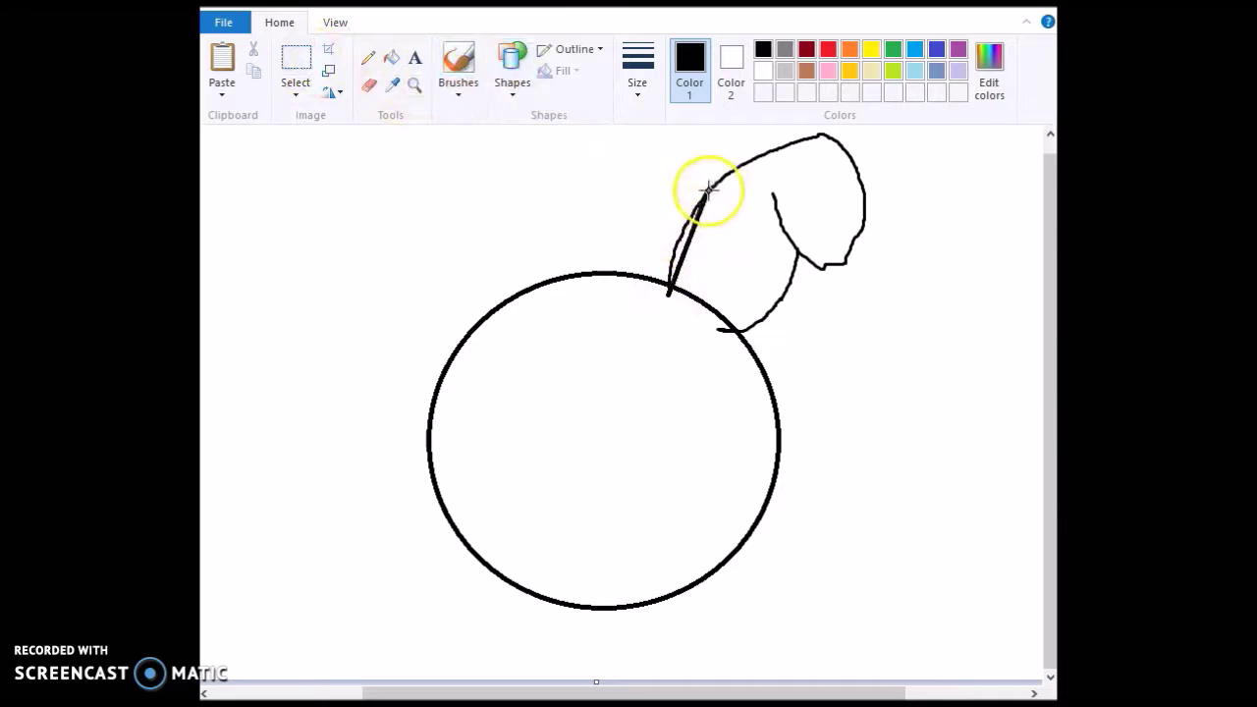
Step: Trace the right ear's upper outer edge with thick black curves, erasing the thin sketch beneath its top
click(678, 233)
click(503, 80)
click(524, 114)
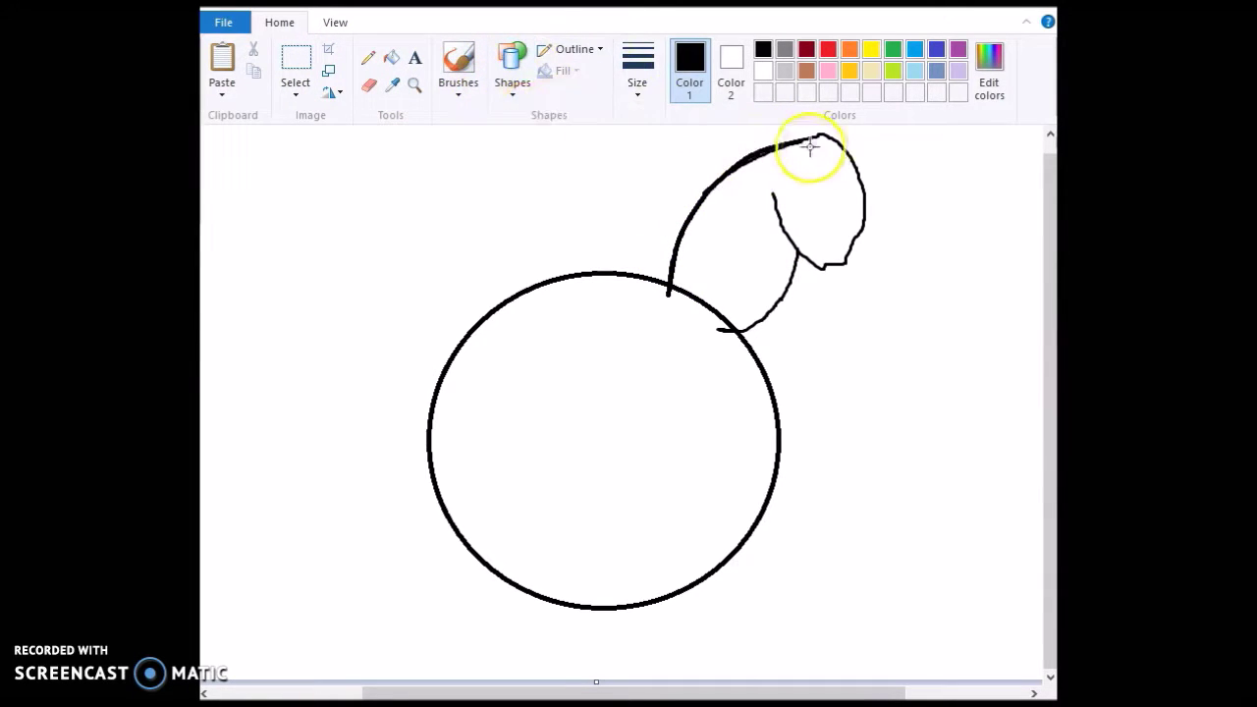
click(369, 84)
drag(825, 134, 770, 162)
click(513, 69)
click(526, 112)
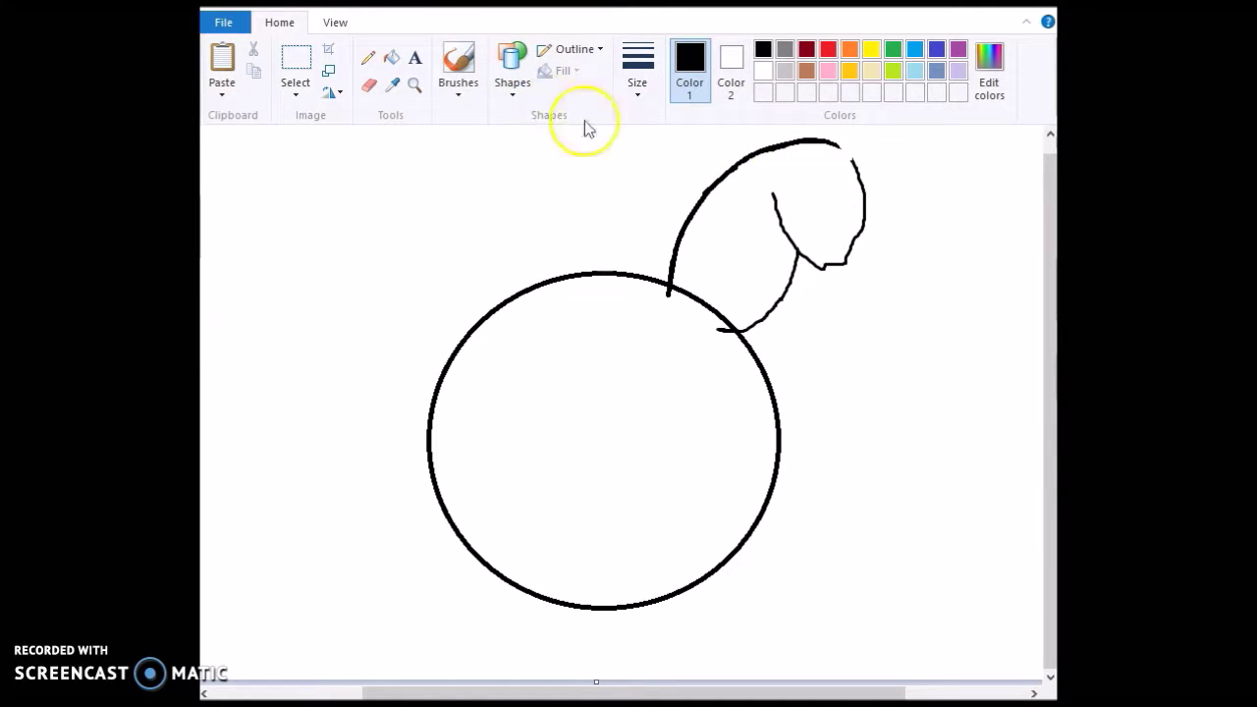
mouse_move(842, 148)
mouse_down()
mouse_move(893, 190)
mouse_move(861, 202)
mouse_move(854, 160)
mouse_up()
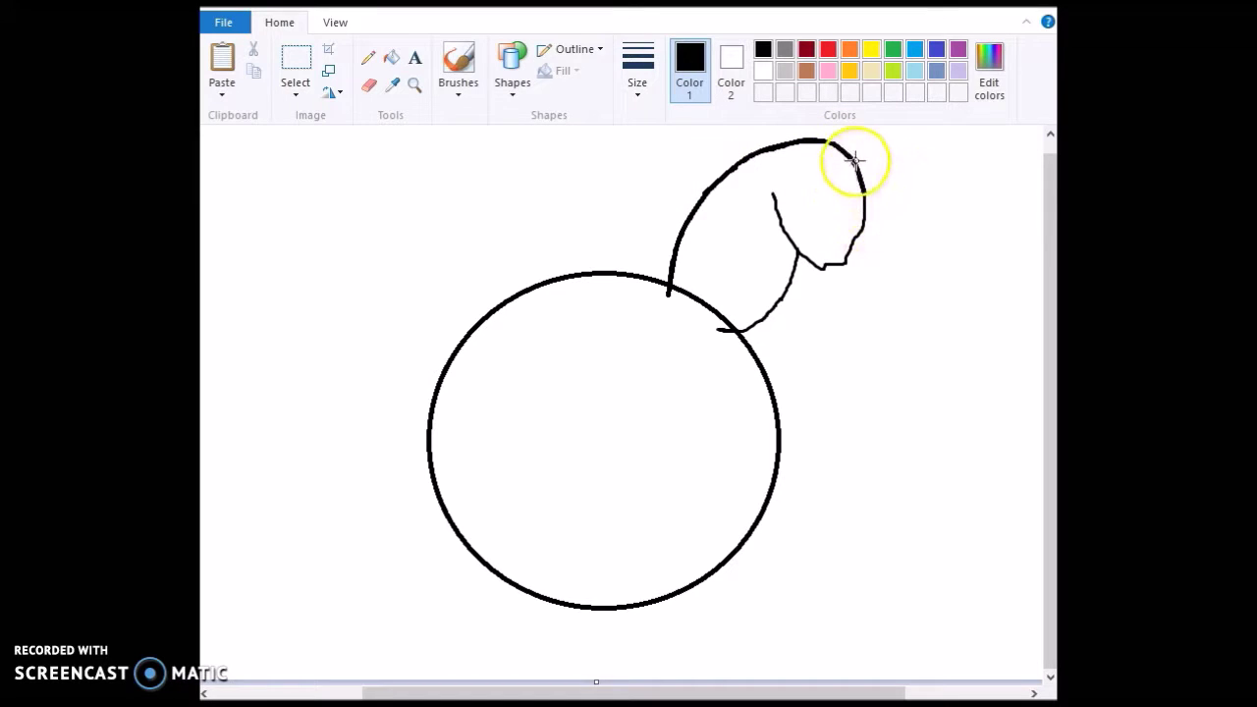
Step: Trace the drooping tip and inner fold of the right ear with thick curves and erase the leftover thin sketch
click(509, 61)
click(522, 115)
drag(863, 185, 861, 252)
click(866, 221)
click(507, 64)
click(526, 112)
click(861, 266)
click(513, 66)
click(526, 112)
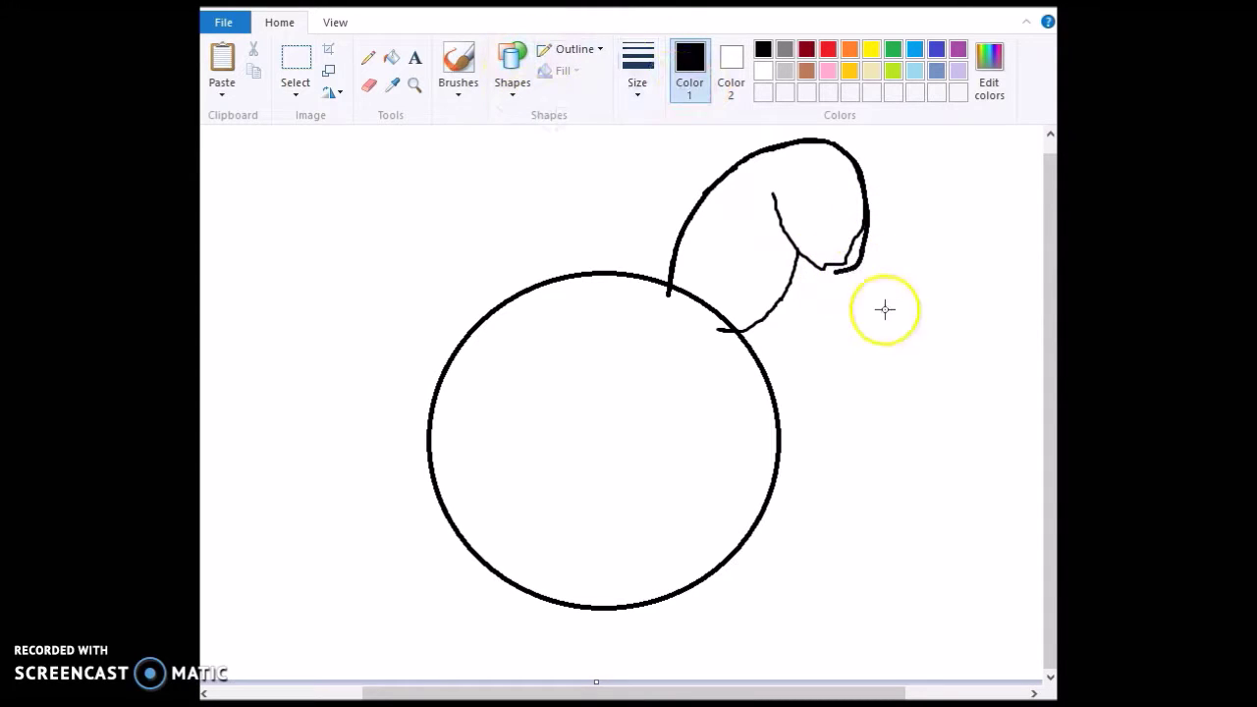
click(368, 87)
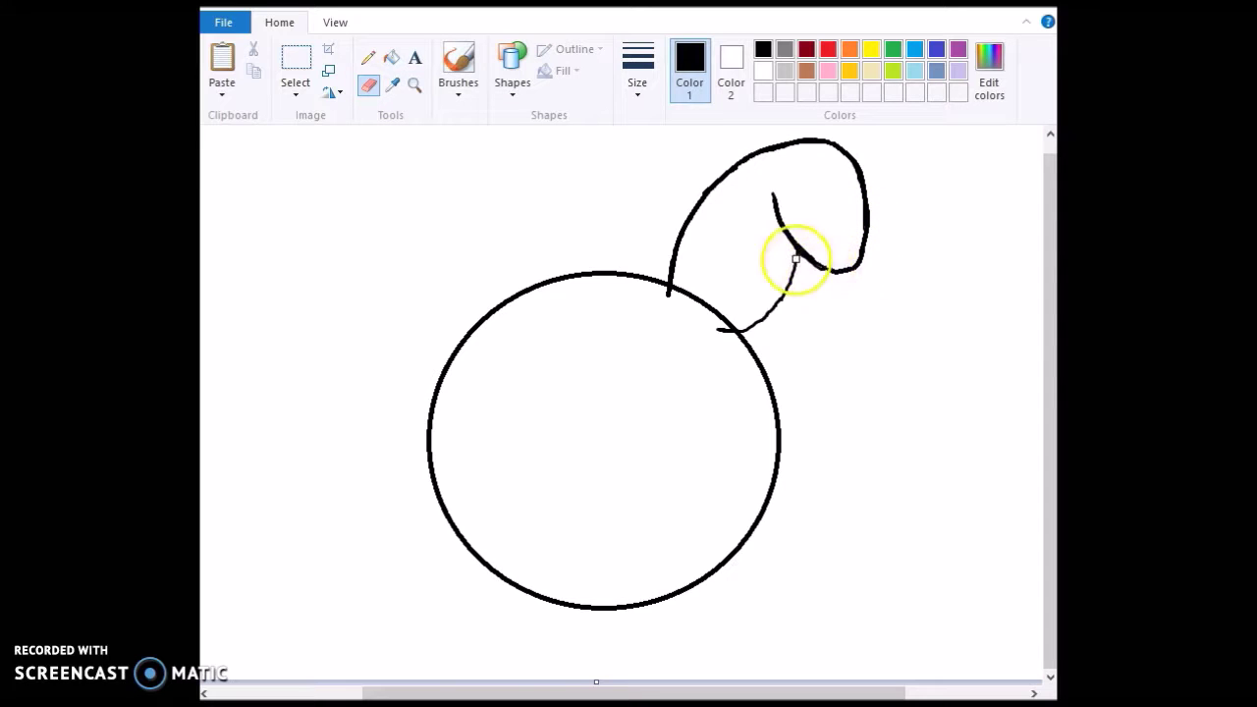
Step: Trace the right ear's lower edge down to the head with curves and erase the head outline inside the ear's base
click(513, 83)
mouse_move(801, 260)
mouse_down()
mouse_move(819, 274)
mouse_move(749, 330)
mouse_move(788, 291)
mouse_move(756, 324)
mouse_move(718, 331)
mouse_up()
click(524, 115)
click(512, 82)
click(523, 113)
key(ctrl+z)
click(513, 82)
click(524, 114)
click(775, 308)
click(512, 82)
click(525, 115)
click(369, 86)
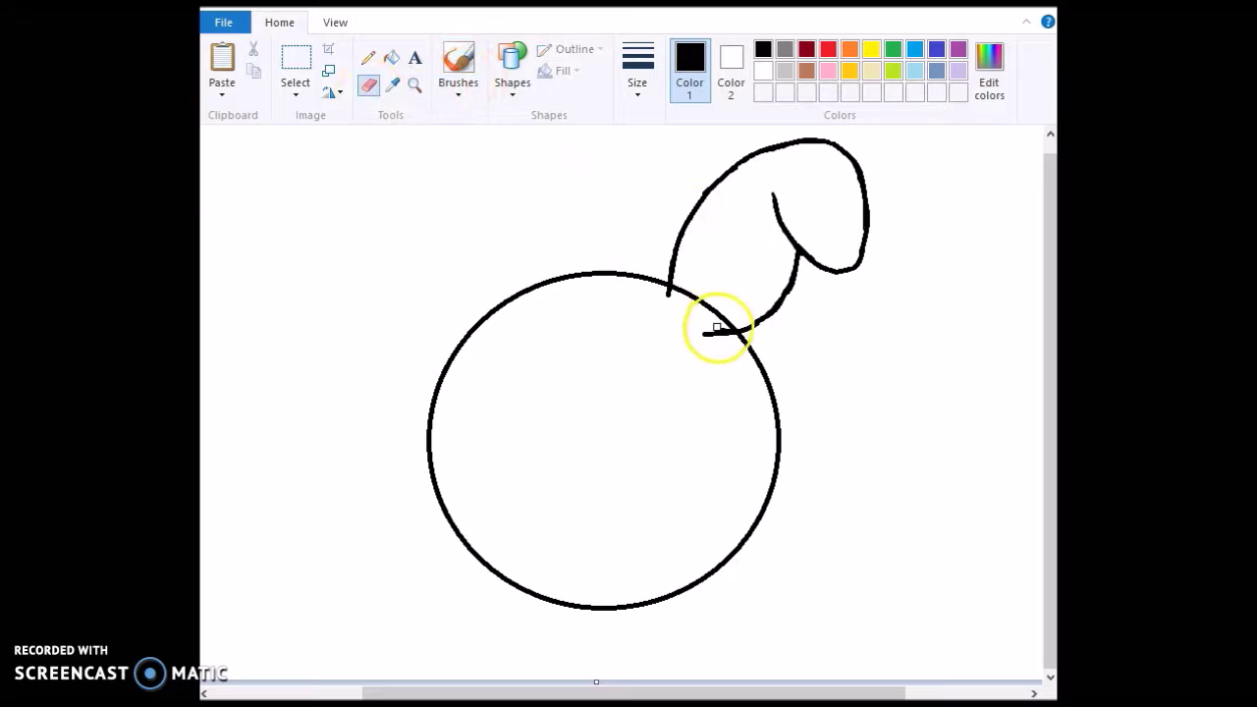
Step: Select the right ear with a free-form selection and stretch it slightly wider on both sides
click(296, 59)
click(296, 90)
click(324, 167)
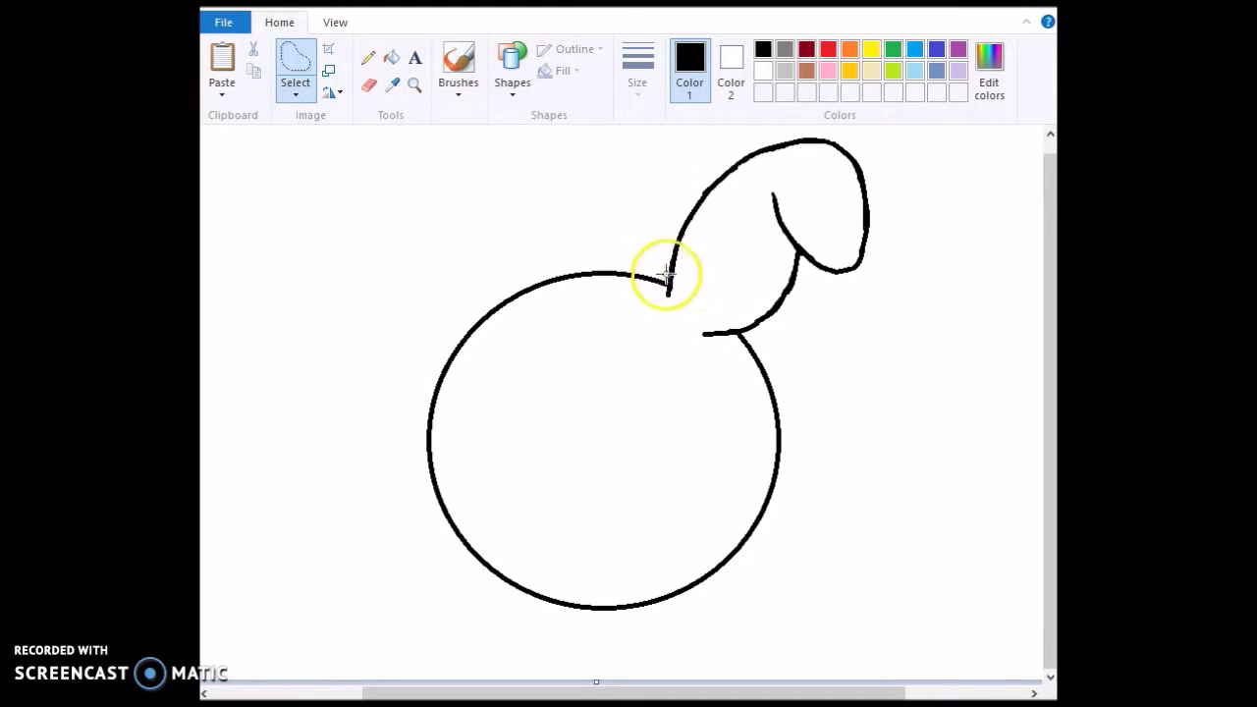
mouse_move(660, 321)
mouse_down()
mouse_move(737, 334)
mouse_move(887, 280)
mouse_move(873, 136)
mouse_move(675, 182)
mouse_move(664, 287)
mouse_up()
drag(906, 234, 931, 236)
drag(647, 234, 640, 235)
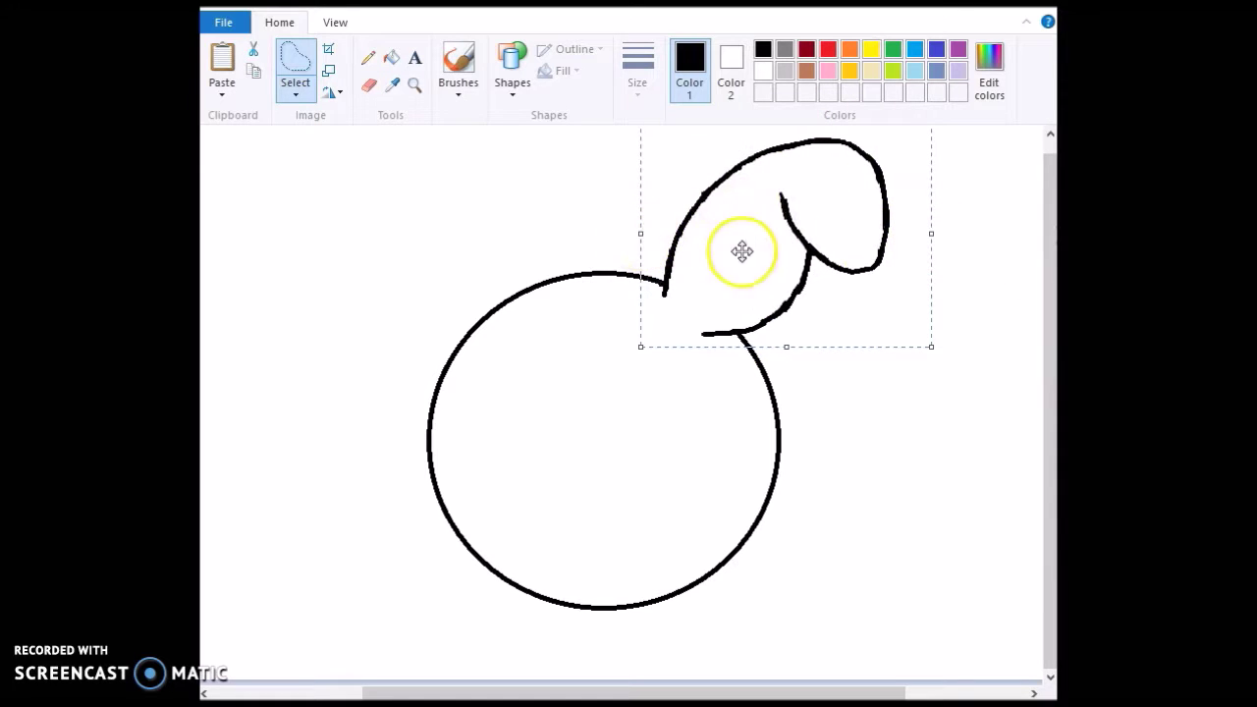
Step: Sketch a folded left ear with the brush and trace its outline with thick black curves
click(457, 54)
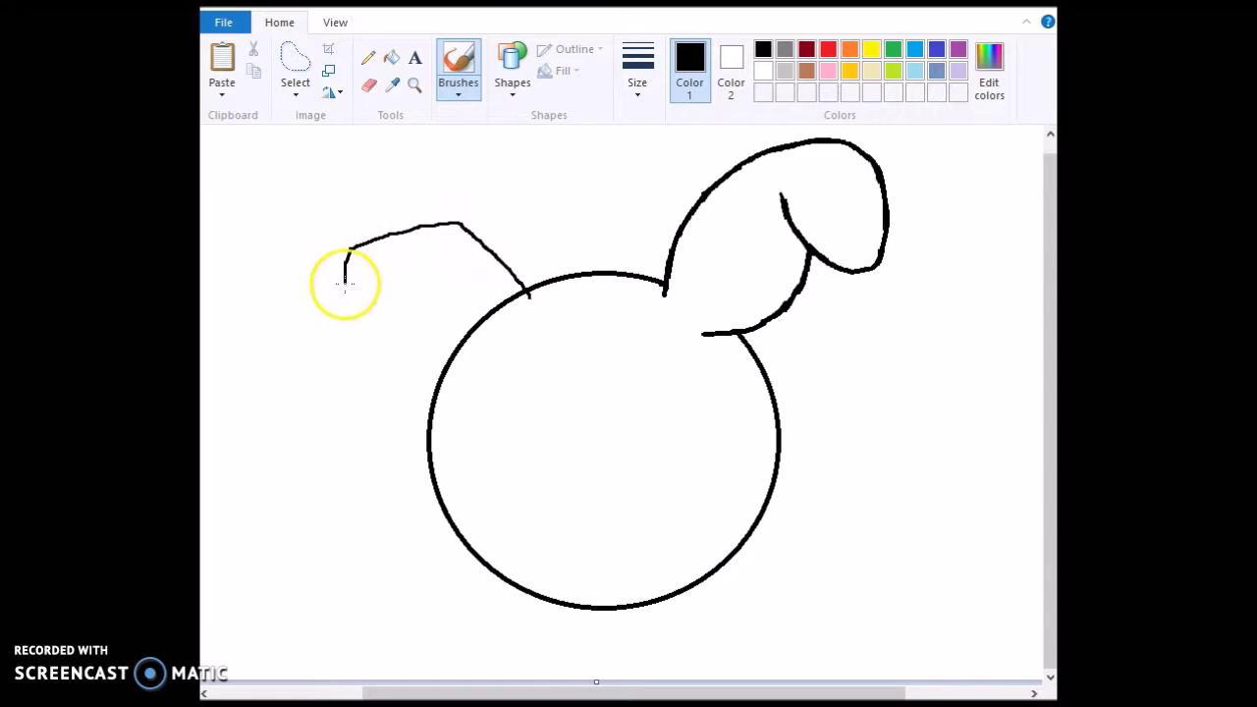
mouse_move(410, 287)
mouse_down()
mouse_move(407, 271)
mouse_move(499, 355)
mouse_up()
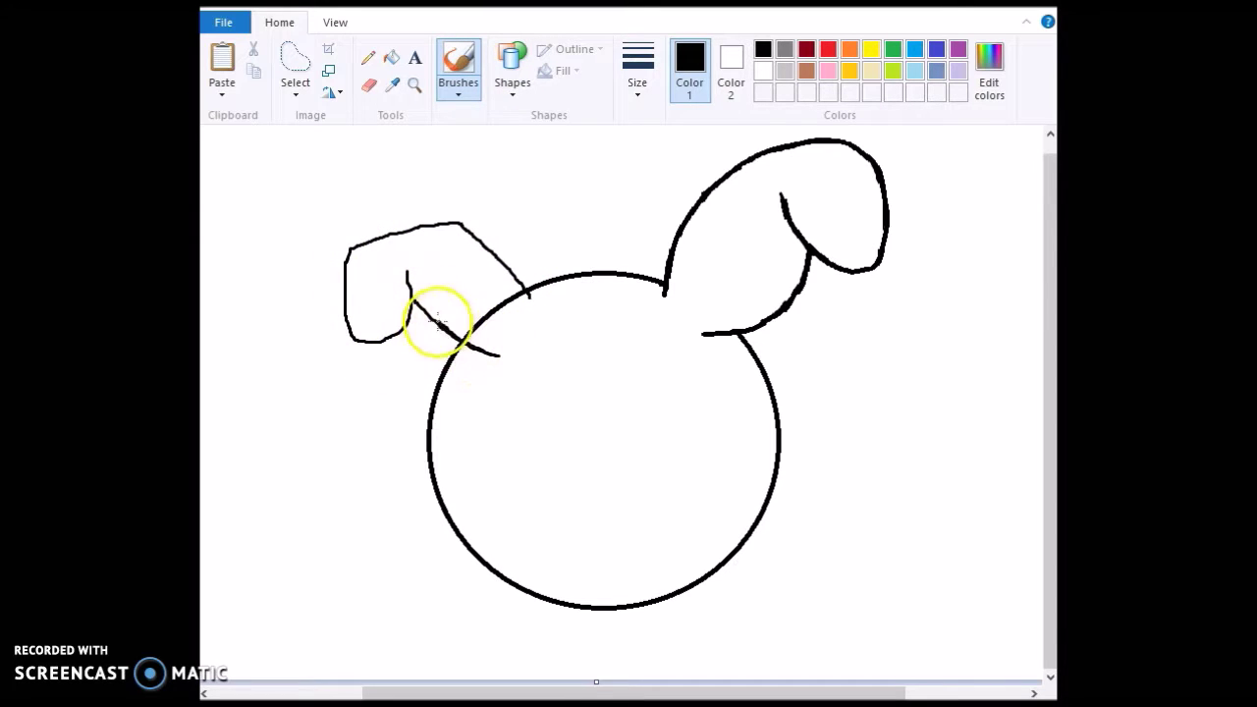
click(510, 71)
click(526, 113)
drag(529, 292, 432, 200)
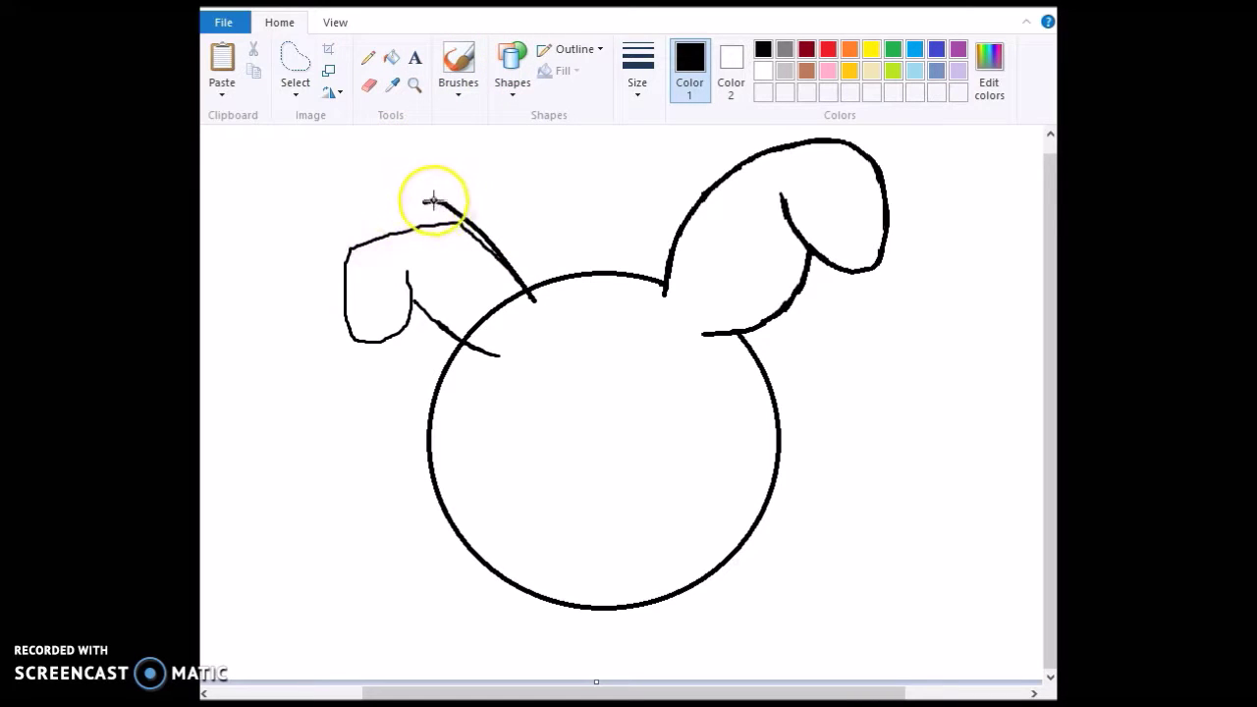
click(499, 71)
click(508, 114)
mouse_move(426, 203)
mouse_down()
mouse_move(350, 221)
mouse_move(350, 210)
mouse_up()
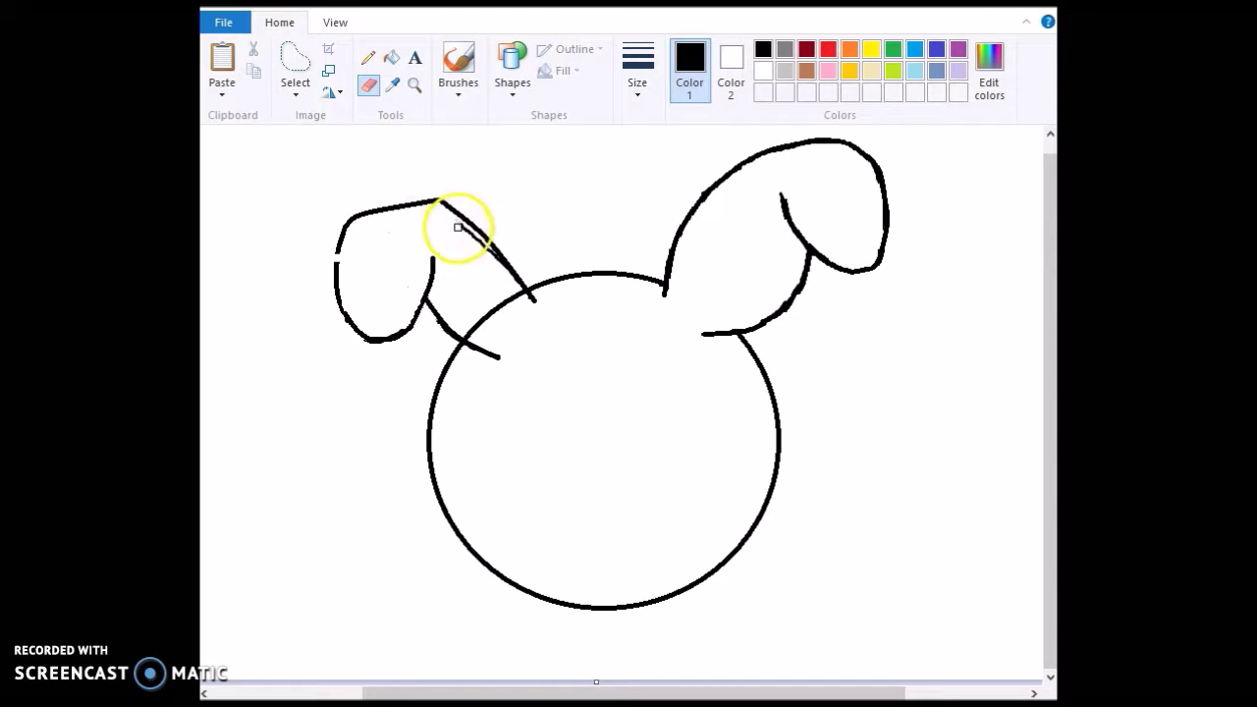
Step: Patch the gap in the left ear's outer edge and erase the head outline inside the ear's base
click(459, 64)
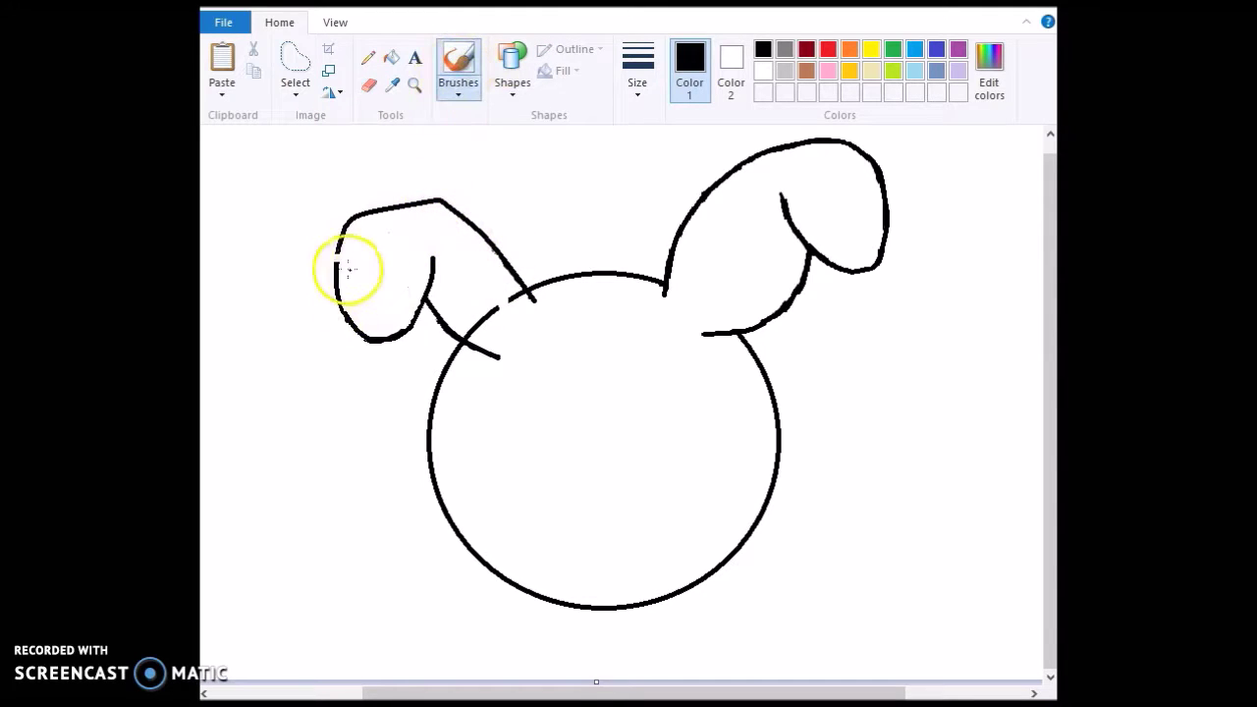
key(ctrl+z)
click(369, 84)
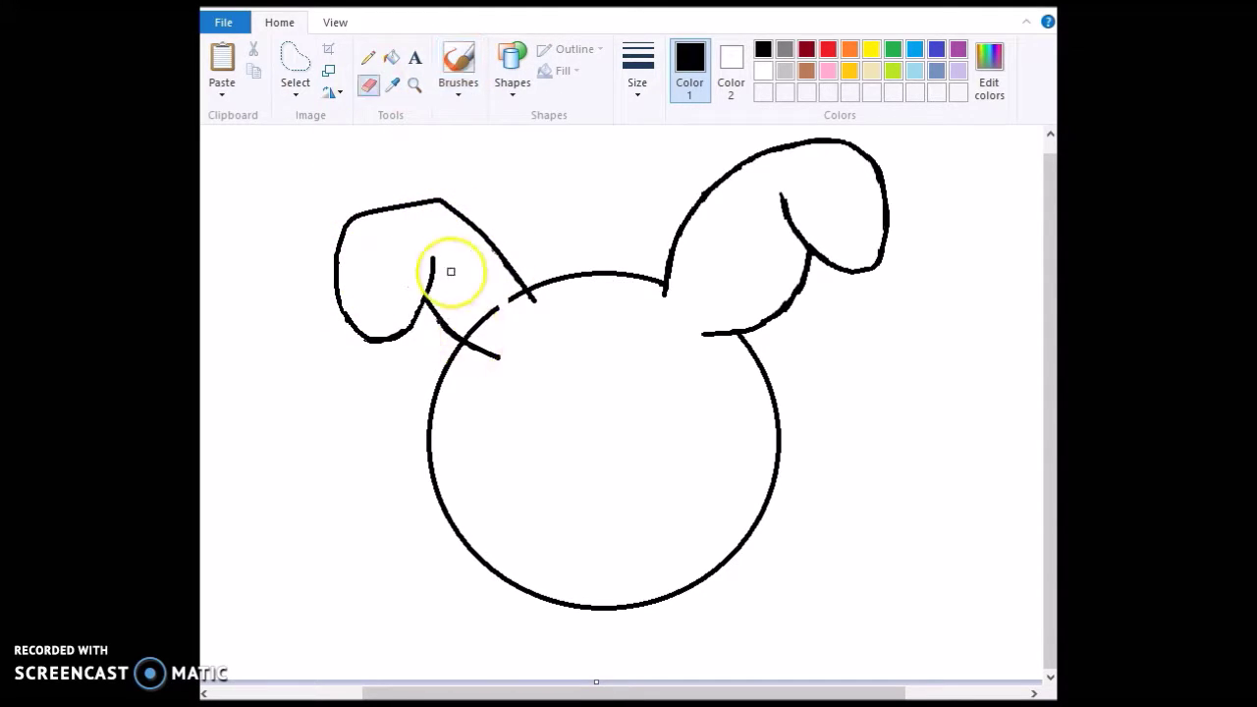
click(458, 64)
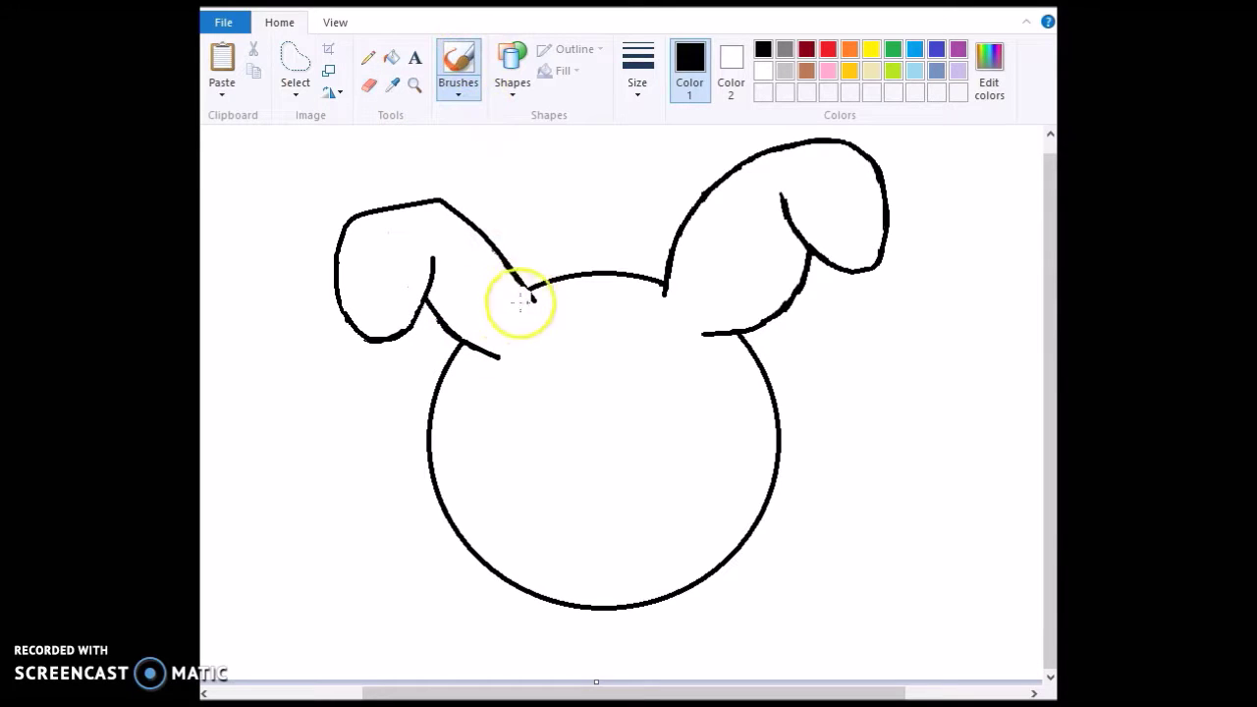
Step: Select the left ear, enlarge it to match the right ear, and reposition it against the head
click(294, 61)
mouse_move(449, 345)
mouse_down()
mouse_move(545, 374)
mouse_move(542, 297)
mouse_move(479, 205)
mouse_move(364, 155)
mouse_move(327, 374)
mouse_move(449, 345)
mouse_up()
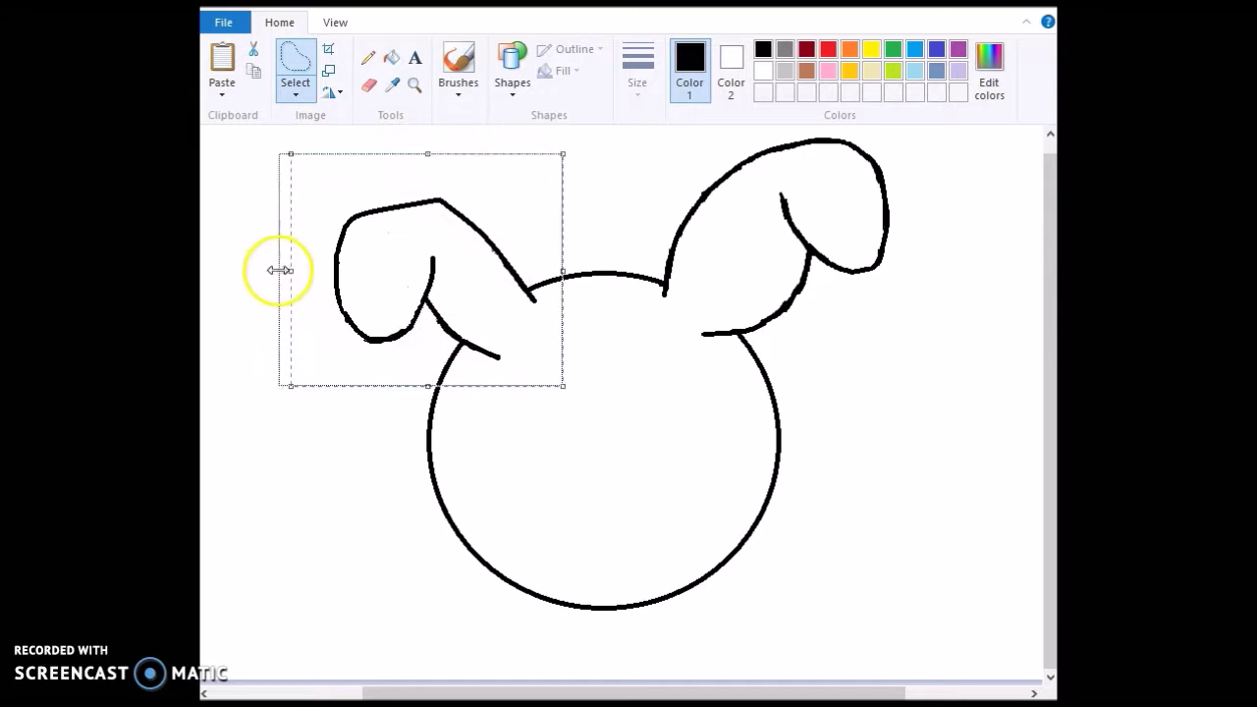
drag(560, 272, 531, 255)
drag(411, 371, 413, 415)
drag(412, 415, 418, 396)
drag(564, 269, 584, 270)
drag(522, 277, 500, 264)
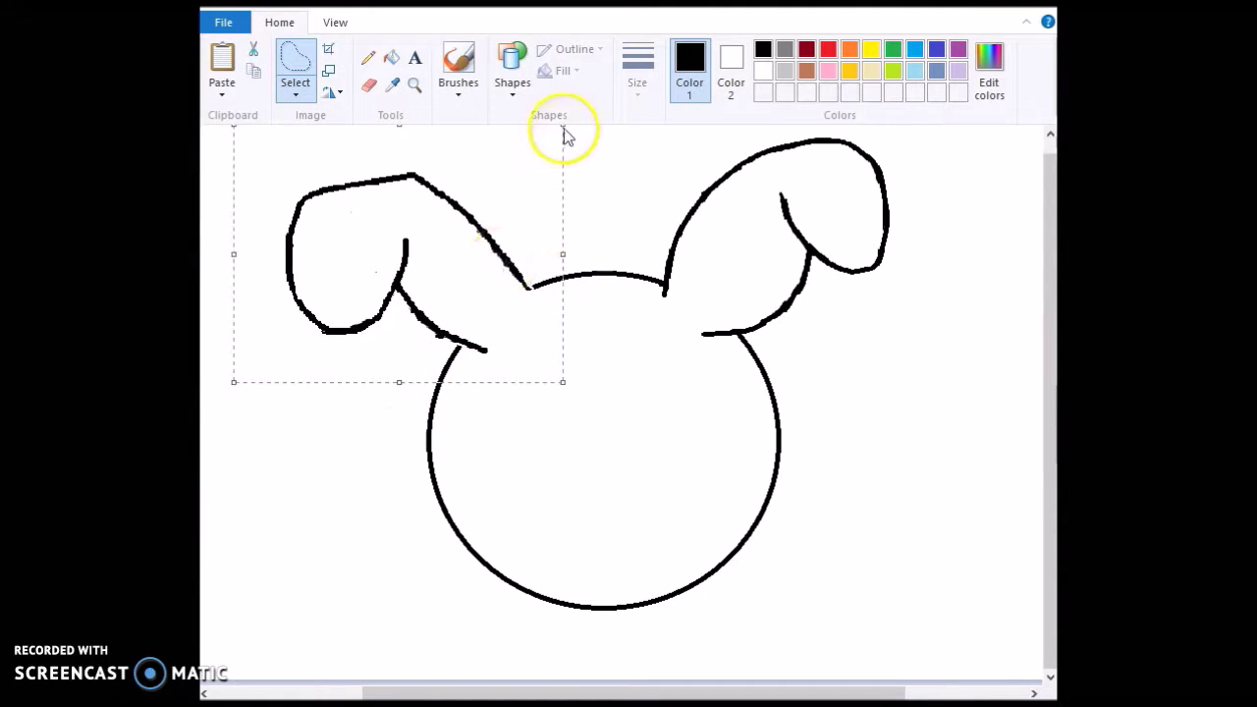
drag(227, 403, 225, 403)
drag(330, 305, 328, 286)
click(601, 164)
Step: Smooth the left ear's outline and redraw its upper edge down to the head with a thick curve
click(469, 60)
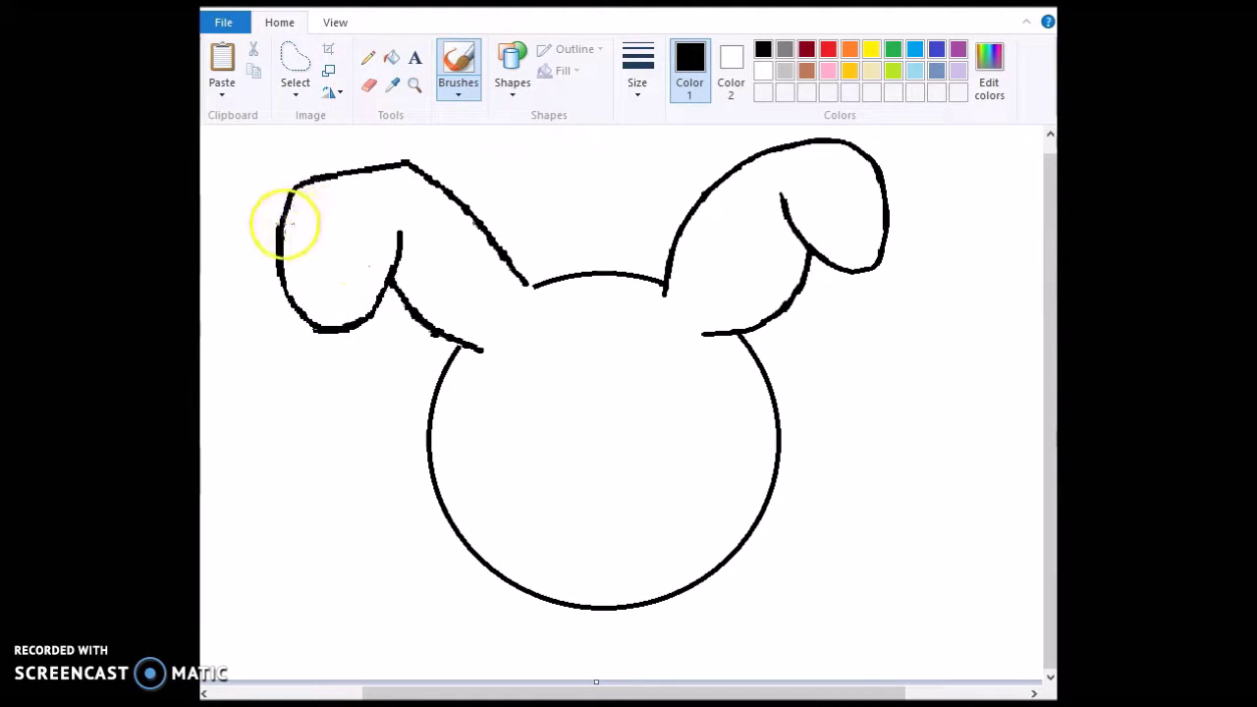
click(369, 84)
drag(437, 172, 515, 256)
click(505, 84)
click(545, 115)
drag(405, 162, 528, 285)
click(459, 71)
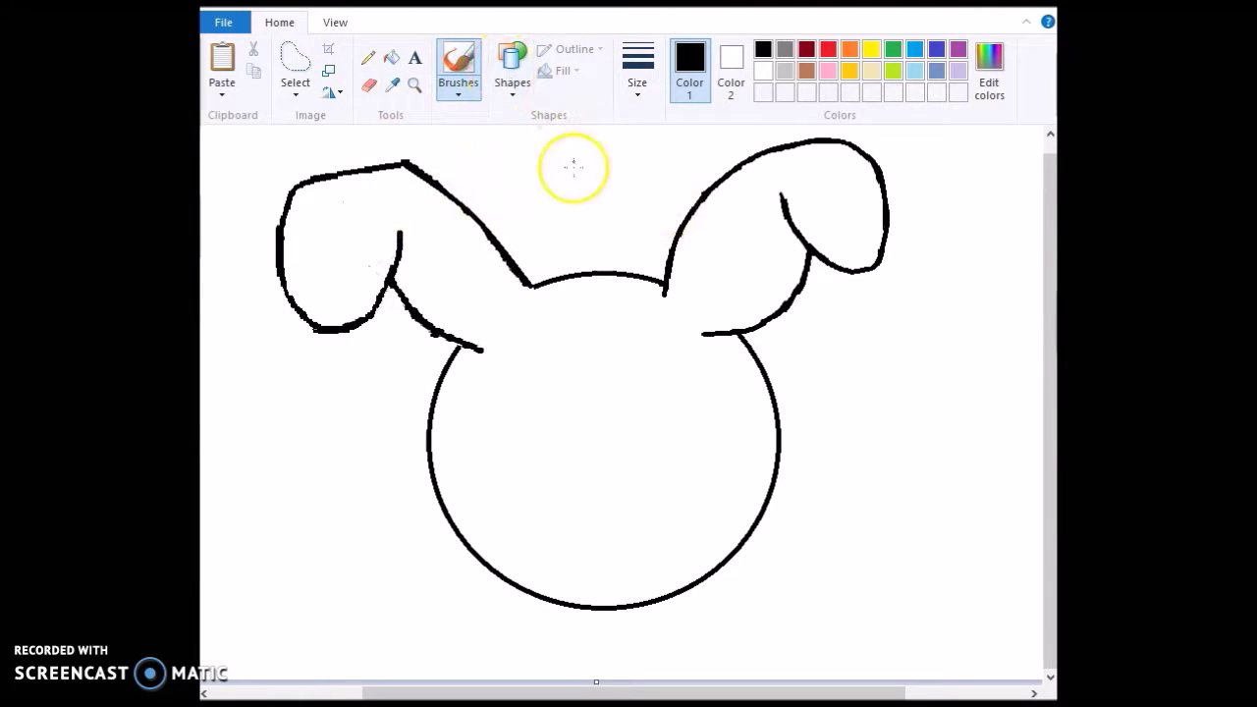
Step: Clean up the left ear's lower edge and redraw it with a thick curve to the head
click(369, 85)
mouse_move(430, 337)
mouse_down()
mouse_move(404, 322)
mouse_move(423, 305)
mouse_move(440, 326)
mouse_move(394, 290)
mouse_move(479, 350)
mouse_up()
click(507, 82)
click(529, 115)
click(428, 336)
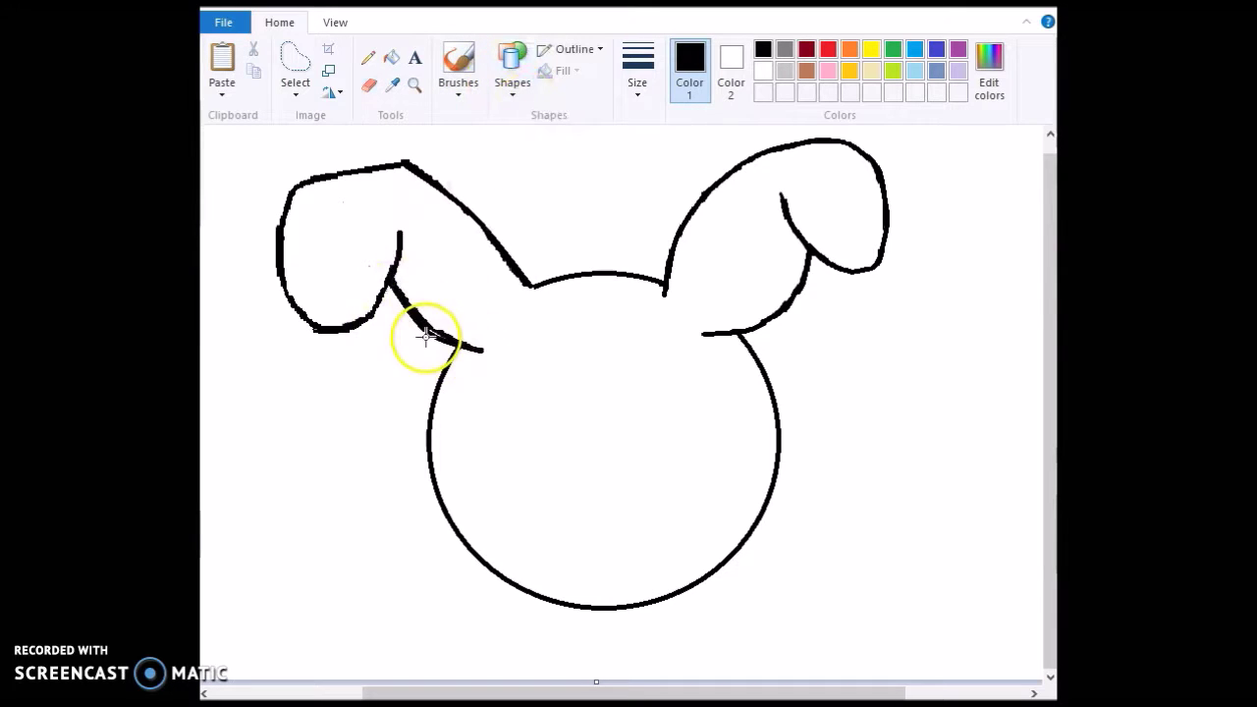
Step: Sketch a hair tuft with a pointed tip across the top of the head using the brush
click(454, 43)
mouse_move(664, 281)
mouse_down()
mouse_move(647, 251)
mouse_move(627, 257)
mouse_move(621, 226)
mouse_move(588, 270)
mouse_move(536, 253)
mouse_up()
click(309, 9)
mouse_move(627, 227)
mouse_down()
mouse_move(603, 261)
mouse_move(552, 256)
mouse_move(499, 339)
mouse_up()
drag(518, 325, 550, 320)
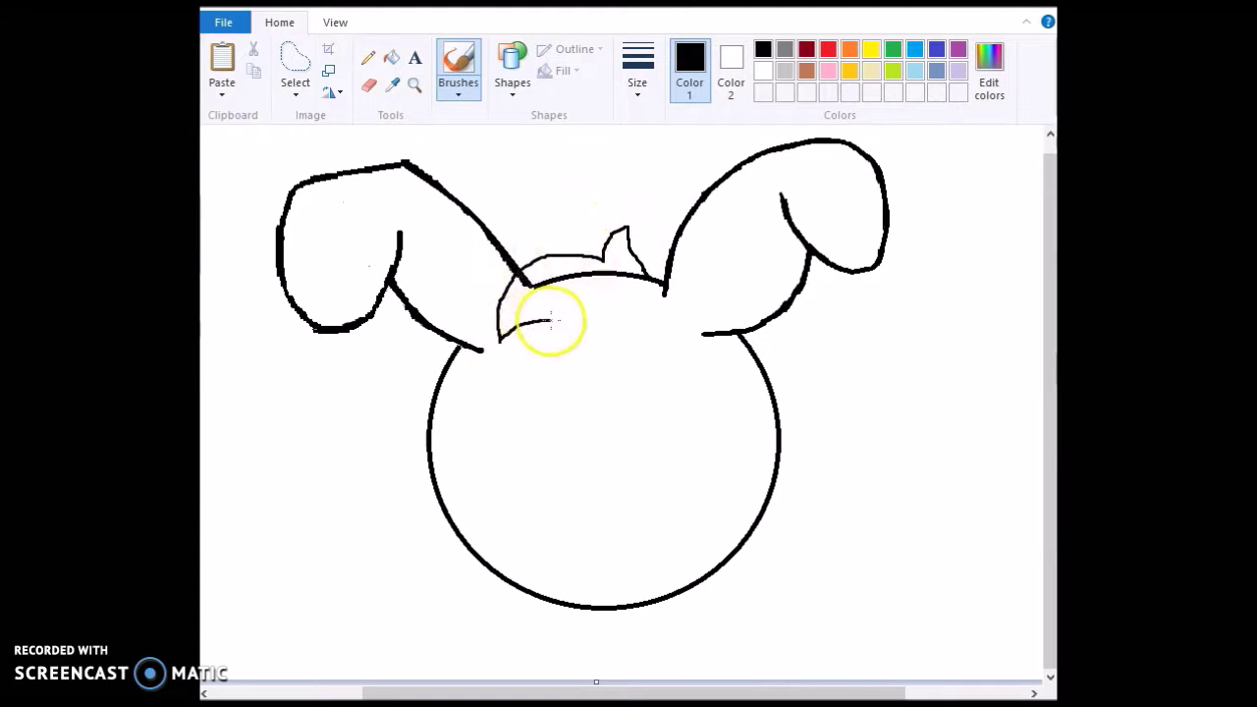
Step: Erase the head outline behind the hair tuft and trace the tuft's pointed tip and upper edge with thick curves
click(369, 85)
mouse_move(521, 275)
mouse_down()
mouse_move(558, 294)
mouse_move(636, 275)
mouse_move(626, 246)
mouse_move(636, 260)
mouse_move(530, 263)
mouse_move(494, 309)
mouse_move(569, 319)
mouse_up()
click(511, 81)
click(504, 116)
click(514, 78)
click(523, 113)
click(607, 236)
click(507, 64)
click(524, 113)
click(558, 254)
Step: Trace the hair tuft's left end and lower edge with thick curves
click(506, 78)
click(523, 113)
click(492, 326)
click(507, 76)
click(523, 113)
click(527, 323)
click(511, 79)
click(517, 140)
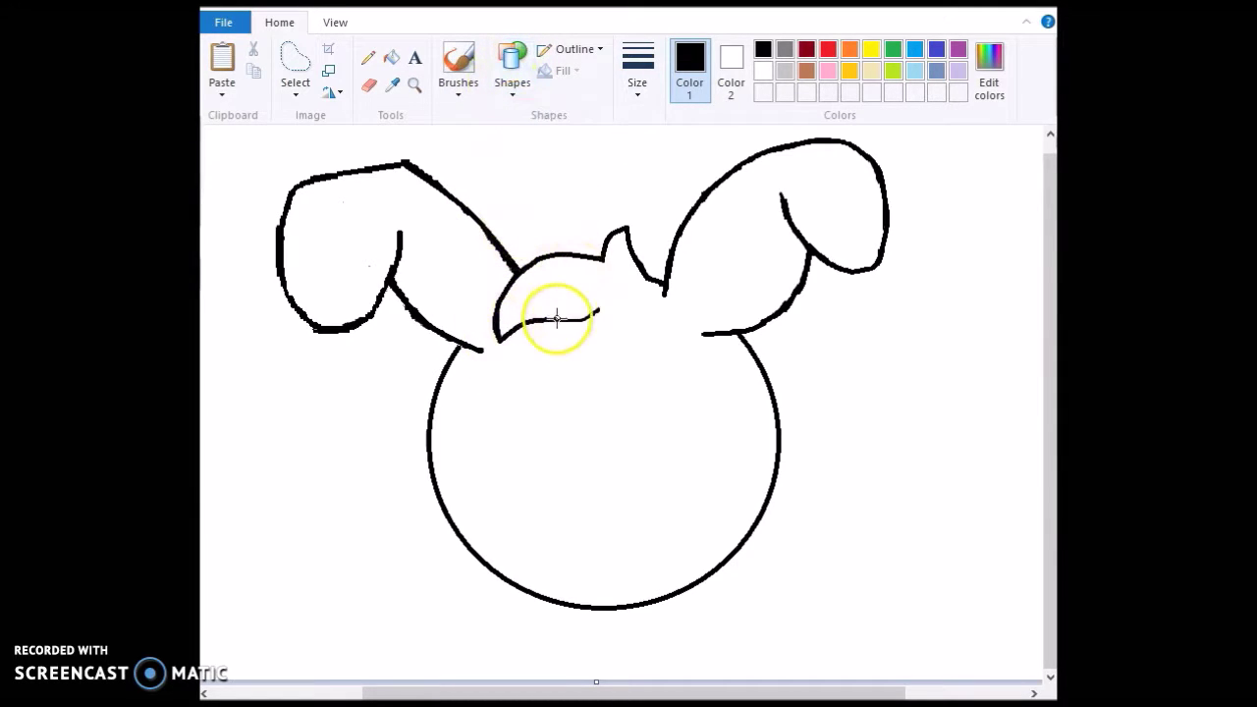
Step: Sketch inward-curving face sides below both ears and erase the parts of the circle outside them
click(458, 61)
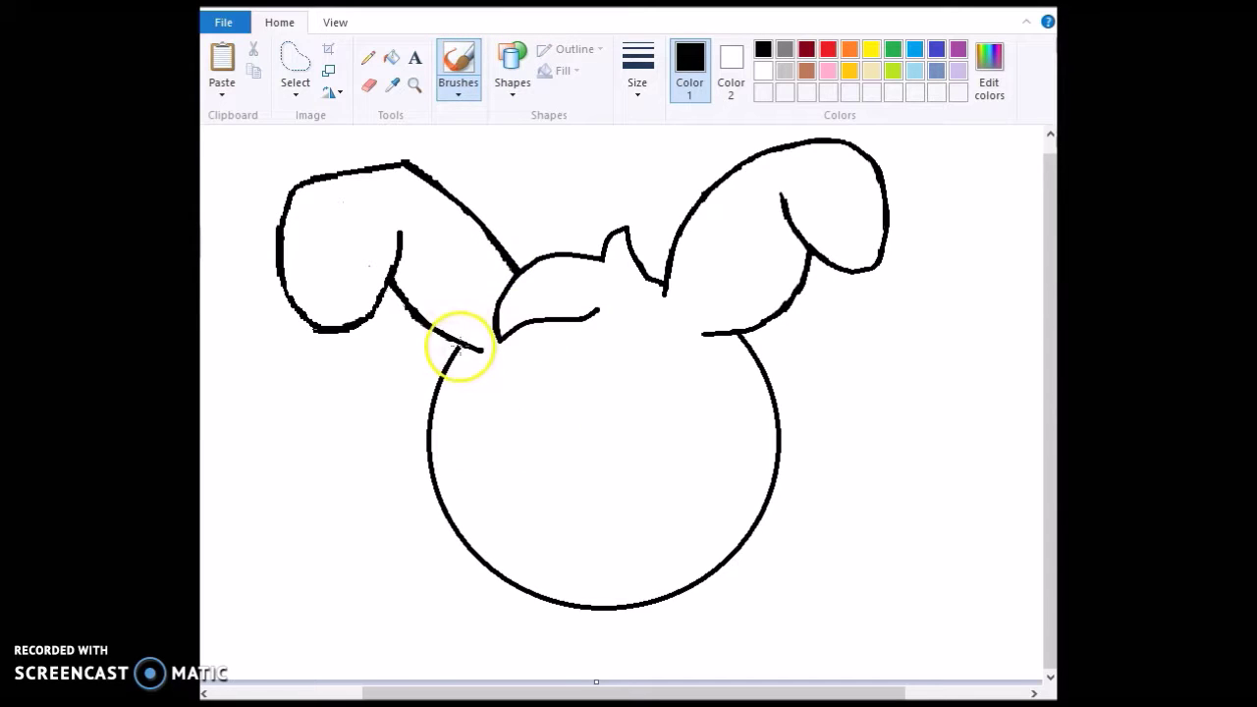
drag(457, 393, 469, 542)
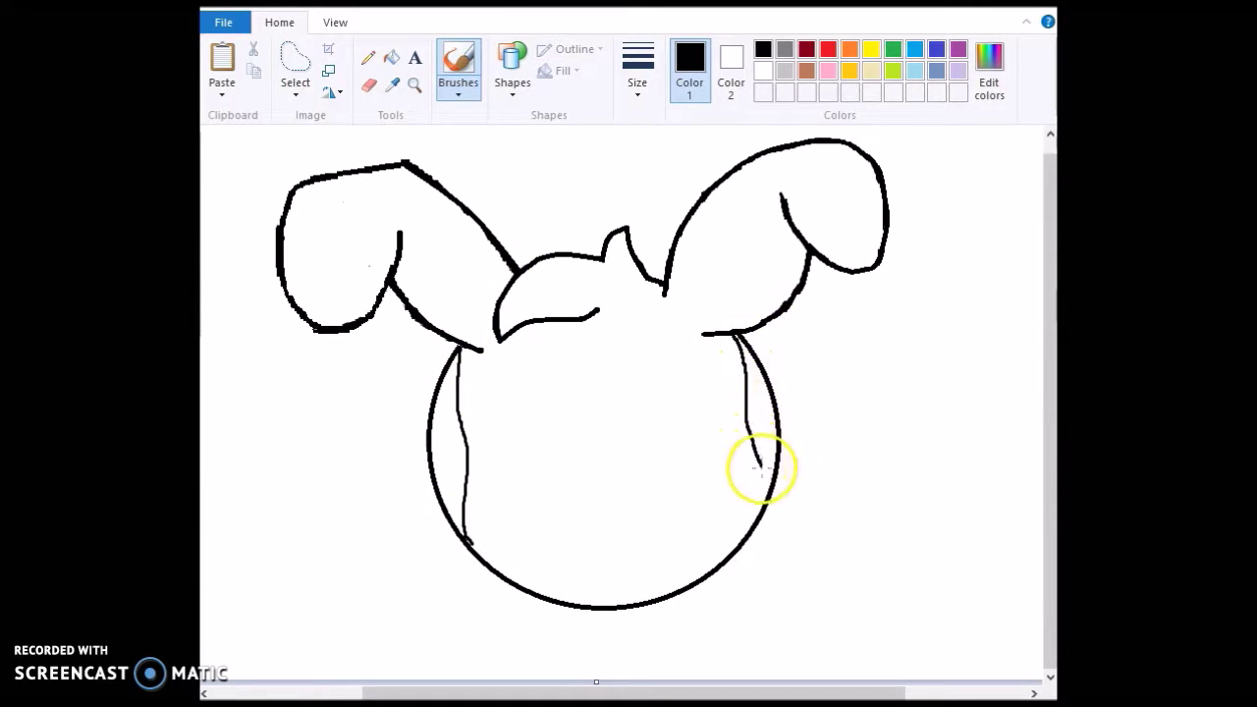
click(368, 85)
mouse_move(454, 457)
mouse_down()
mouse_move(450, 527)
mouse_move(434, 500)
mouse_move(435, 390)
mouse_up()
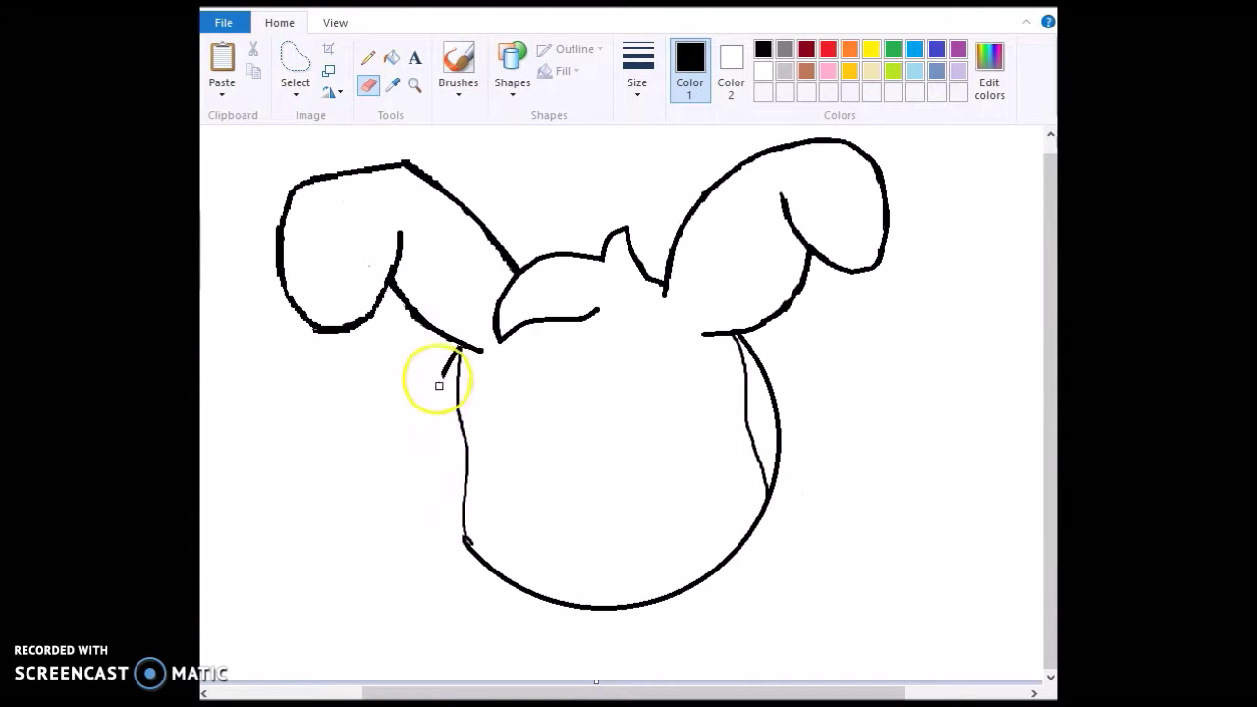
mouse_move(770, 496)
mouse_down()
mouse_move(780, 401)
mouse_move(752, 350)
mouse_move(767, 351)
mouse_up()
Step: Trace the left side of the face from the ear to the jaw with thick curves
click(512, 64)
click(524, 113)
drag(457, 348, 465, 540)
click(518, 71)
click(524, 112)
click(459, 509)
Step: Trace the right side of the face from the ear to the cheek with thick curves
click(514, 82)
click(523, 113)
mouse_move(731, 334)
mouse_down()
mouse_move(764, 393)
mouse_move(747, 424)
mouse_move(770, 493)
mouse_up()
click(749, 358)
click(749, 381)
click(513, 83)
click(523, 113)
Step: Sketch inner-ear lines in both ears with the brush and trace the right ear's line with thick curves
click(454, 59)
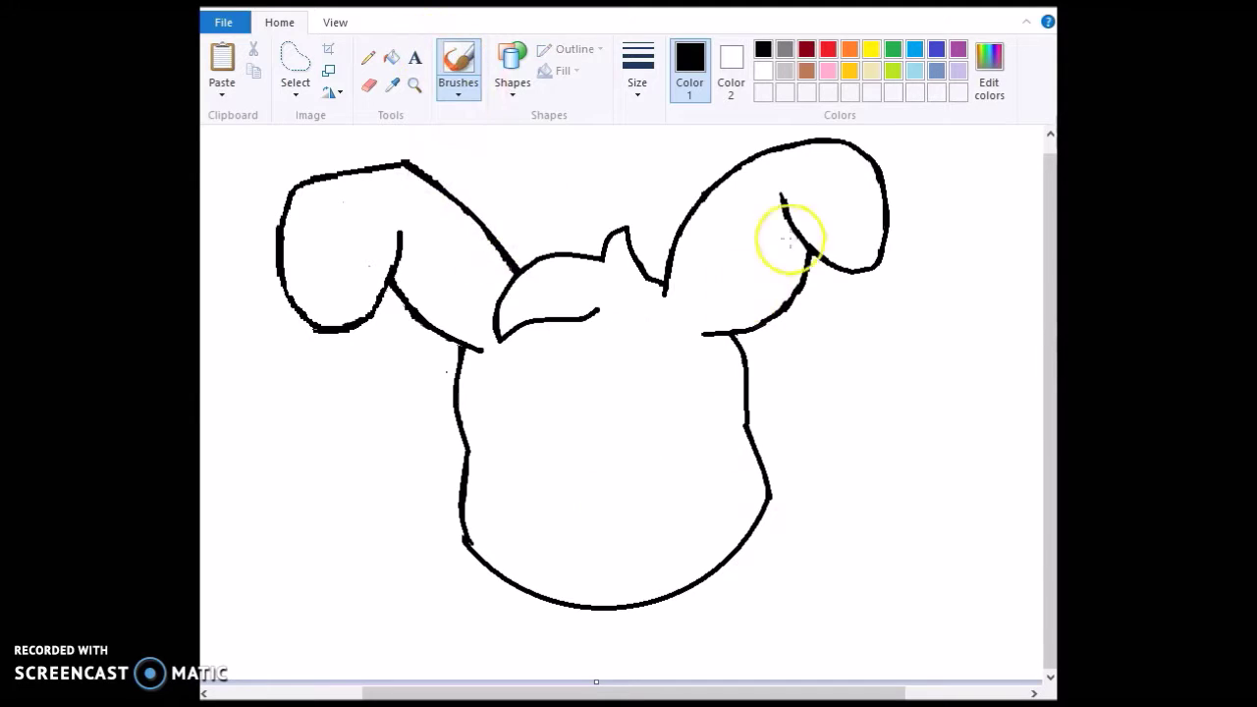
drag(748, 240, 782, 225)
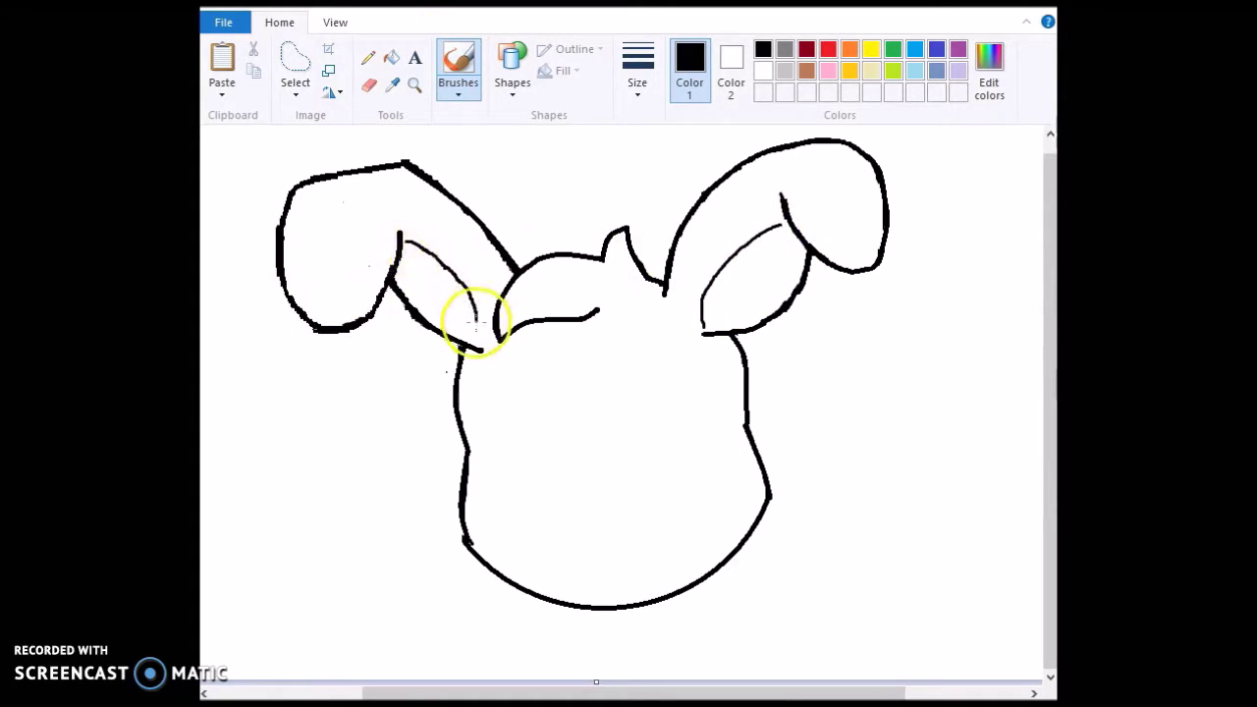
click(514, 78)
click(523, 113)
mouse_move(703, 328)
mouse_down()
mouse_move(735, 252)
mouse_move(781, 226)
mouse_up()
click(700, 292)
click(525, 76)
click(523, 114)
click(755, 239)
Step: Trace the left ear's inner line from its base to the fold with thick curves
click(512, 80)
click(523, 115)
drag(475, 337, 468, 282)
click(514, 73)
click(524, 115)
drag(475, 337, 412, 244)
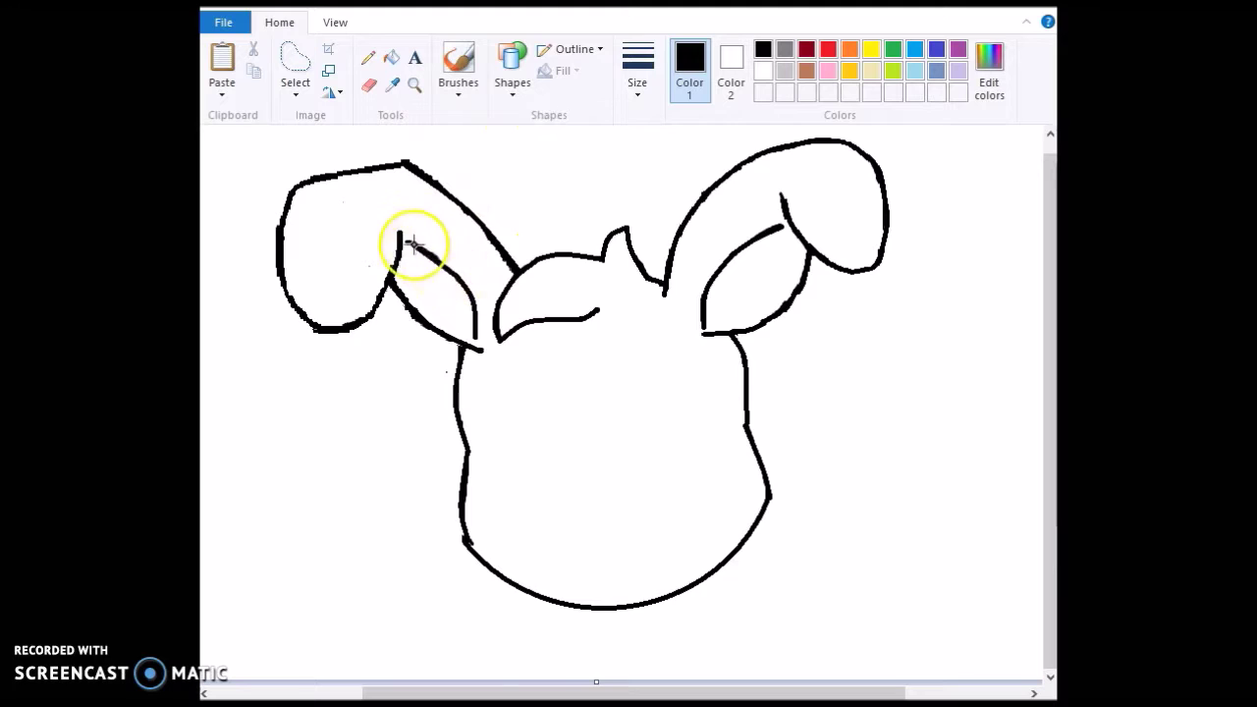
Step: Draw a small rounded nose in the lower face and sketch a large oval right eye with the brush
click(462, 67)
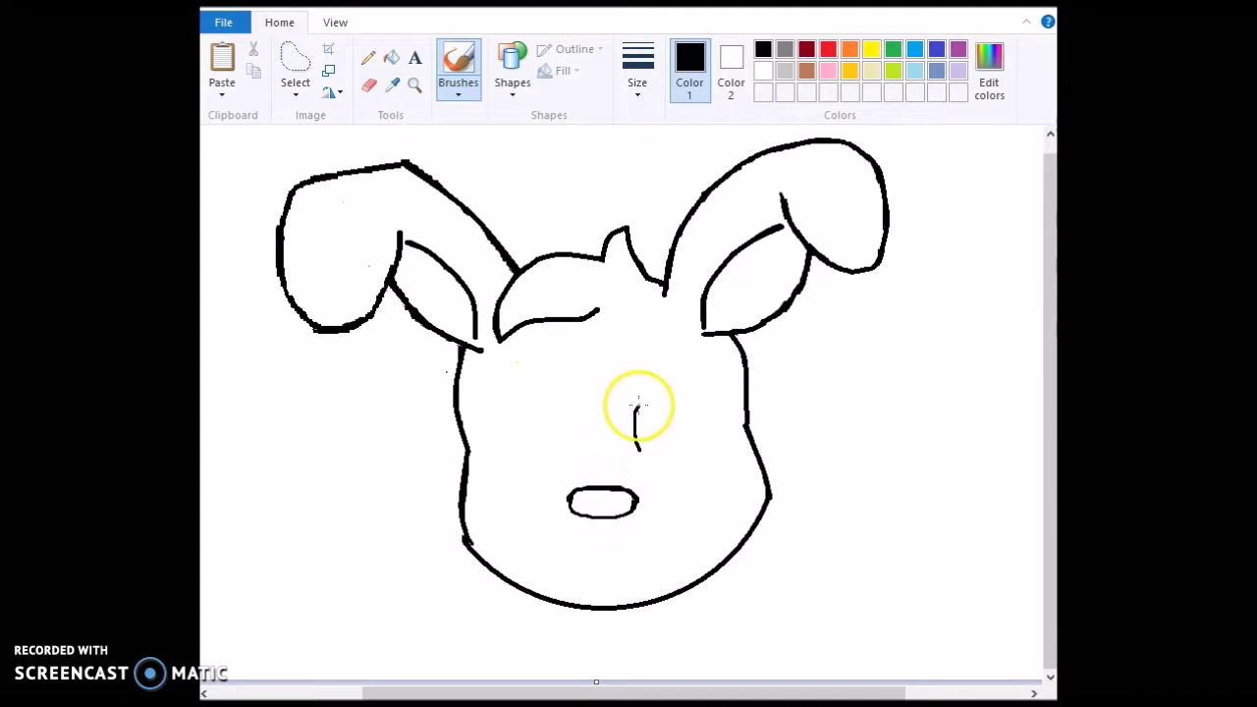
mouse_move(712, 498)
mouse_down()
mouse_move(651, 488)
mouse_move(636, 441)
mouse_move(654, 495)
mouse_move(637, 458)
mouse_up()
Step: Thicken the left, lower and lower-right edges of the right eye with short line segments and curves
click(511, 84)
click(505, 115)
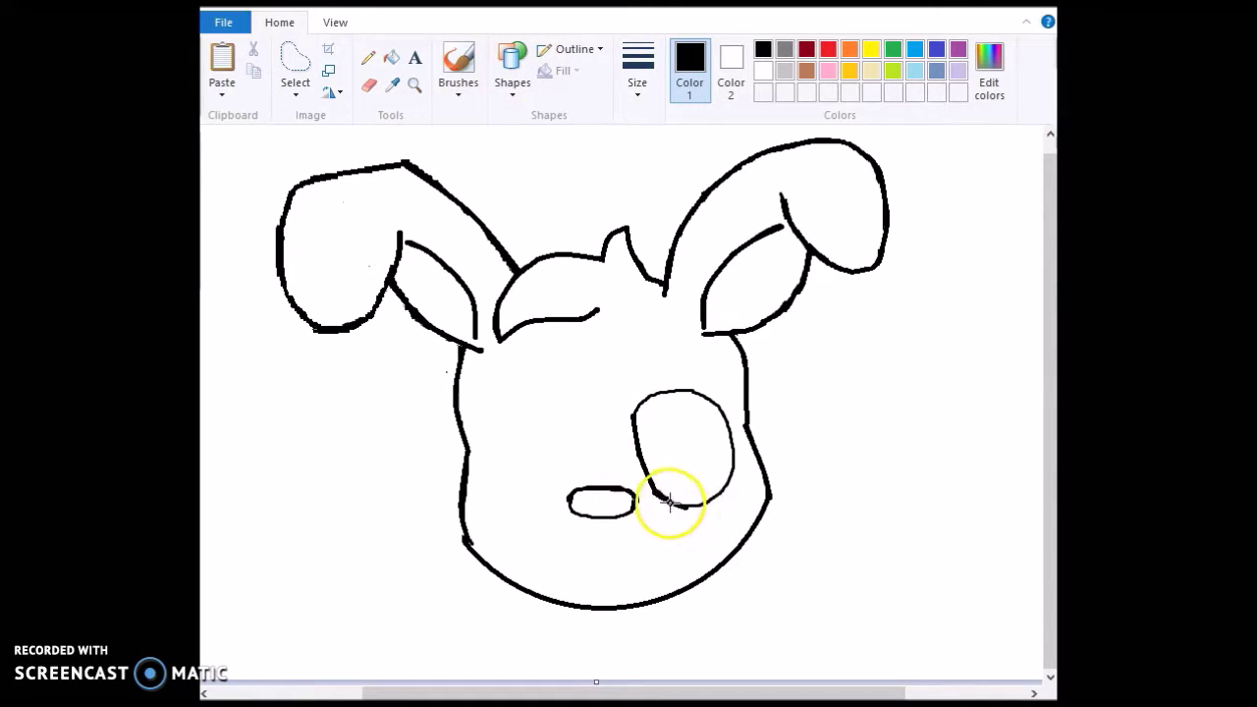
click(509, 64)
click(511, 110)
drag(681, 508, 727, 486)
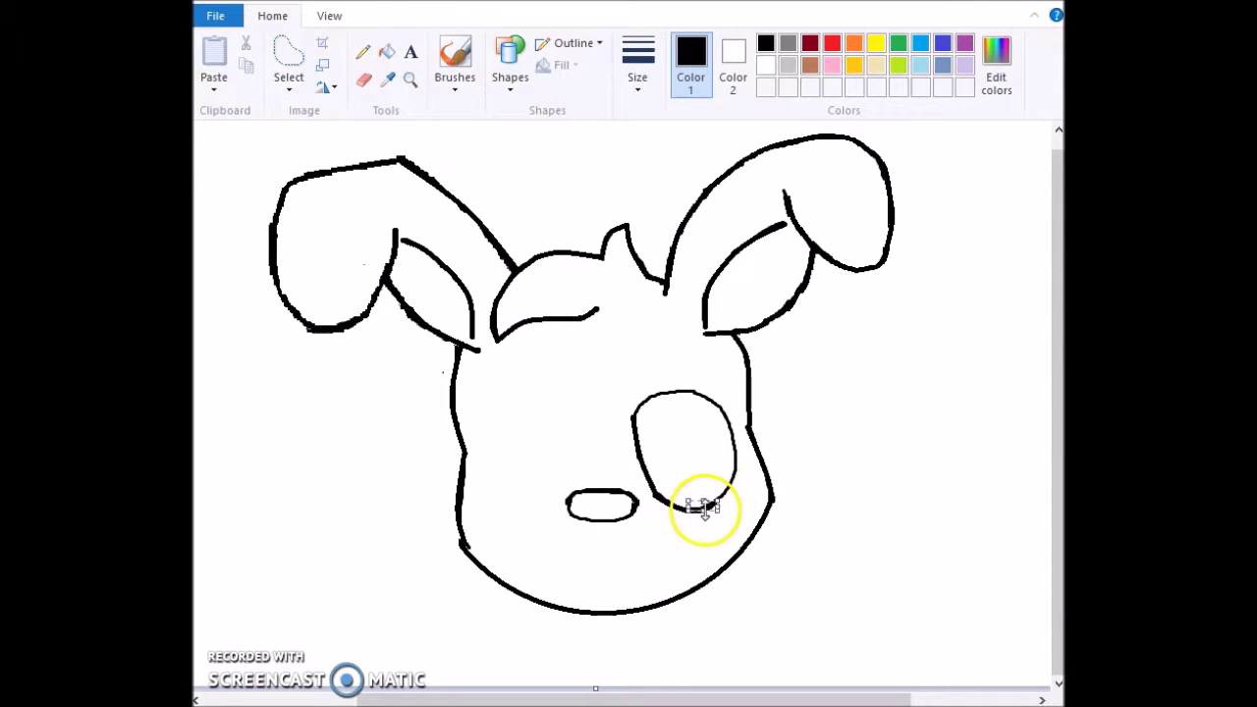
drag(719, 499, 735, 447)
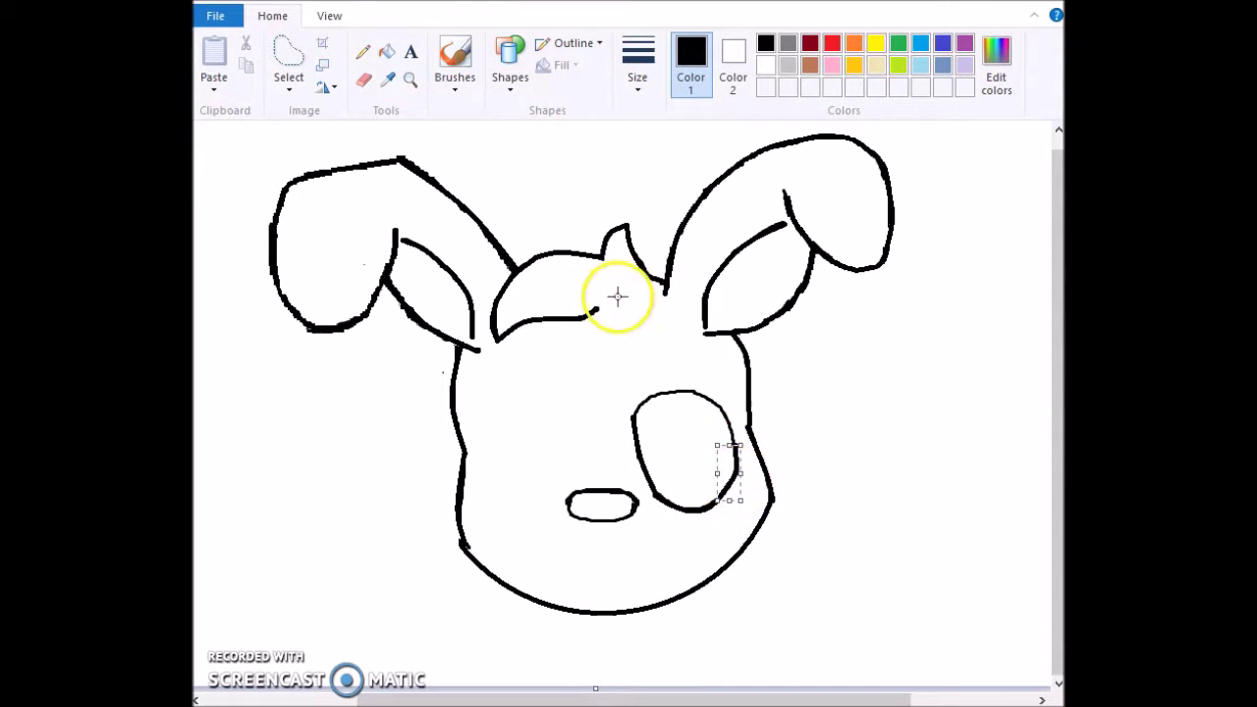
Step: Finish the right eye's outline with a slightly higher, thick curved top edge and erase the thin sketch inside it
mouse_move(719, 502)
mouse_down()
mouse_move(736, 462)
mouse_move(734, 482)
mouse_move(724, 411)
mouse_move(734, 421)
mouse_move(699, 383)
mouse_move(651, 382)
mouse_up()
click(507, 78)
click(522, 112)
click(509, 77)
click(523, 112)
click(667, 378)
click(510, 78)
click(523, 112)
click(633, 388)
click(364, 79)
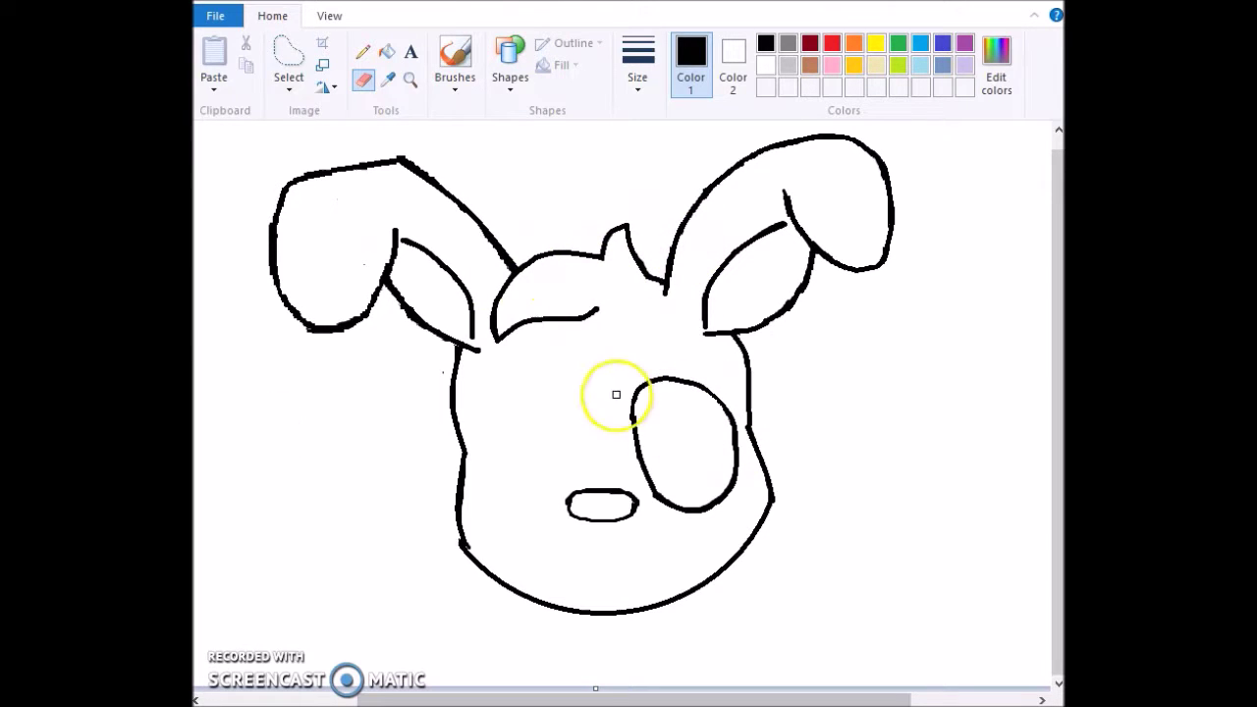
Step: Copy the right eye with a free-form selection and place the pasted copy on the face as the left eye
click(289, 57)
mouse_move(622, 420)
mouse_down()
mouse_move(678, 522)
mouse_move(735, 395)
mouse_move(651, 416)
mouse_up()
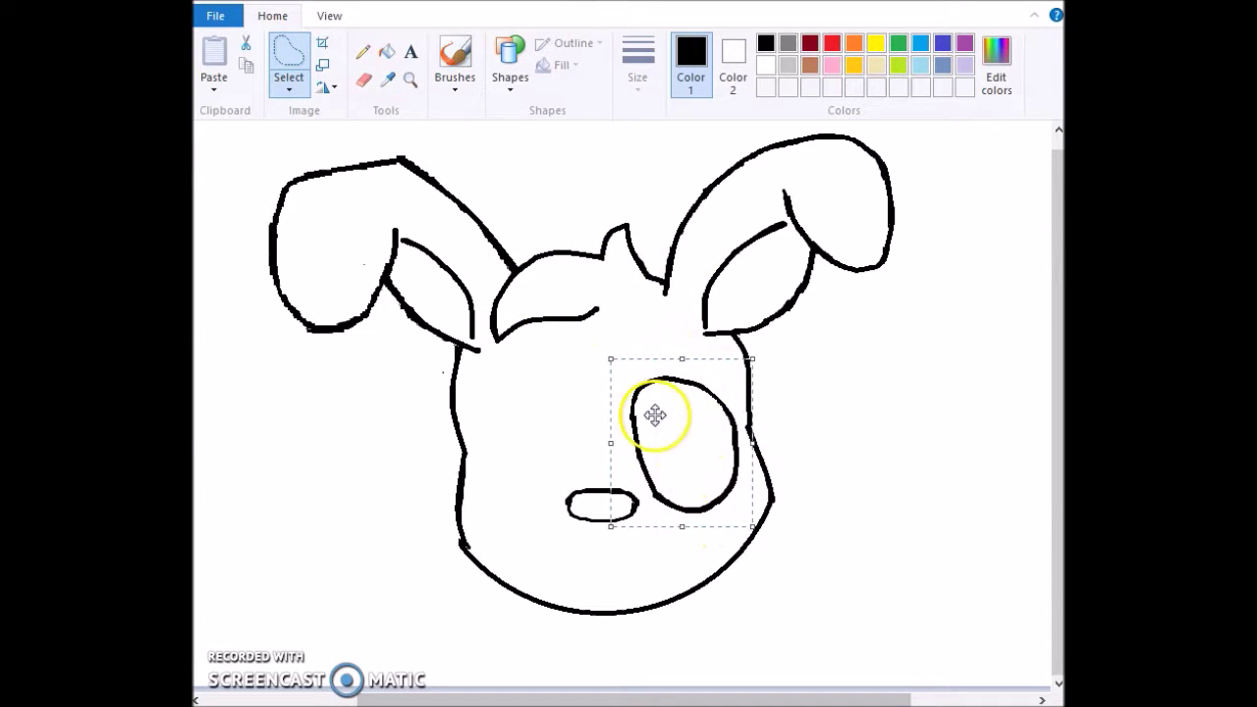
click(213, 54)
drag(308, 183, 539, 395)
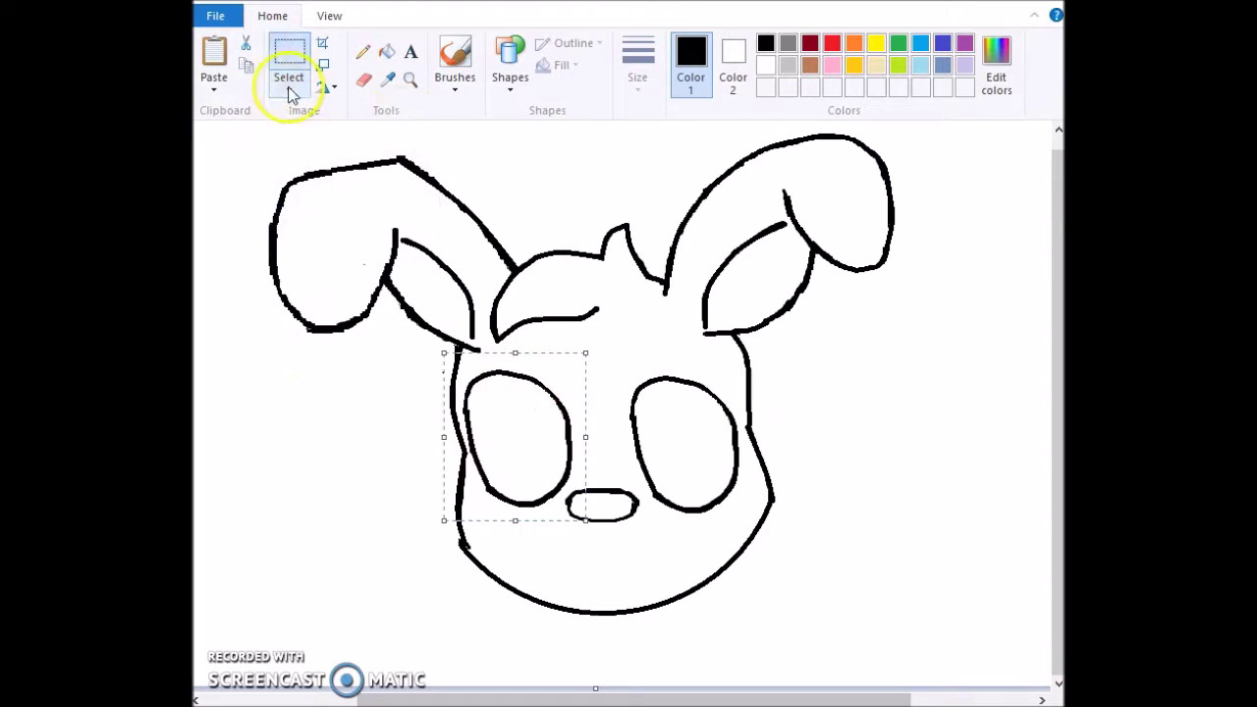
Step: Flip the pasted left eye horizontally and shift it slightly toward the nose to mirror the right eye
click(288, 89)
click(328, 87)
click(373, 199)
drag(543, 446, 555, 448)
Step: Sketch a wide smiling mouth below the nose with the brush and thicken its left end and lower-left edge
click(450, 60)
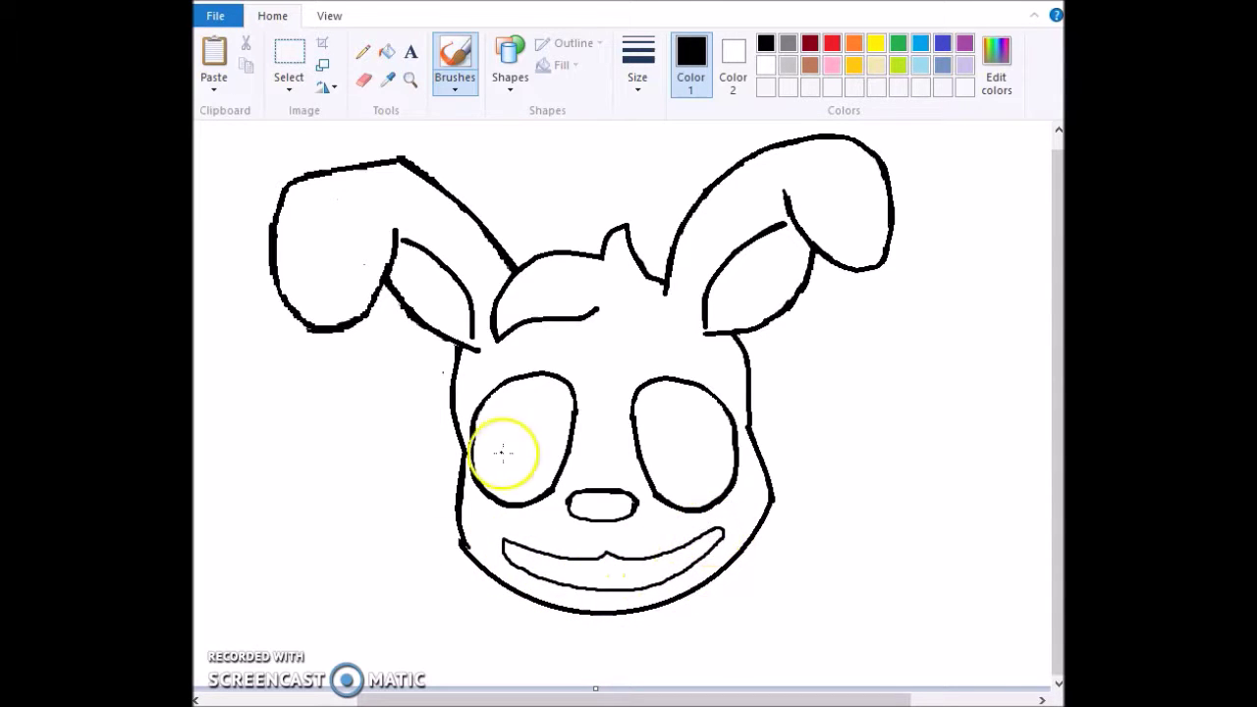
click(521, 84)
click(503, 110)
drag(505, 541, 519, 575)
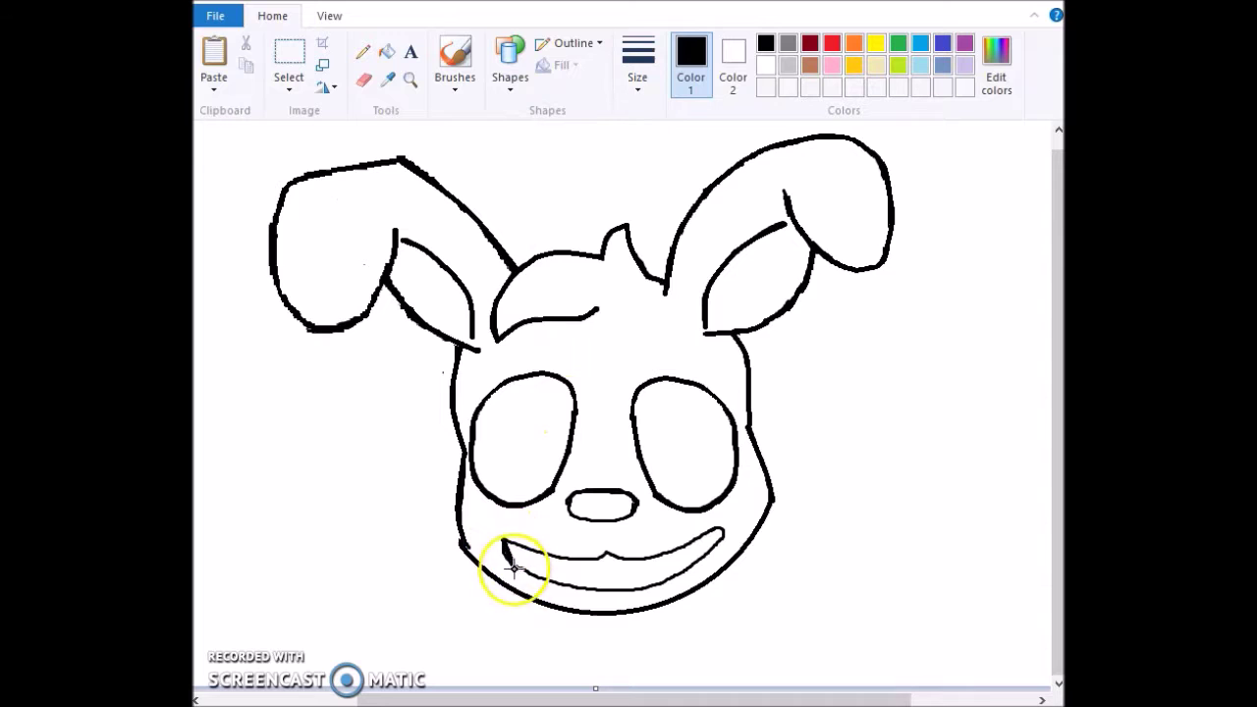
click(509, 57)
click(501, 106)
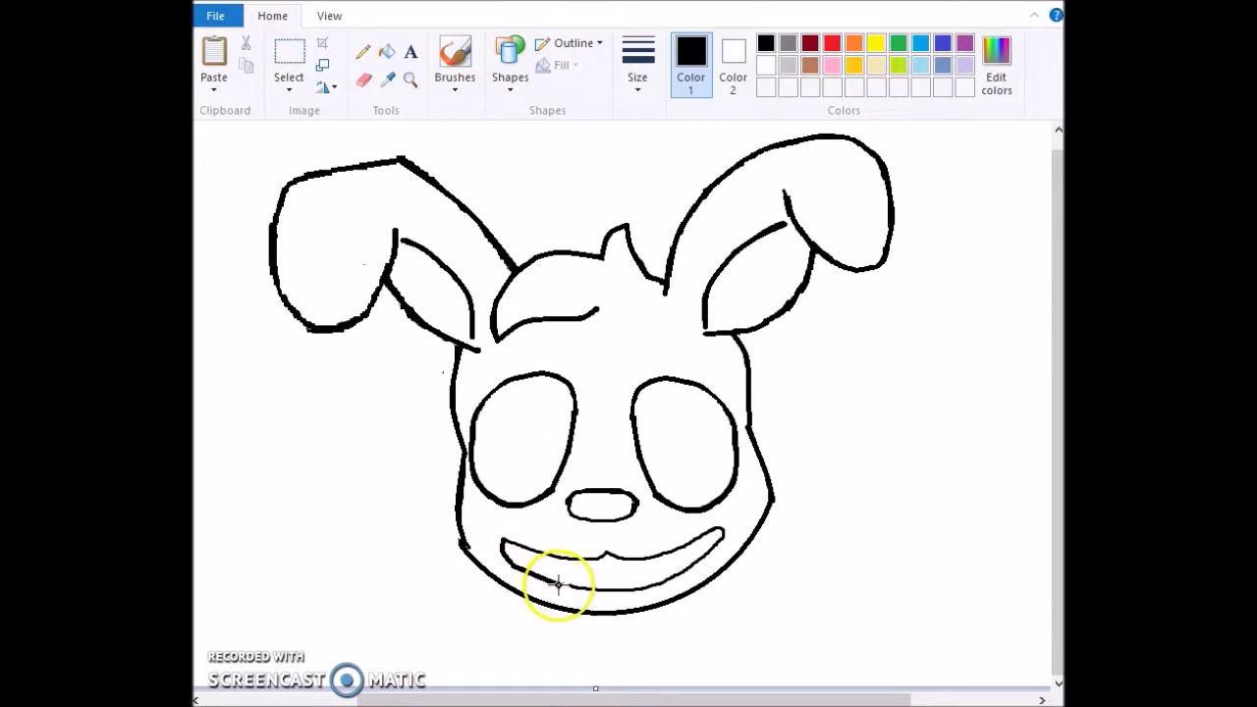
click(509, 78)
click(511, 106)
drag(559, 586, 619, 592)
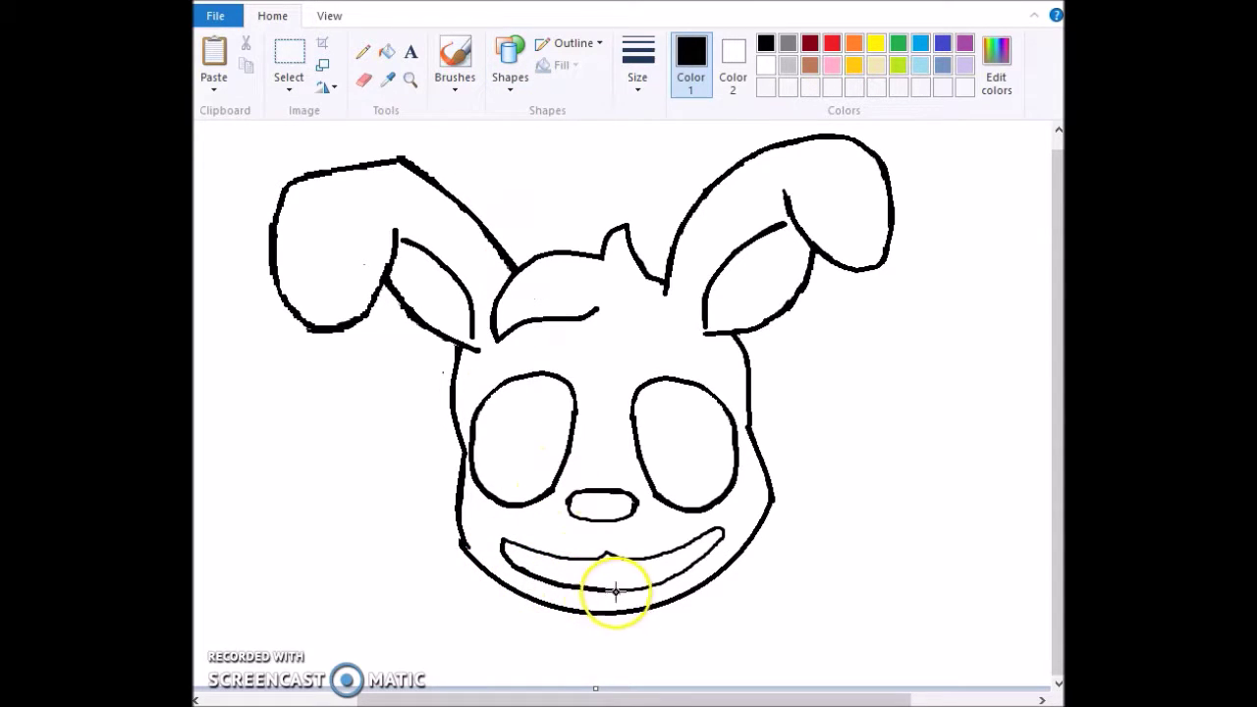
Step: Erase the thin sketch inside the mouth's lower-left edge and extend the thick lower edge toward the right
click(363, 82)
drag(522, 564, 536, 572)
click(515, 86)
click(511, 107)
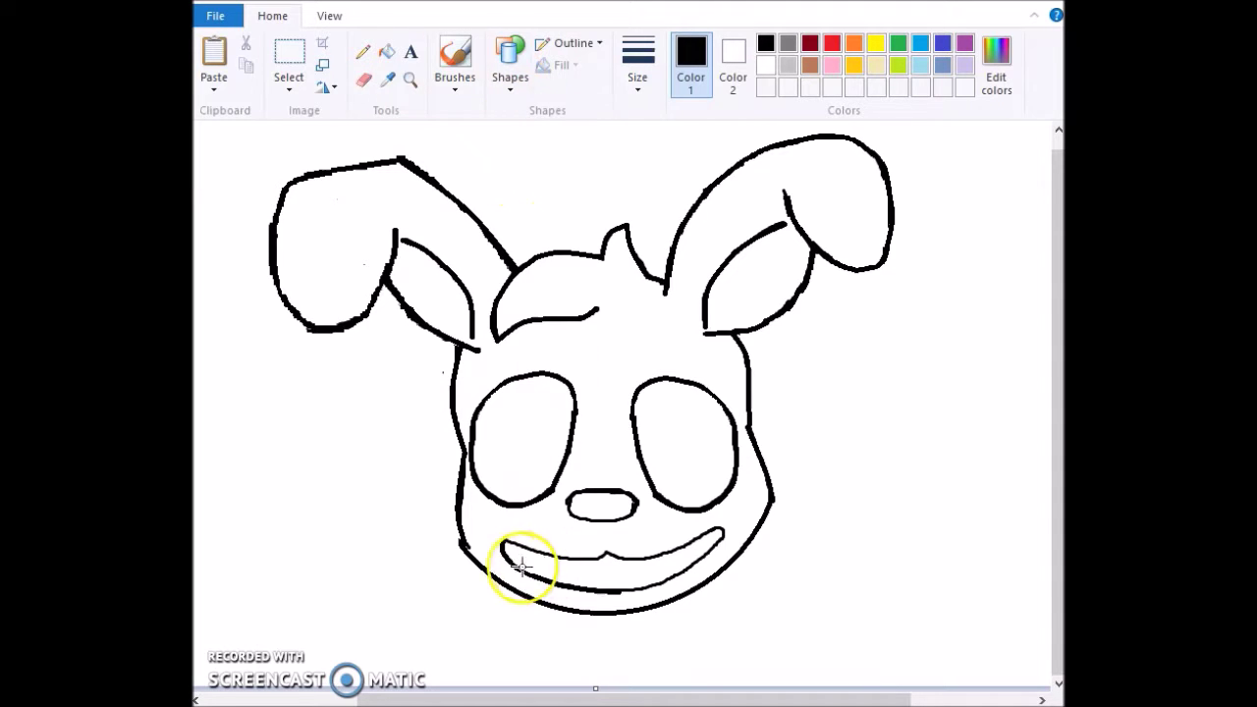
click(517, 572)
click(508, 87)
click(515, 107)
drag(618, 592, 683, 575)
Step: Thicken the mouth's right corner and upper-right edge with shape segments
click(511, 54)
click(697, 439)
click(510, 57)
click(523, 110)
click(511, 84)
click(521, 109)
drag(718, 526, 641, 558)
Step: Finish the mouth's upper edge with thick segments along the left half and across the middle
click(510, 57)
click(523, 110)
click(509, 57)
click(524, 112)
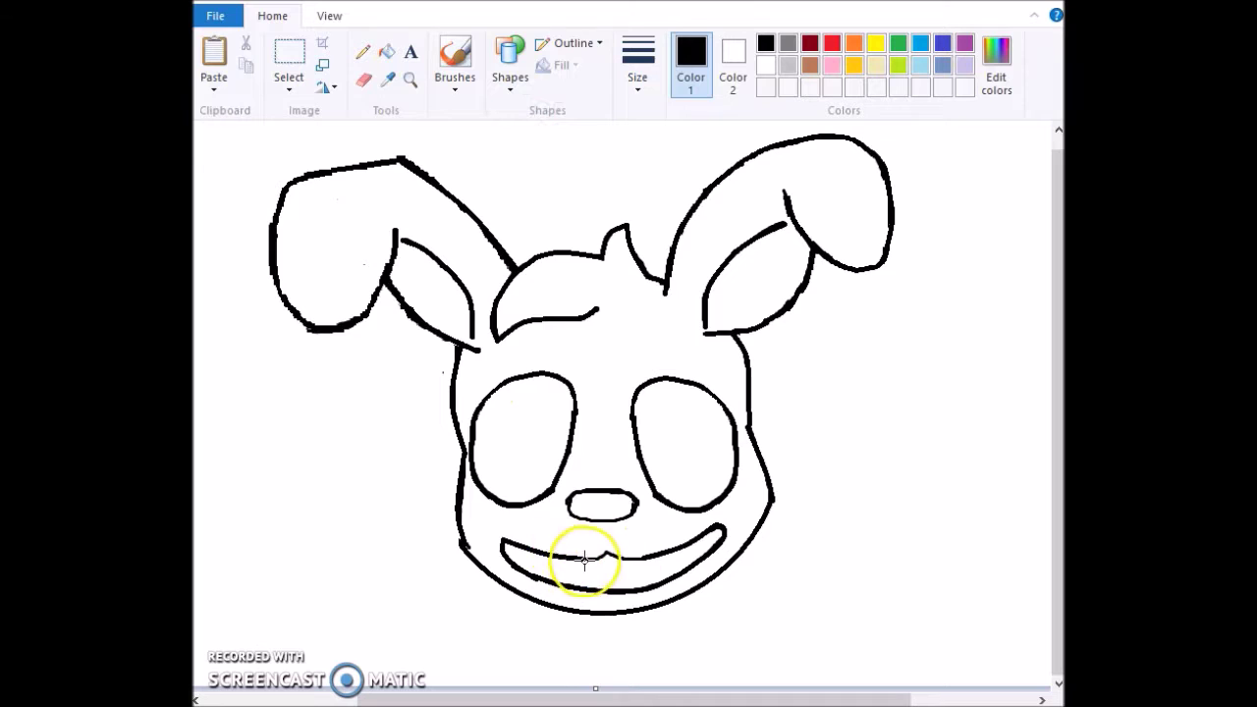
click(518, 94)
click(522, 109)
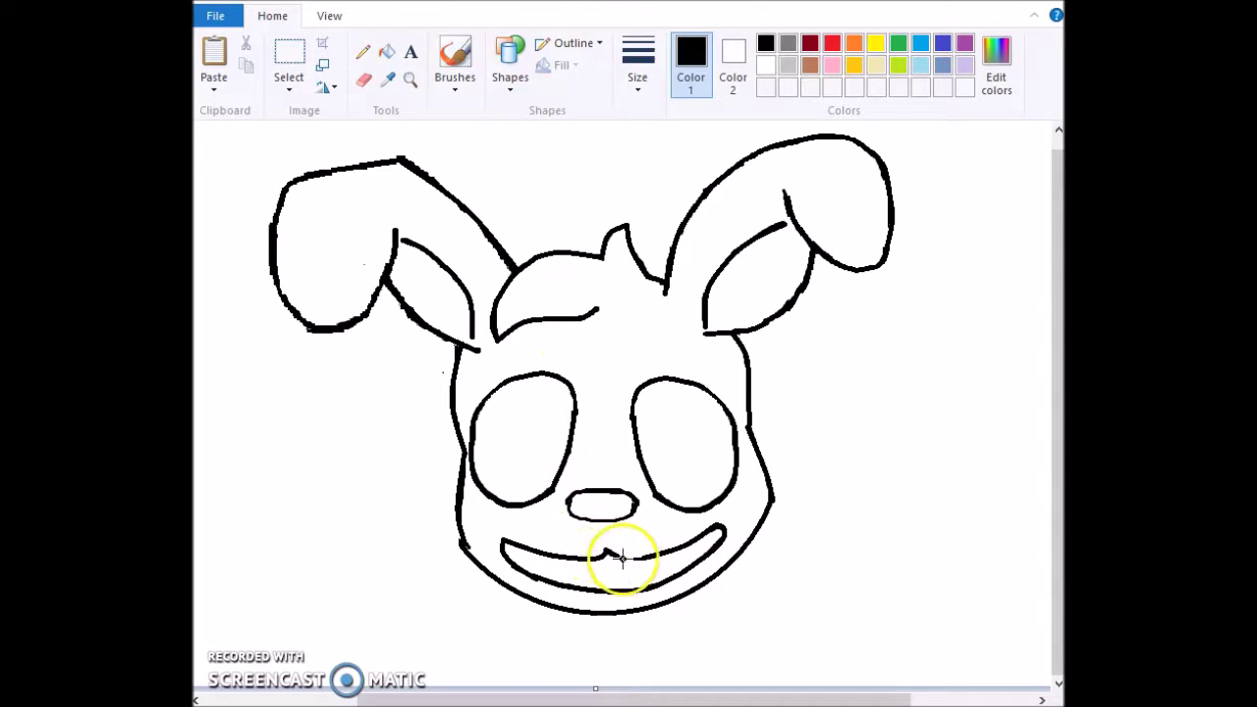
Step: Draw two small upper teeth with the brush, place a tooth copy on each outer side and erase stray marks around them
click(456, 66)
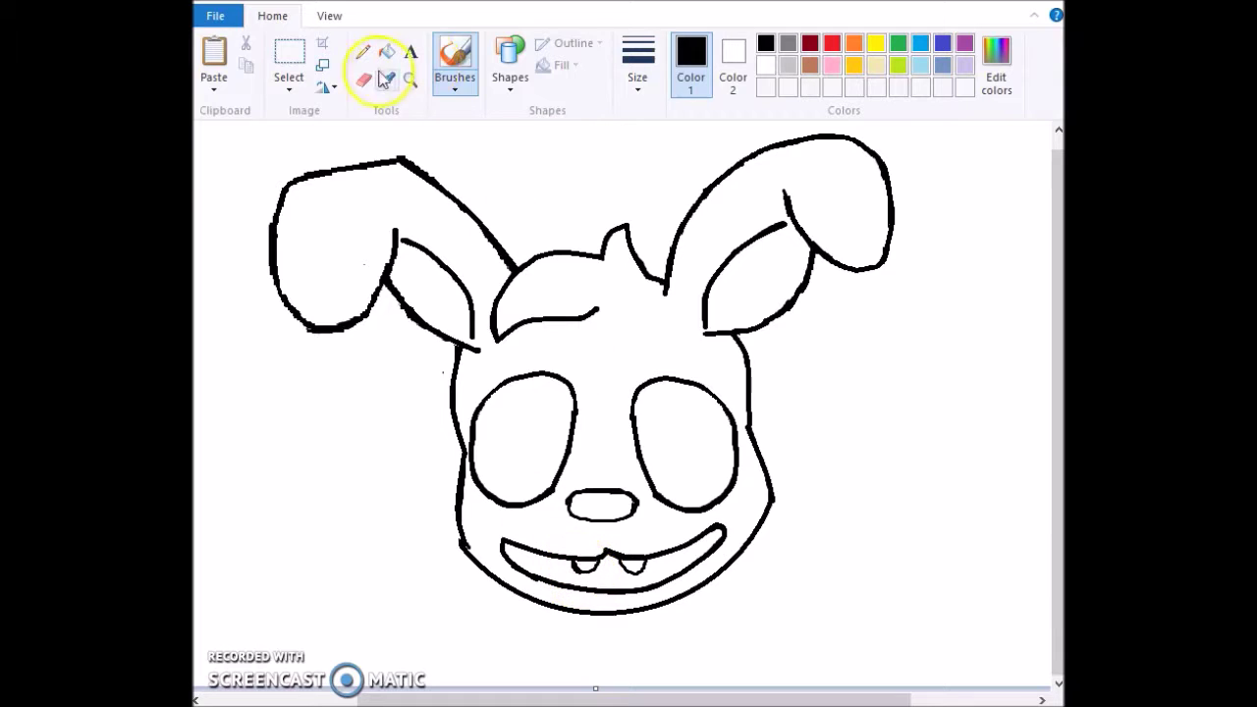
click(289, 89)
click(324, 167)
right_click(613, 566)
click(699, 444)
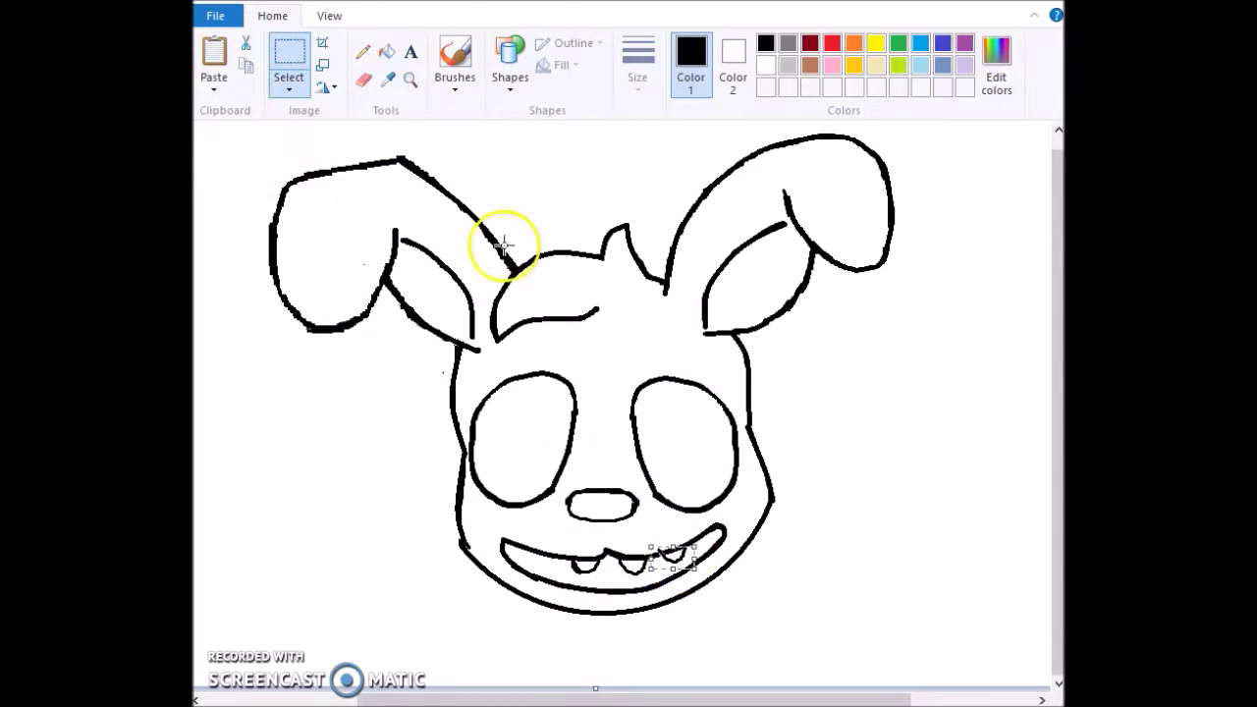
click(363, 80)
click(464, 49)
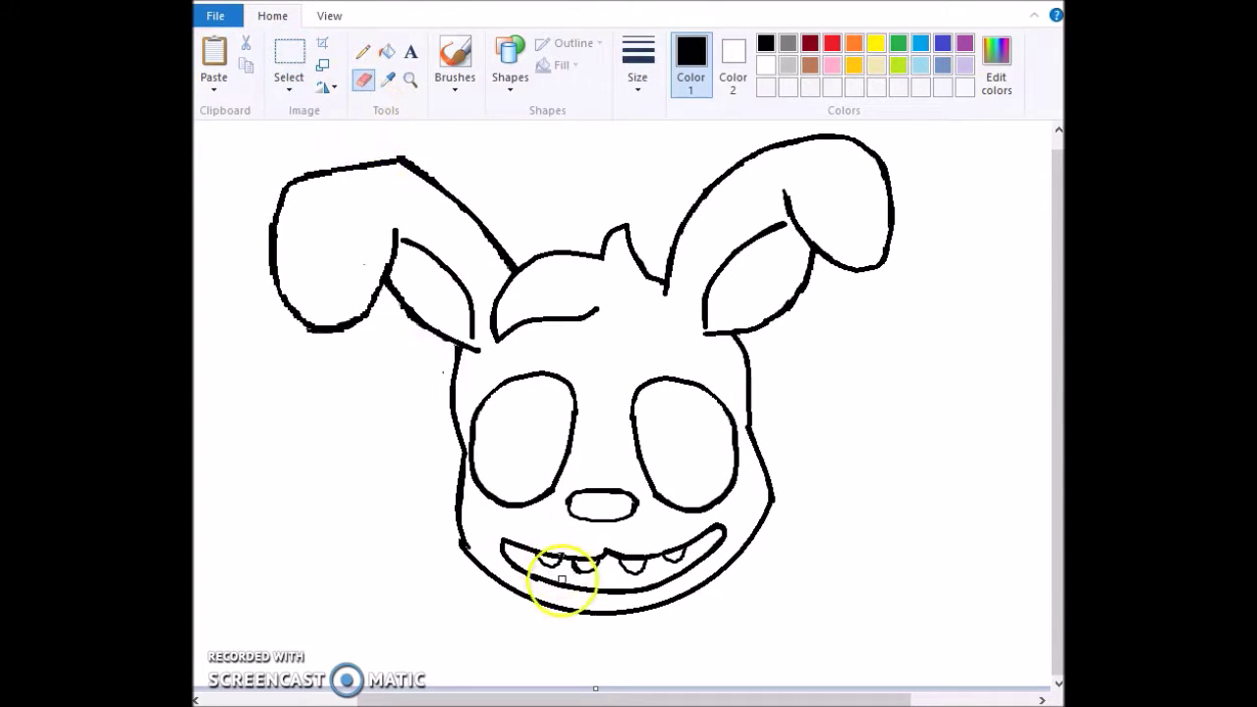
Step: Draw a small lower tooth right of the mouth's centre and paste copies of it along the right half of the lower lip
click(457, 59)
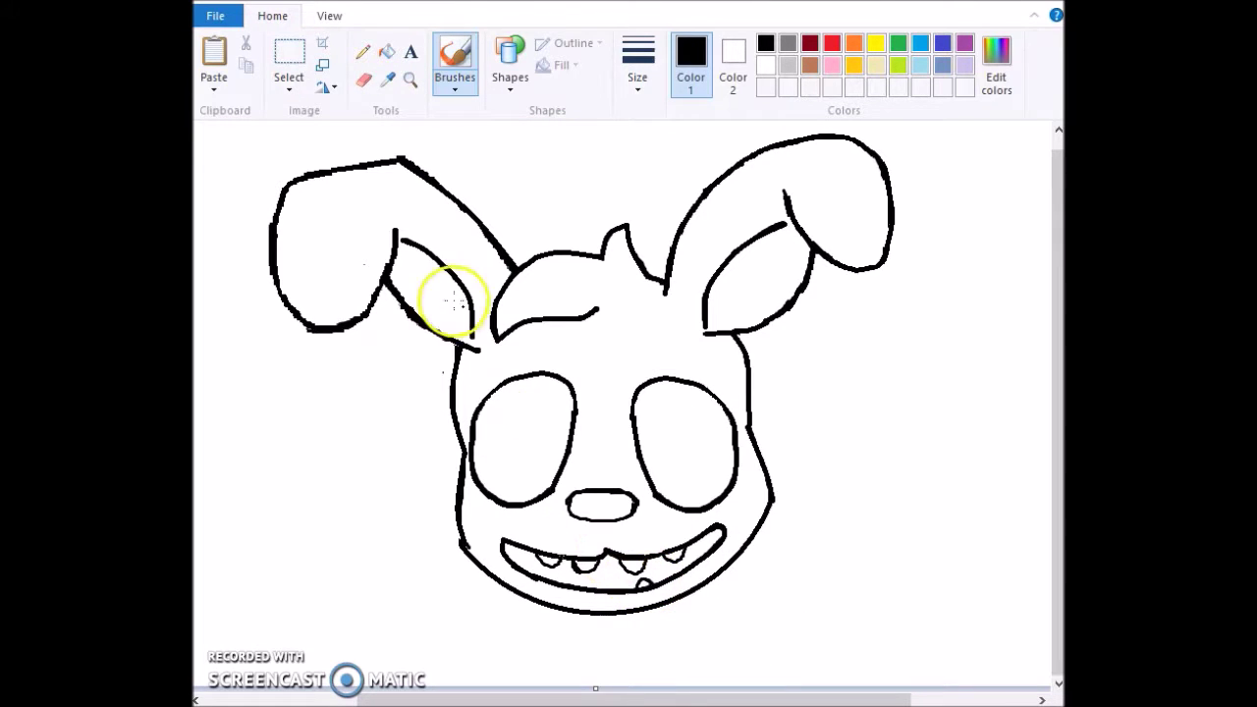
click(289, 90)
click(344, 154)
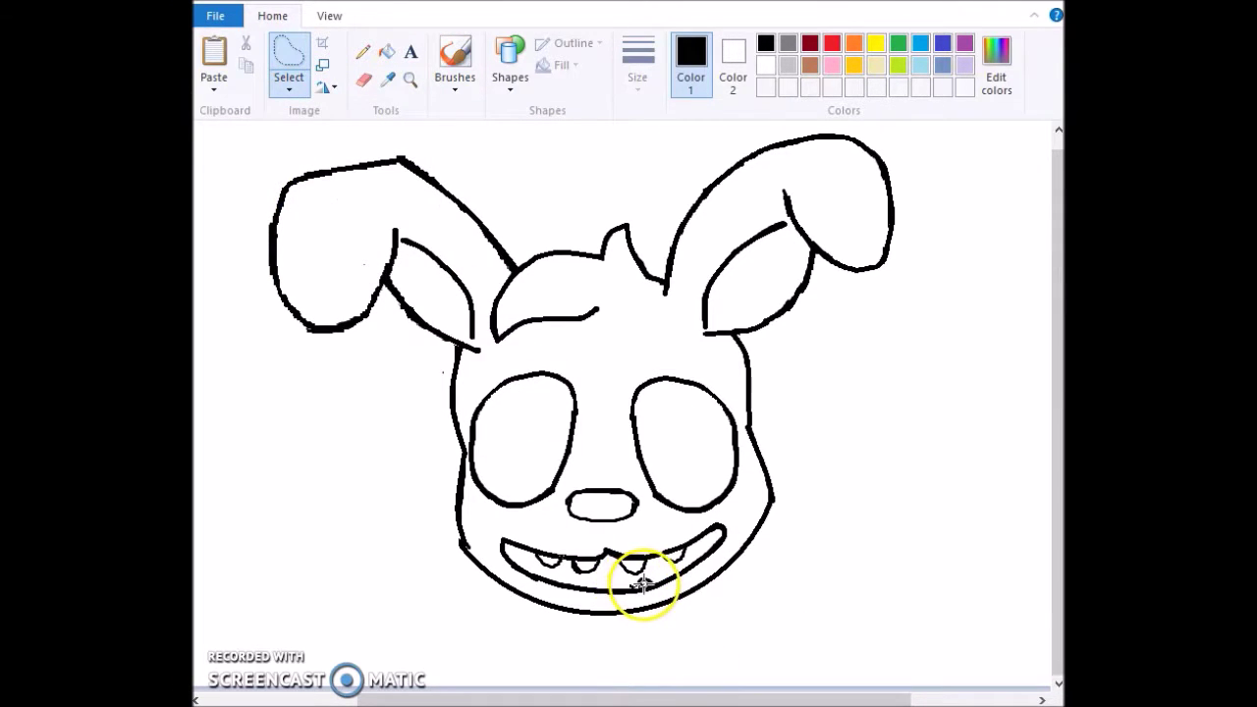
drag(652, 577, 639, 575)
right_click(645, 582)
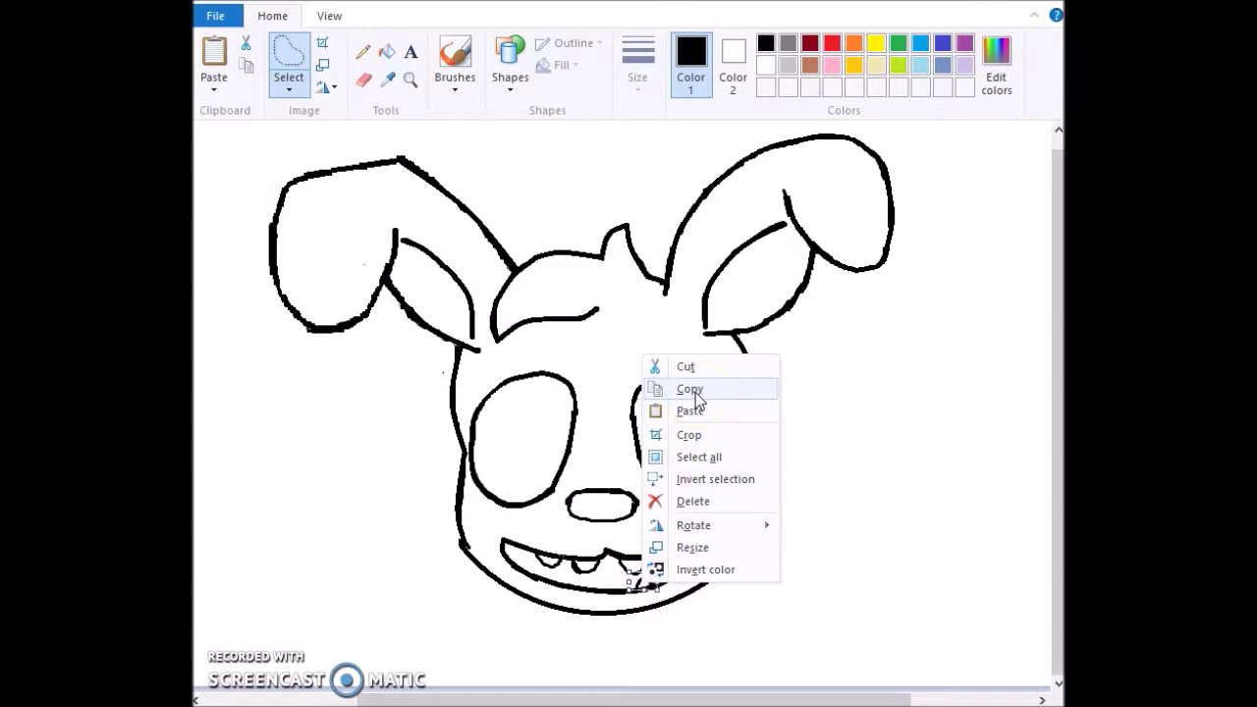
click(694, 392)
click(214, 55)
drag(208, 135, 687, 560)
click(371, 80)
Step: Paste another lower tooth, place it on the lower lip just left of the centre and flip it horizontally
click(214, 56)
mouse_move(211, 137)
mouse_down()
mouse_move(601, 587)
mouse_move(589, 587)
mouse_up()
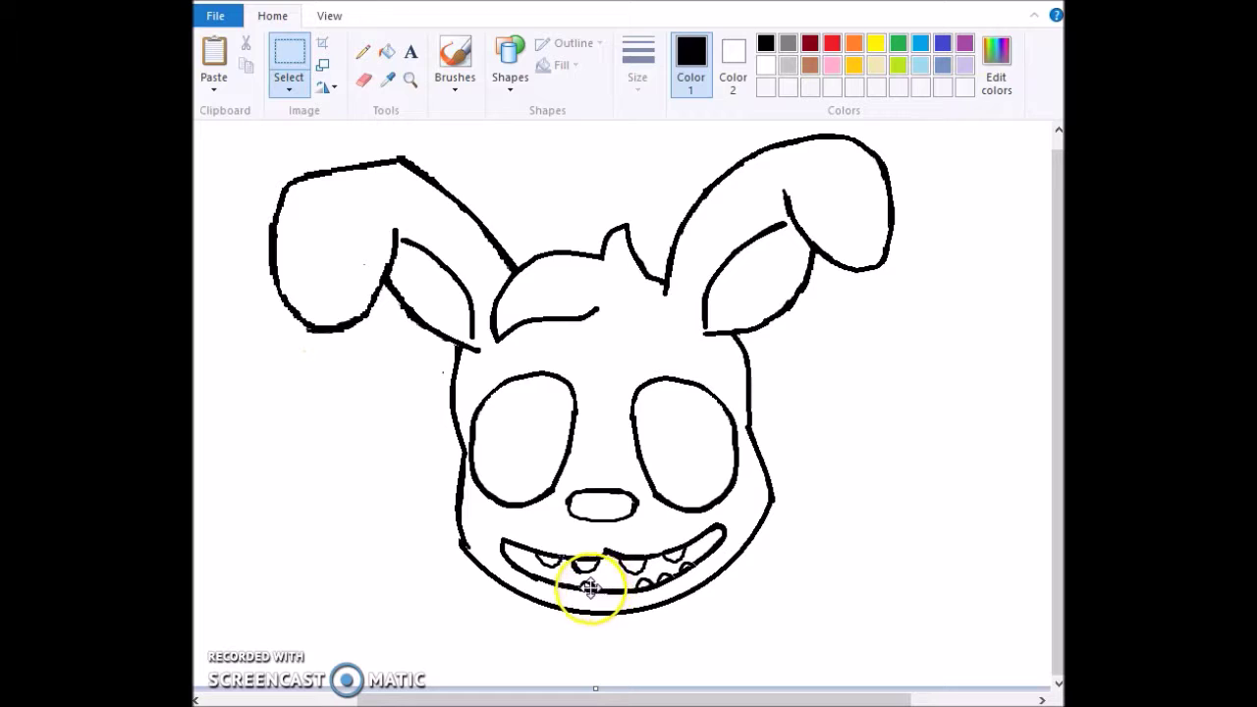
click(290, 90)
click(328, 87)
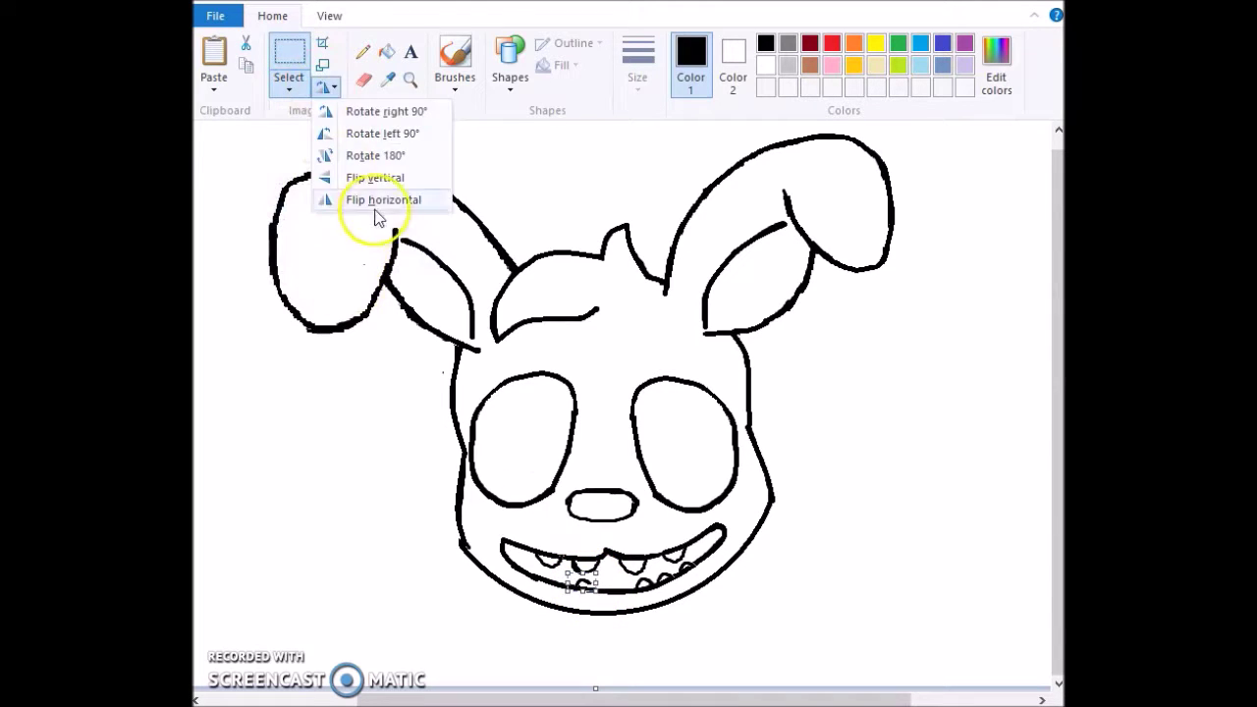
click(376, 203)
Step: Paste two more lower teeth, flip them horizontally and line them up along the left half of the lower lip
key(ctrl+v)
drag(214, 135, 561, 581)
click(327, 86)
click(373, 205)
click(457, 58)
click(222, 57)
click(326, 87)
click(339, 199)
mouse_move(214, 135)
mouse_down()
mouse_move(541, 561)
mouse_move(533, 576)
mouse_up()
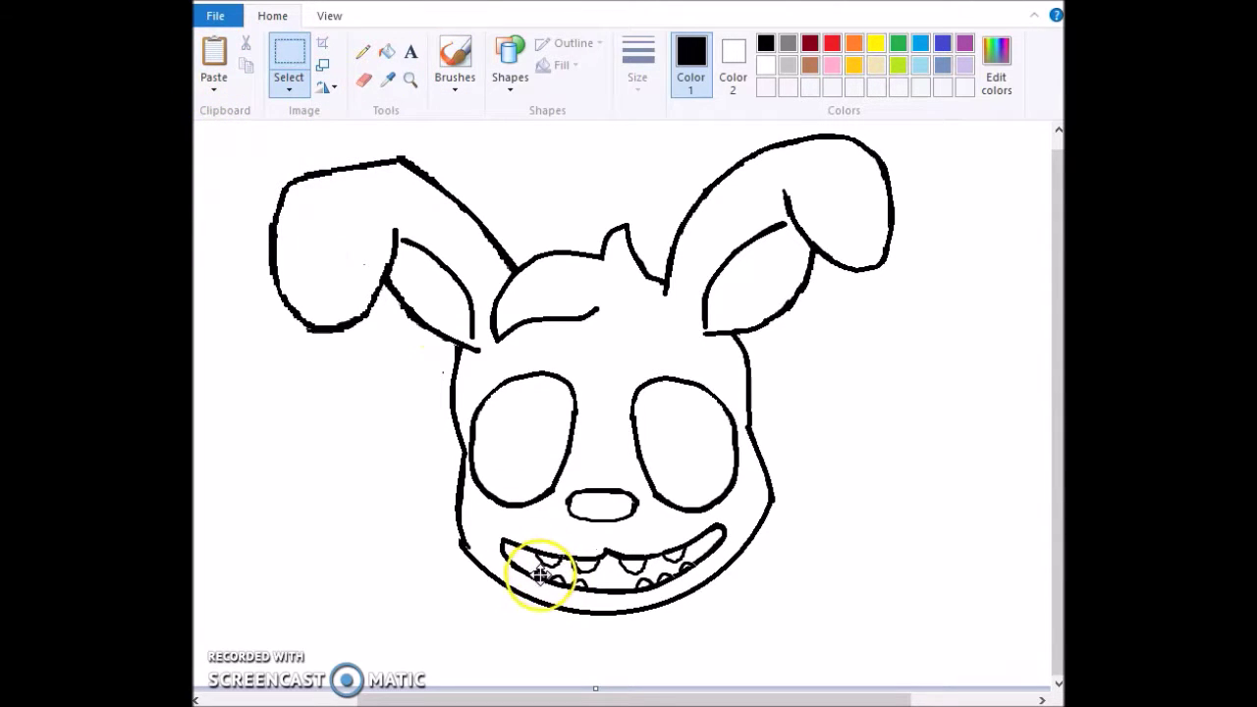
Step: Draw an upright oval iris inside the right eye and copy it with a free-form selection
click(454, 61)
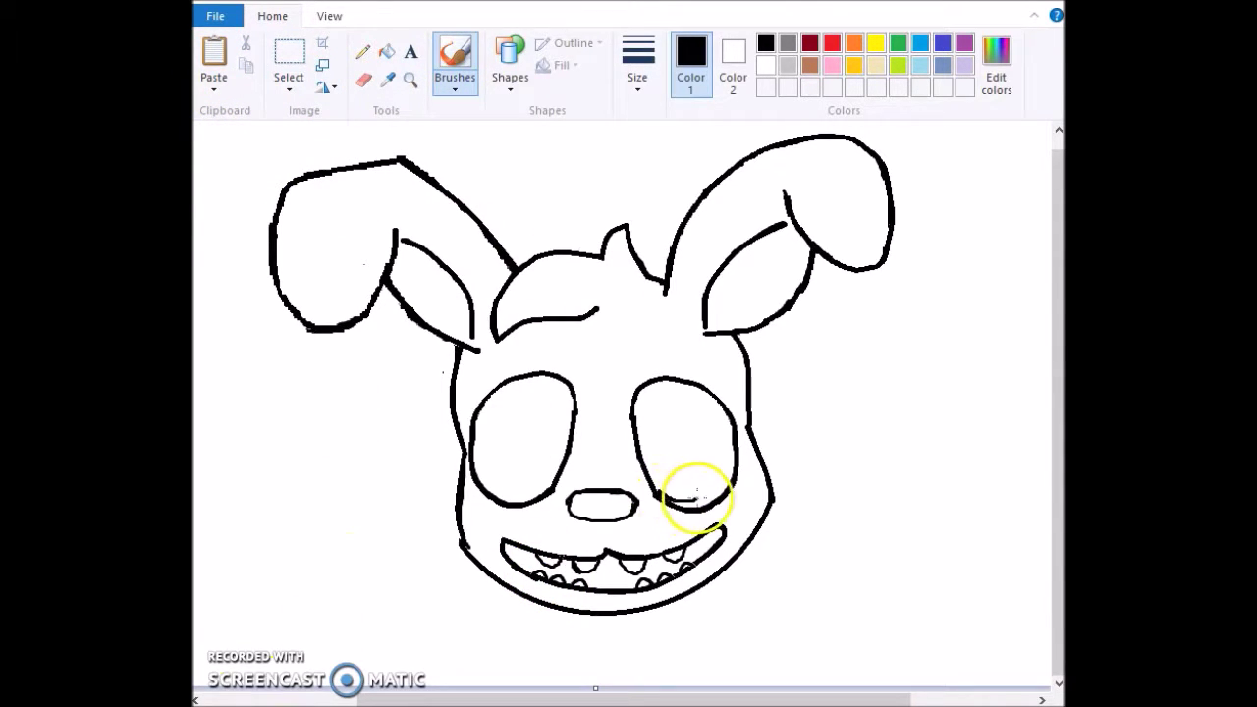
mouse_move(645, 391)
mouse_down()
mouse_move(709, 499)
mouse_move(722, 496)
mouse_up()
right_click(682, 427)
click(385, 243)
click(288, 89)
click(323, 155)
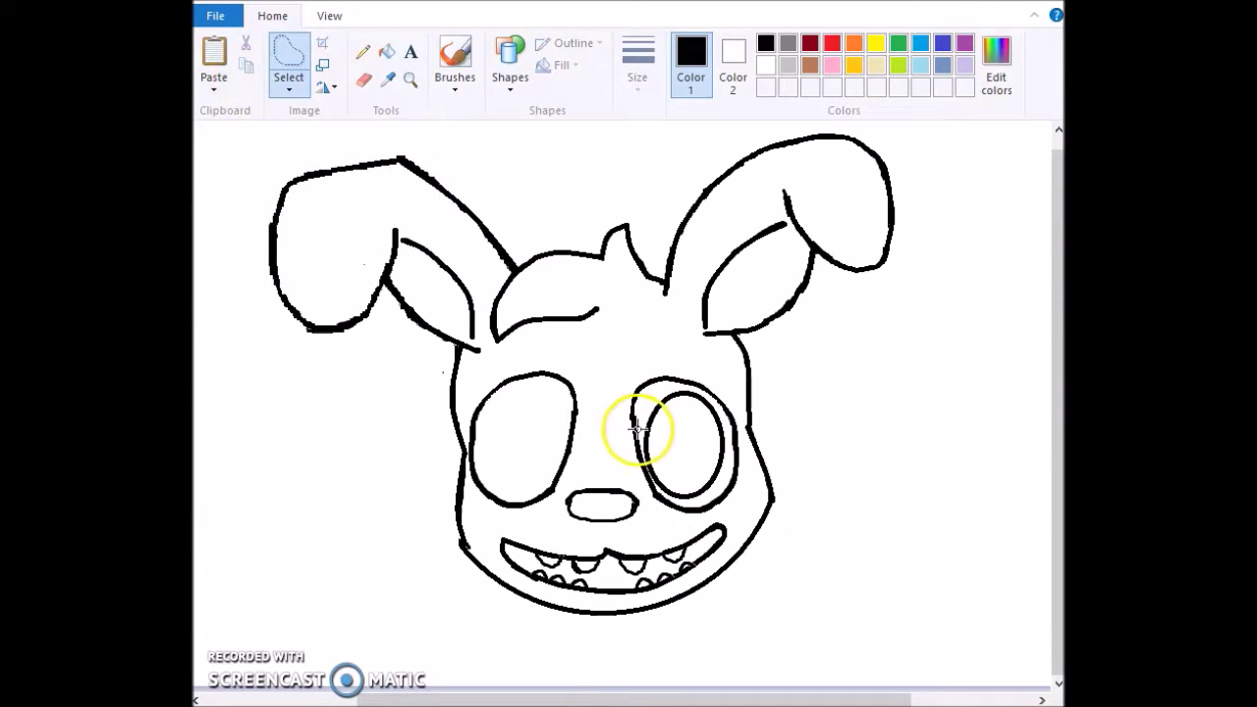
mouse_move(643, 458)
mouse_down()
mouse_move(674, 499)
mouse_move(705, 503)
mouse_move(730, 454)
mouse_move(703, 388)
mouse_move(675, 383)
mouse_move(644, 423)
mouse_up()
right_click(645, 424)
click(685, 460)
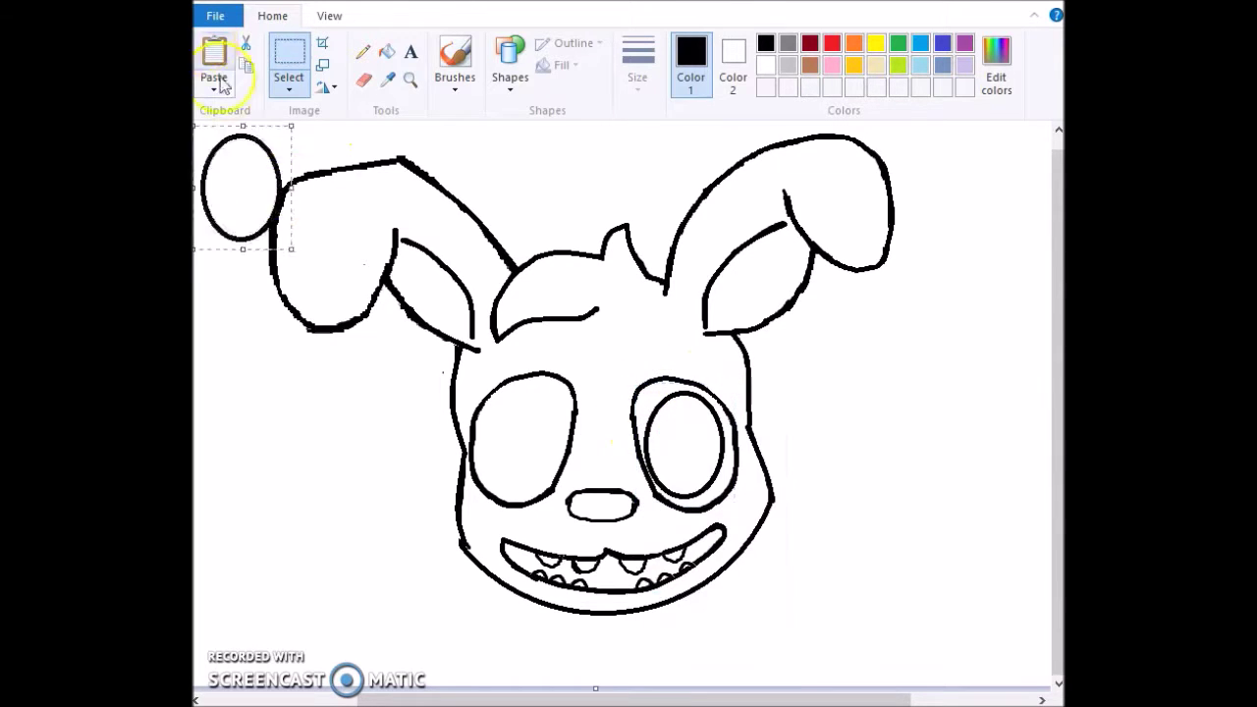
Step: Paste the oval iris into the left eye and flip it horizontally
click(214, 52)
drag(251, 188, 527, 439)
click(323, 86)
click(359, 204)
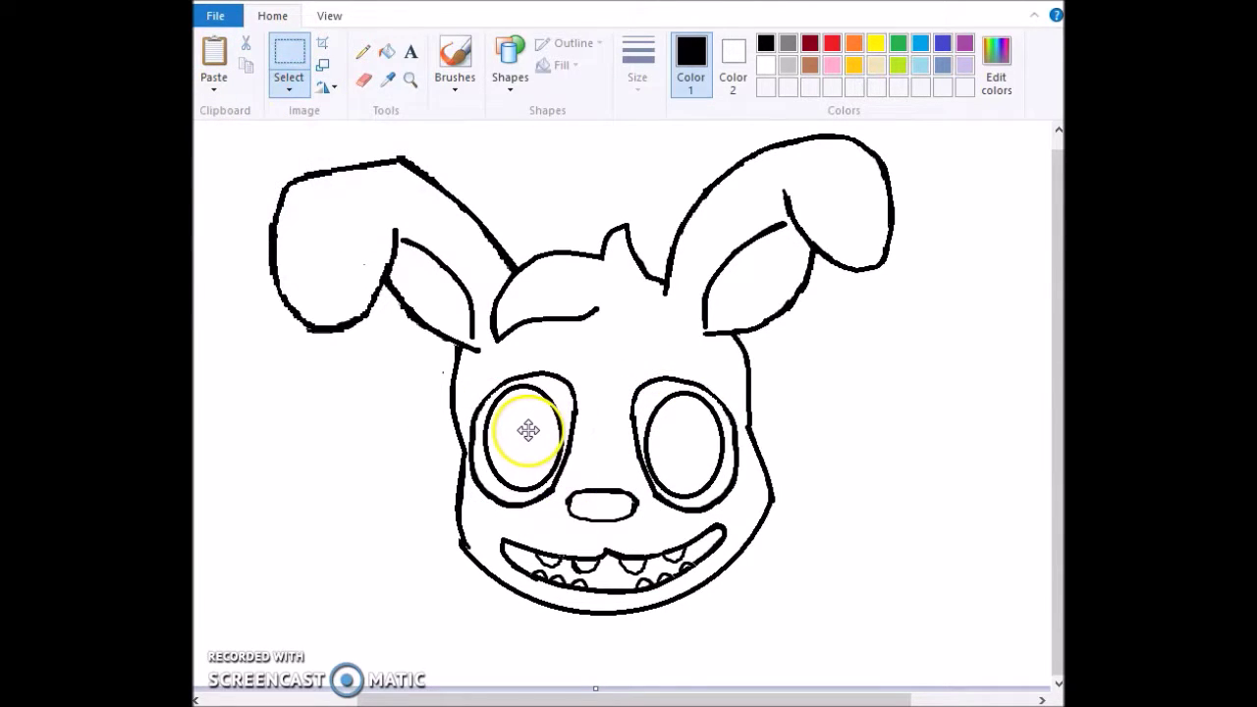
Step: Draw a smaller oval inside the right iris and fit a pasted, slightly reduced oval inside the left iris
click(452, 57)
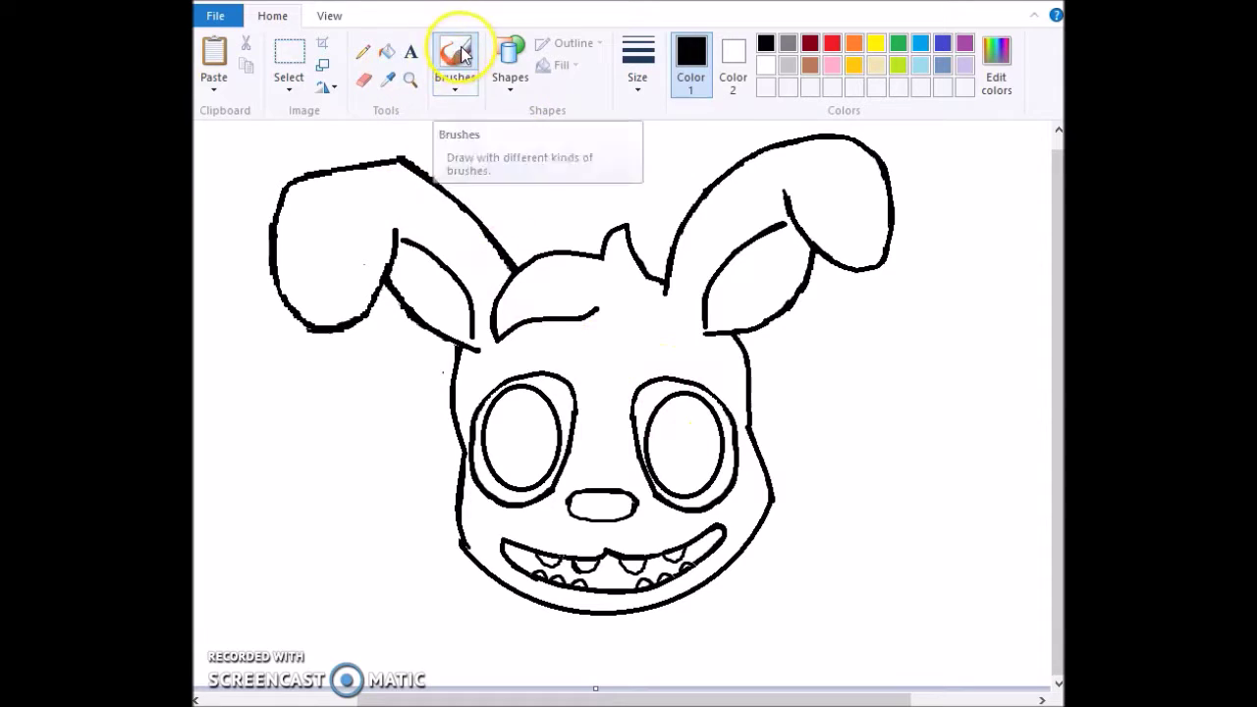
click(509, 77)
click(538, 110)
drag(660, 408, 677, 428)
key(ctrl+v)
drag(249, 172, 525, 421)
drag(523, 490, 524, 472)
mouse_move(528, 424)
mouse_down()
mouse_move(726, 435)
mouse_move(538, 428)
mouse_up()
Step: Select the whole right eye with a free-form selection and move it slightly up to align with the left eye
click(449, 55)
click(289, 86)
click(334, 155)
mouse_move(617, 440)
mouse_down()
mouse_move(642, 485)
mouse_move(744, 475)
mouse_move(696, 369)
mouse_move(678, 373)
mouse_up()
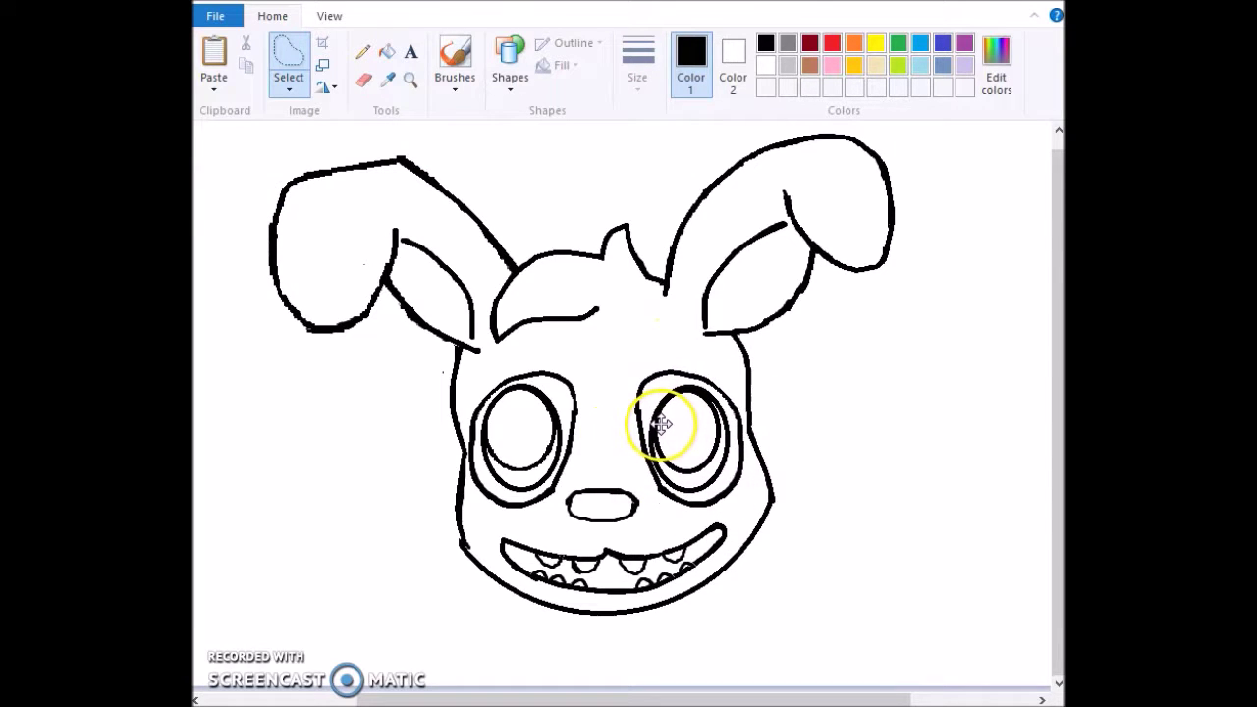
drag(754, 433, 764, 433)
drag(739, 427, 731, 425)
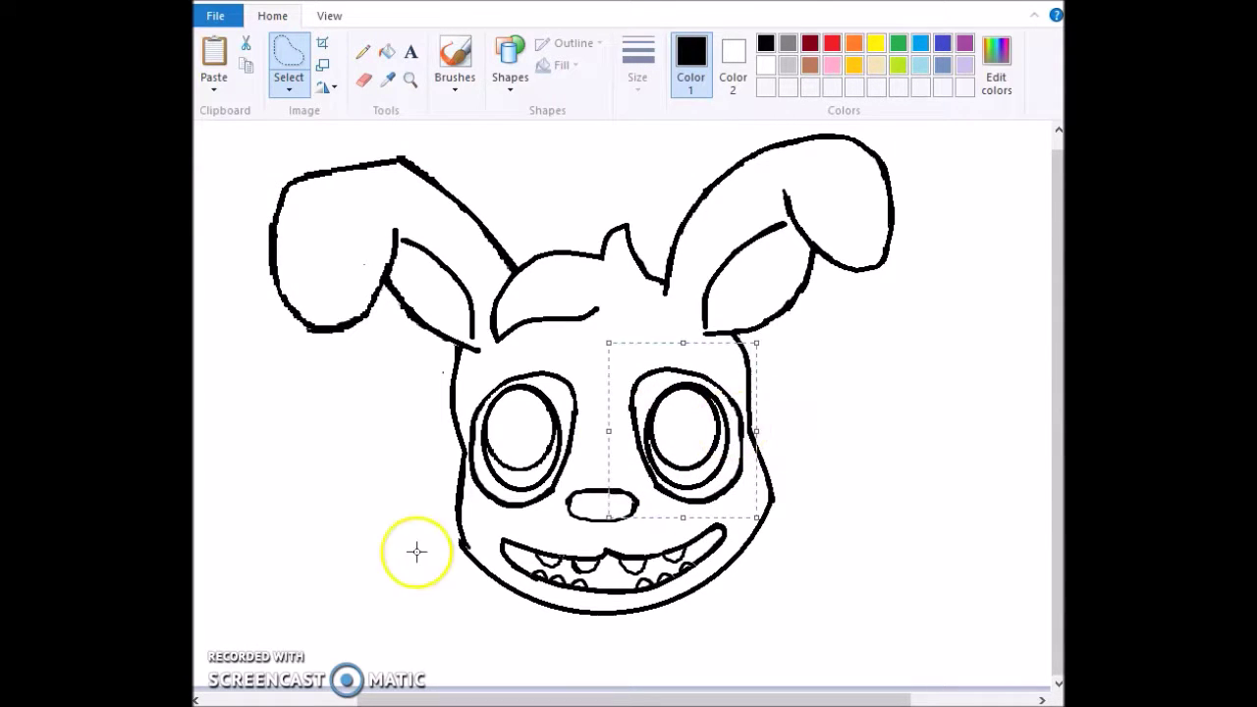
Step: Select the whole rabbit head with a free-form selection and move it down to the middle of the canvas
click(455, 65)
mouse_move(331, 166)
mouse_down()
mouse_move(526, 404)
mouse_move(704, 128)
mouse_move(432, 115)
mouse_move(331, 167)
mouse_up()
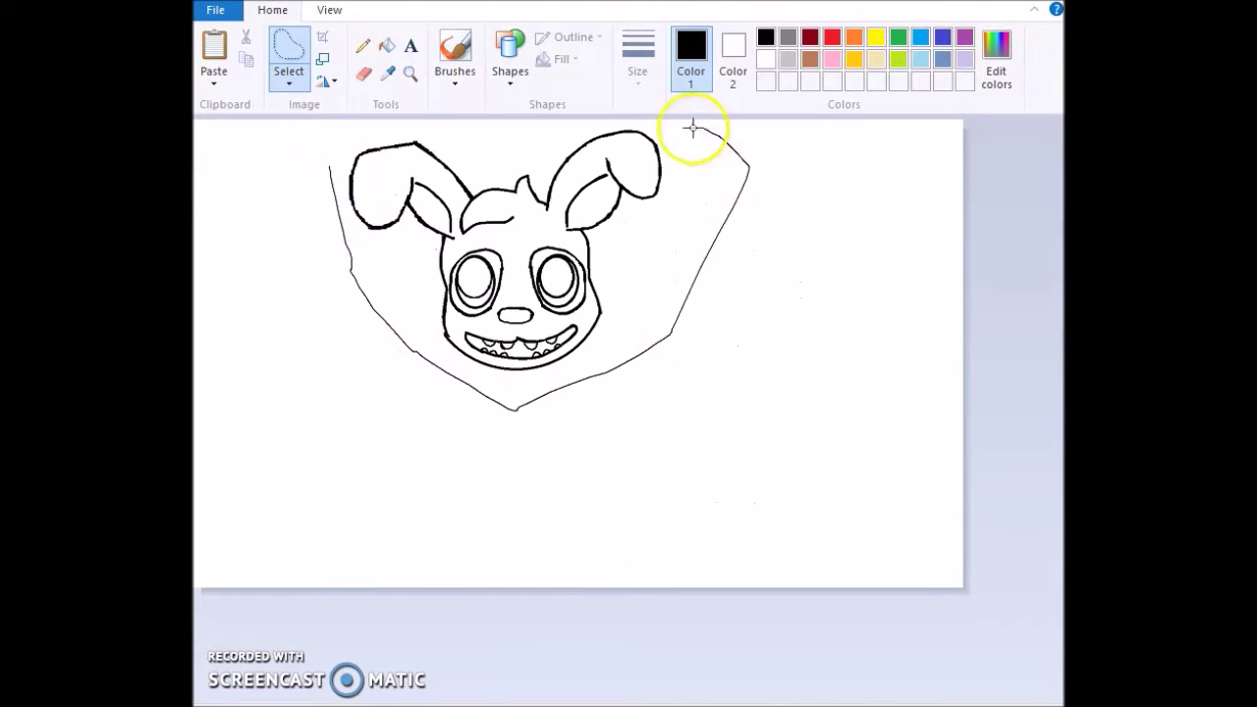
mouse_move(430, 193)
mouse_down()
mouse_move(501, 279)
mouse_move(484, 275)
mouse_up()
Step: Draw a large circle around the whole rabbit head
click(499, 56)
click(546, 106)
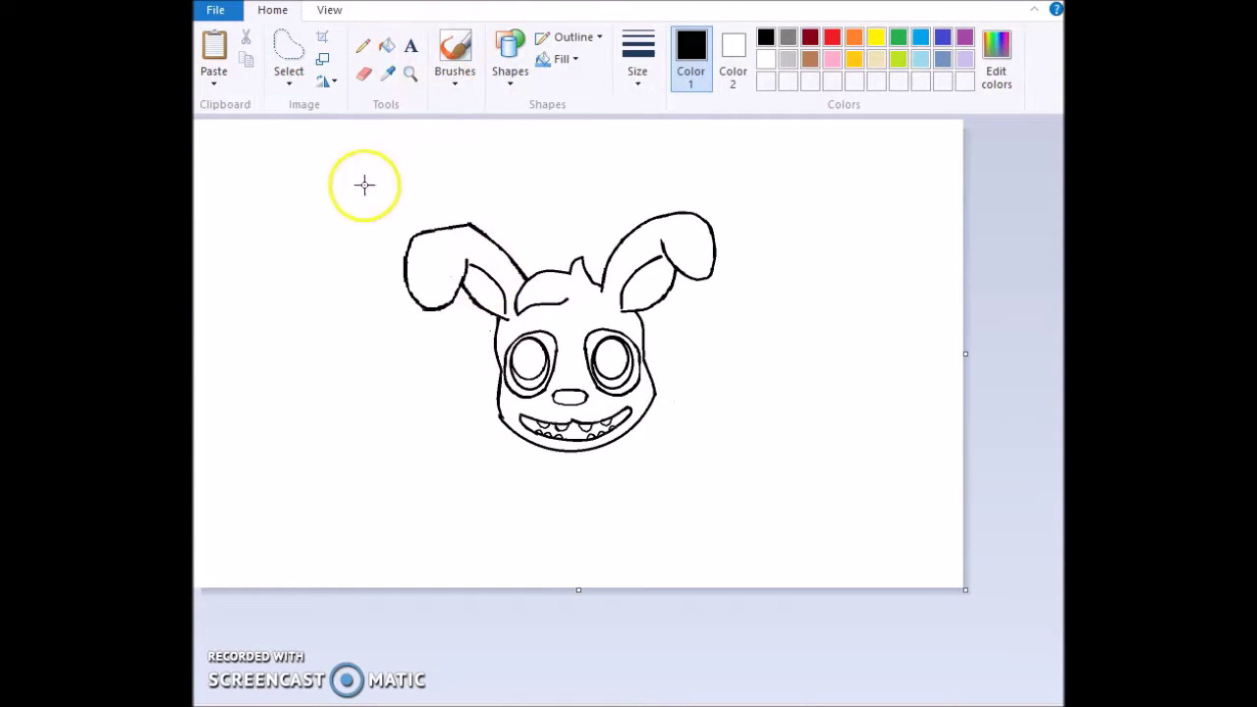
drag(365, 149, 766, 527)
mouse_move(680, 418)
mouse_down()
mouse_move(685, 395)
mouse_move(684, 406)
mouse_up()
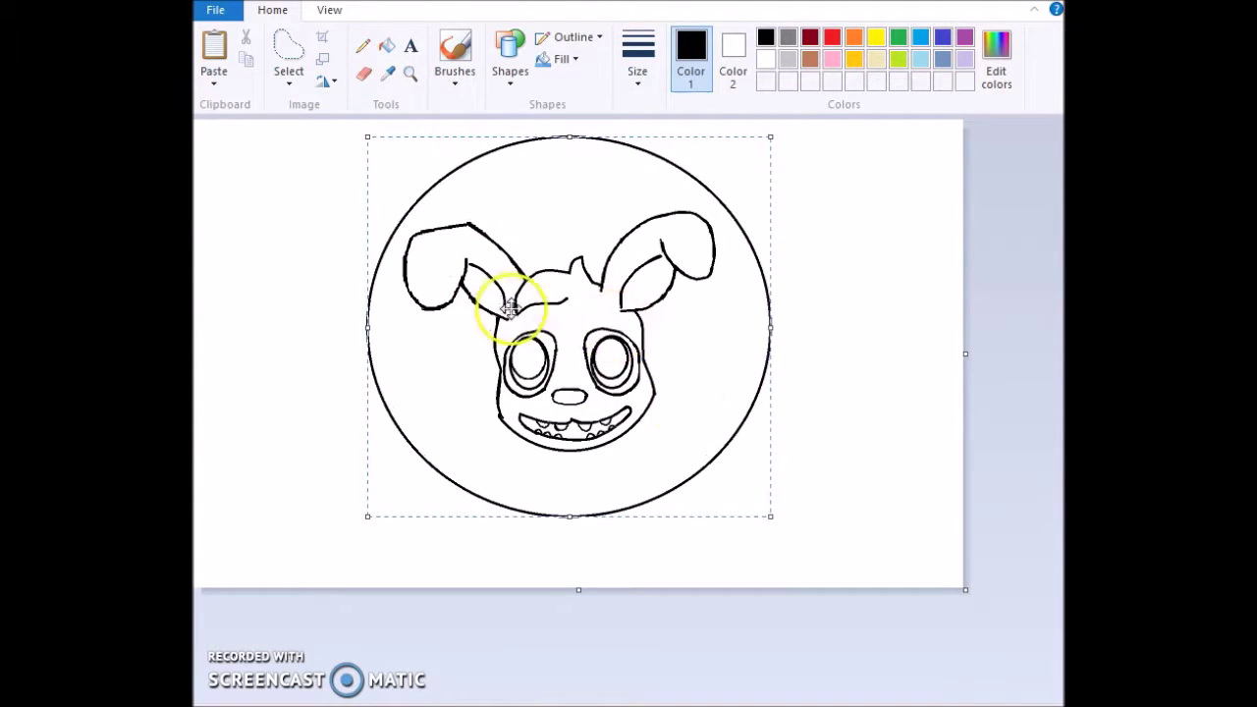
click(454, 57)
key(ctrl+v)
drag(200, 143, 352, 246)
drag(395, 282, 793, 580)
drag(659, 453, 646, 420)
key(ctrl+z)
Step: Draw a slightly larger circle around the first one and adjust its edges to form an even ring
click(509, 57)
click(546, 106)
drag(369, 128, 793, 541)
mouse_move(368, 335)
mouse_down()
mouse_move(335, 326)
mouse_move(349, 327)
mouse_up()
drag(570, 126, 570, 118)
drag(508, 435, 505, 437)
drag(462, 206, 465, 205)
Step: Hand-draw the word "night's" in outlined bubble letters from the canvas's upper-left corner across the ring with the brush
click(454, 54)
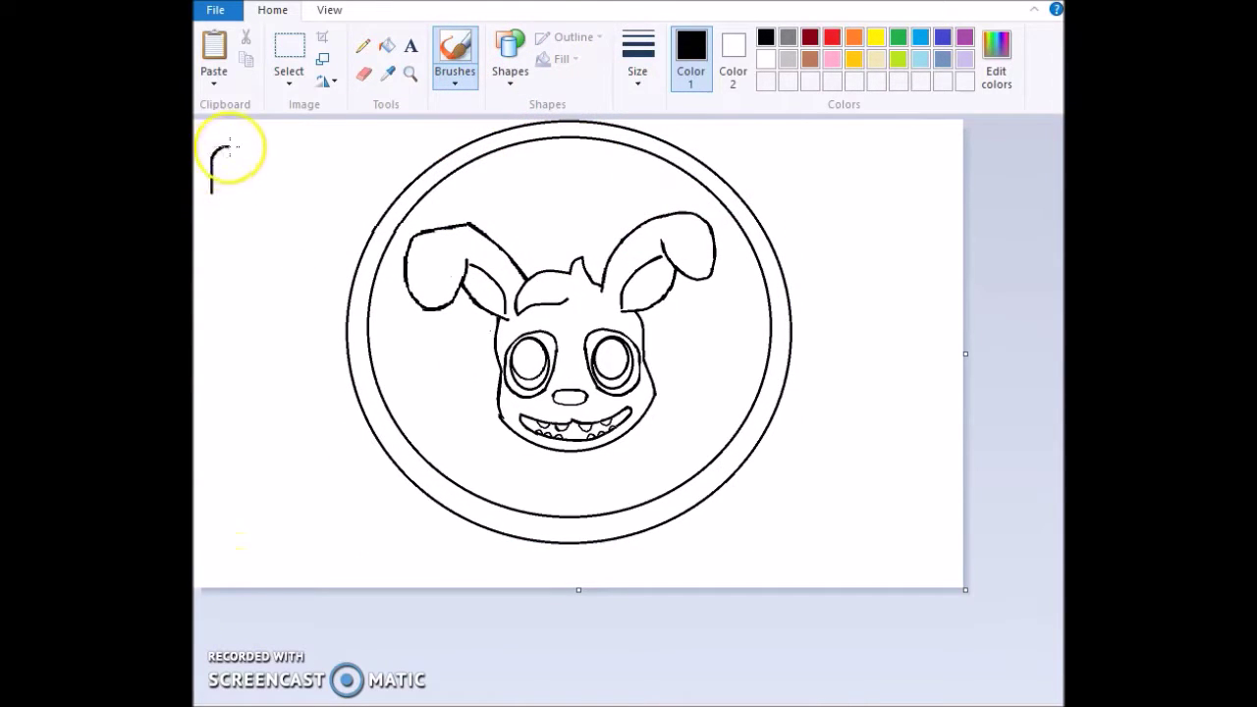
drag(270, 177, 228, 201)
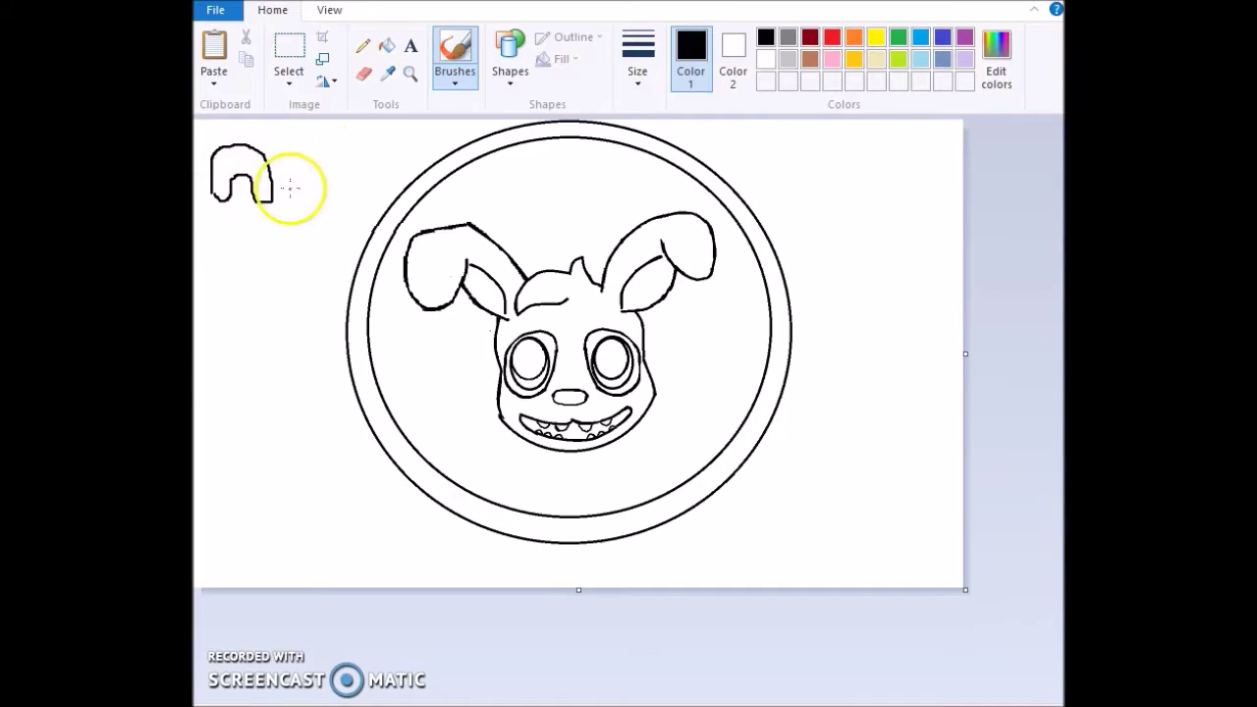
mouse_move(304, 200)
mouse_down()
mouse_move(304, 165)
mouse_move(289, 158)
mouse_move(302, 137)
mouse_move(339, 178)
mouse_move(315, 211)
mouse_move(304, 206)
mouse_move(305, 231)
mouse_move(349, 235)
mouse_move(365, 194)
mouse_move(338, 152)
mouse_up()
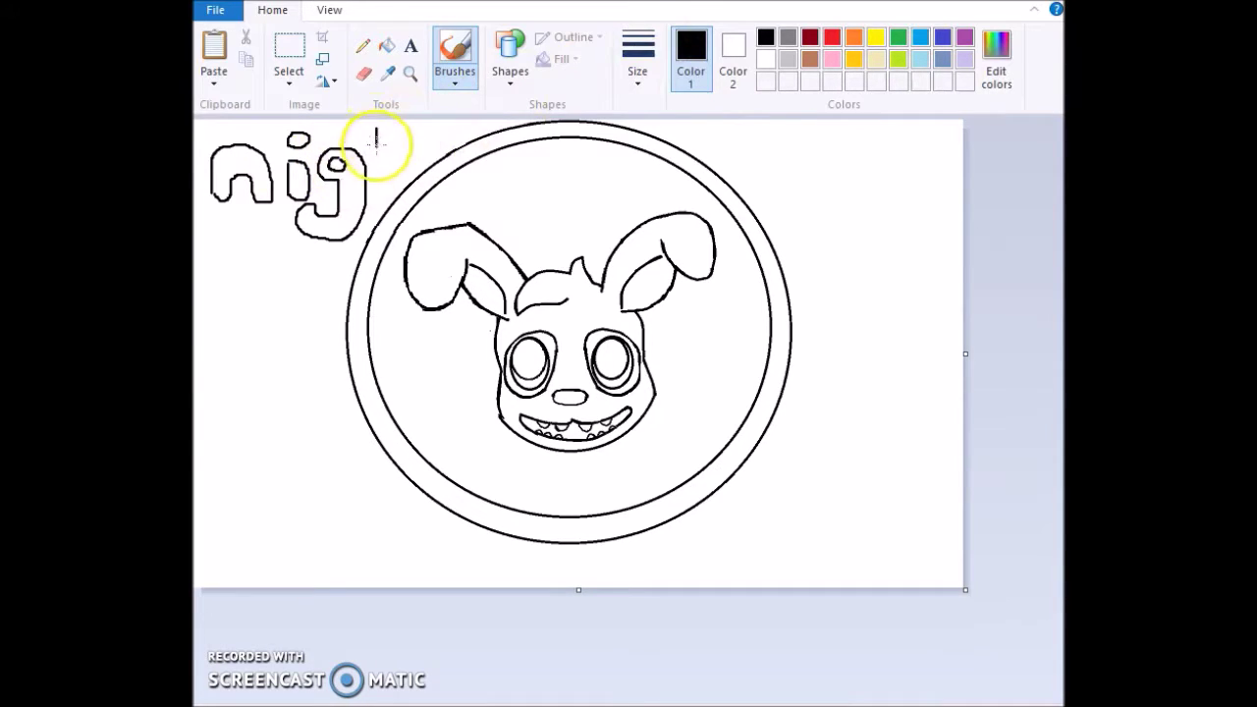
drag(397, 179, 446, 173)
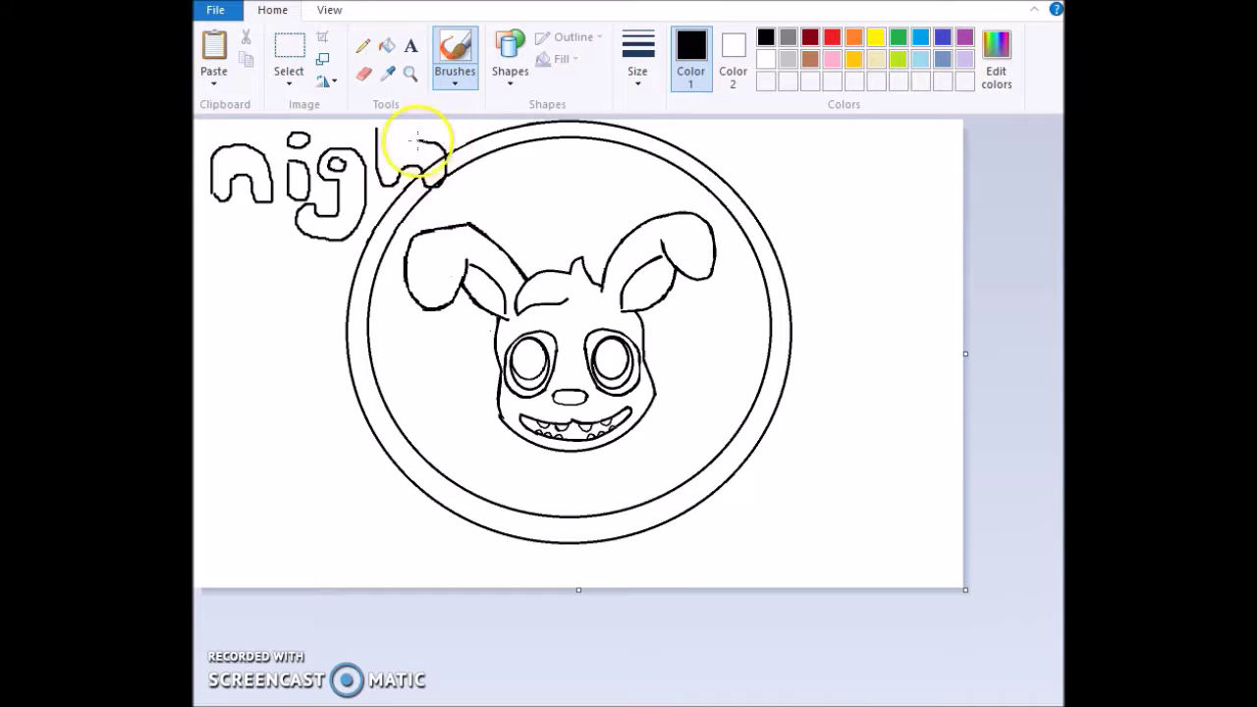
mouse_move(378, 134)
mouse_down()
mouse_move(398, 188)
mouse_move(414, 173)
mouse_move(426, 191)
mouse_move(437, 163)
mouse_move(379, 134)
mouse_up()
mouse_move(458, 187)
mouse_down()
mouse_move(493, 200)
mouse_move(495, 179)
mouse_move(483, 155)
mouse_move(517, 137)
mouse_move(517, 160)
mouse_move(549, 147)
mouse_move(563, 162)
mouse_move(541, 194)
mouse_move(585, 169)
mouse_up()
Step: Erase the ring lines that run through the "h", the "t" and the apostrophe of "night's"
click(363, 73)
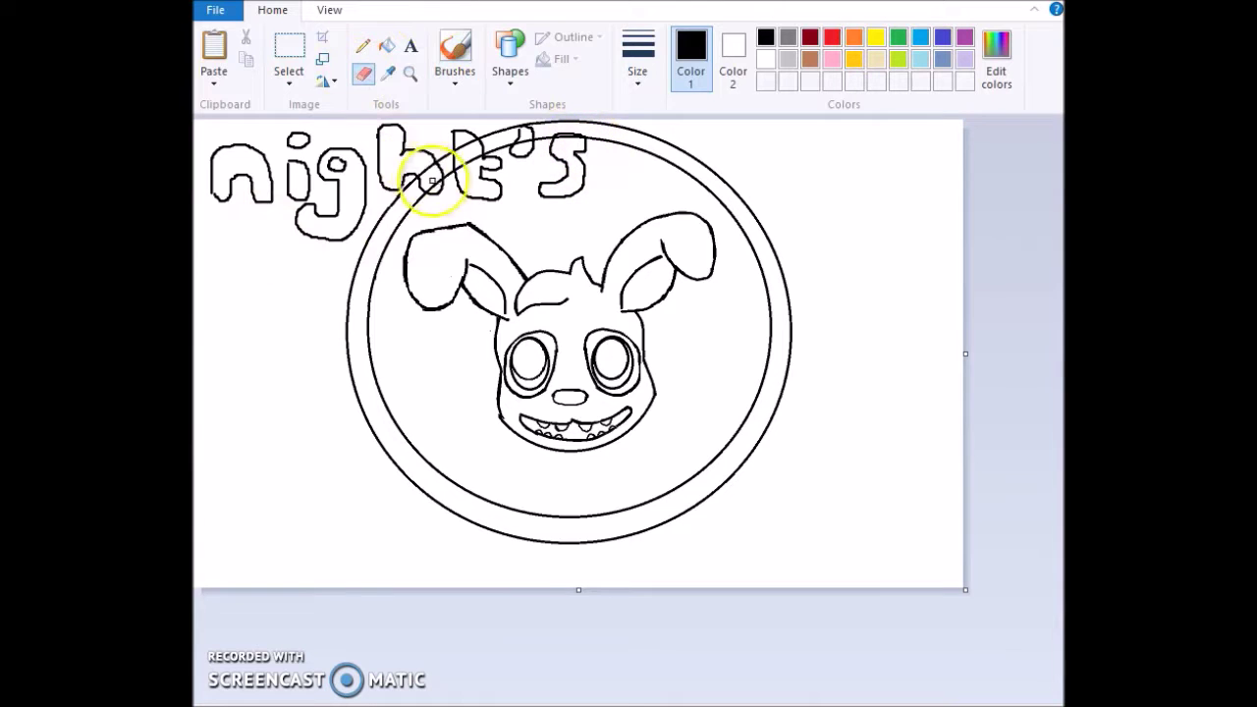
mouse_move(428, 168)
mouse_down()
mouse_move(439, 184)
mouse_move(474, 165)
mouse_up()
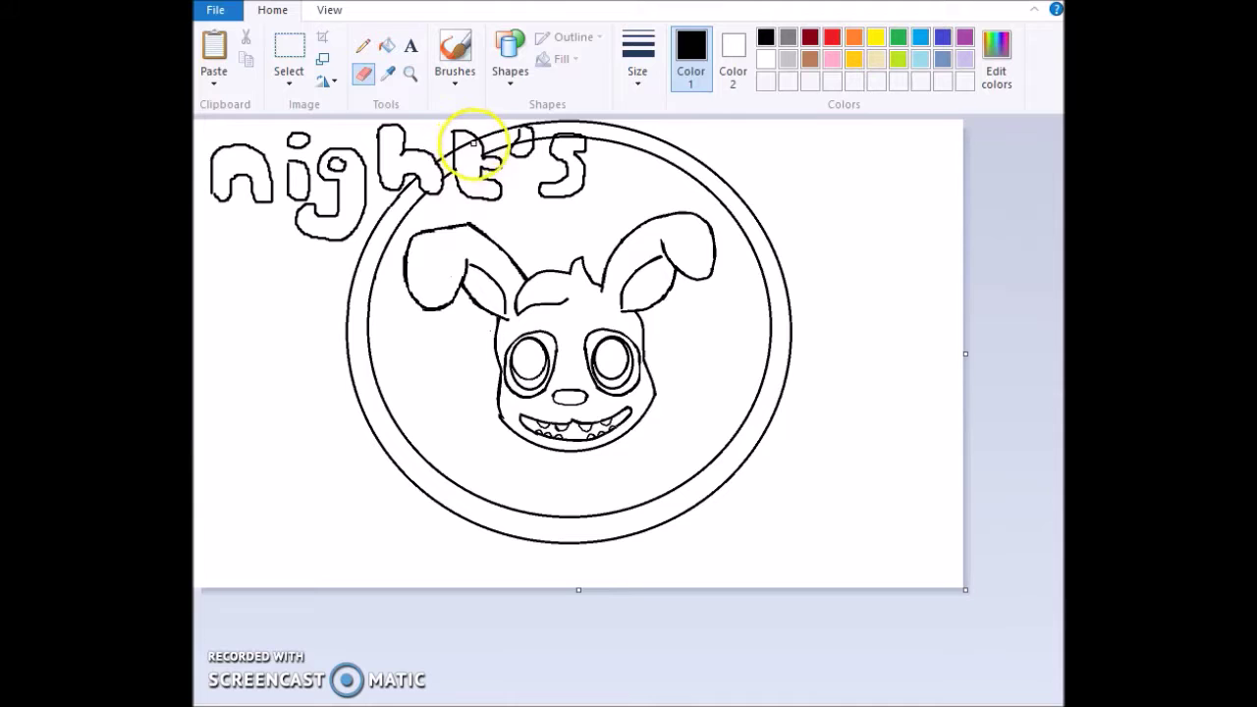
mouse_move(458, 147)
mouse_down()
mouse_move(457, 177)
mouse_move(490, 172)
mouse_move(526, 143)
mouse_up()
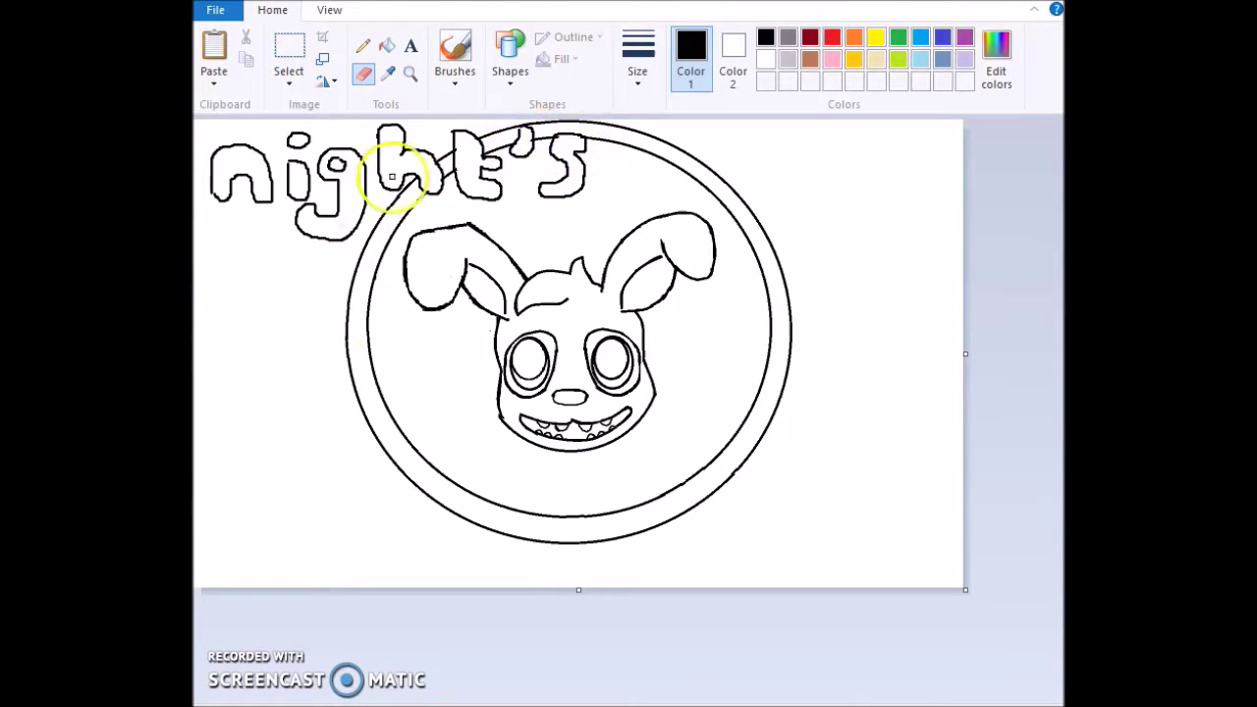
Step: Hand-draw the outlined words "at" beside "night's" and "the" below it, and erase the ring lines running through their letters
click(454, 47)
mouse_move(694, 132)
mouse_down()
mouse_move(719, 191)
mouse_move(680, 197)
mouse_move(670, 179)
mouse_move(694, 165)
mouse_move(688, 140)
mouse_move(662, 146)
mouse_move(694, 187)
mouse_move(722, 188)
mouse_up()
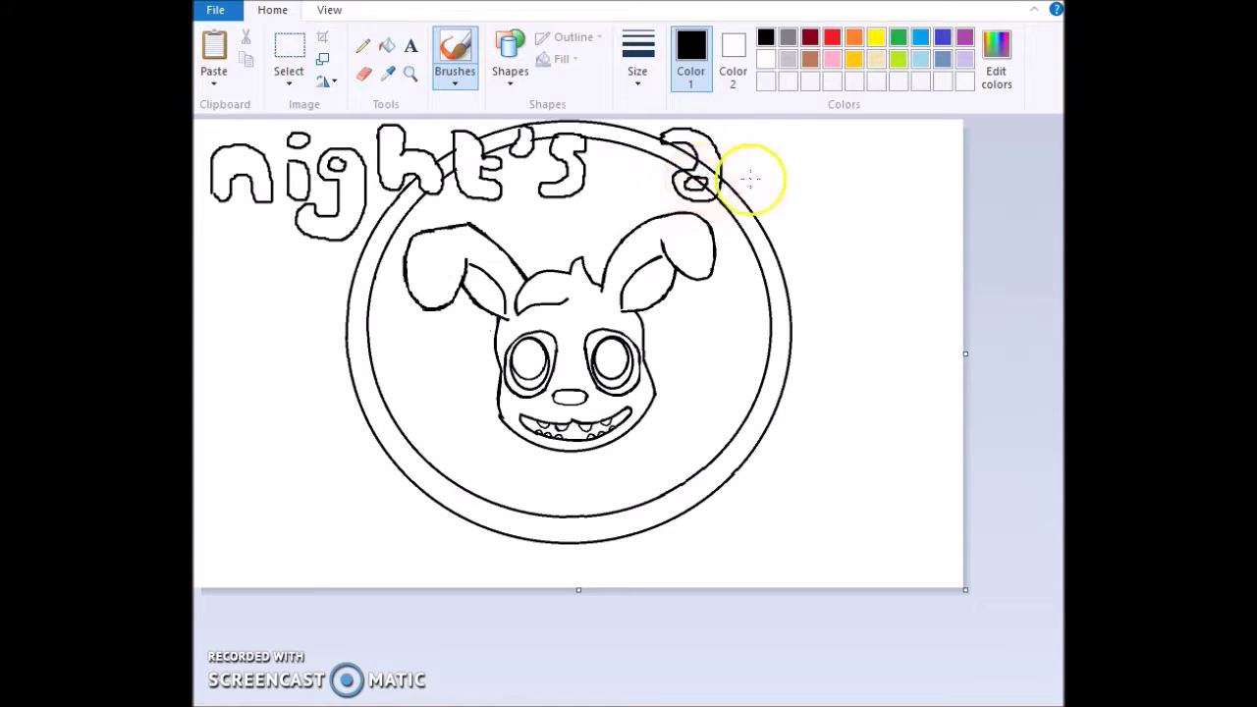
mouse_move(731, 135)
mouse_down()
mouse_move(744, 196)
mouse_move(757, 181)
mouse_up()
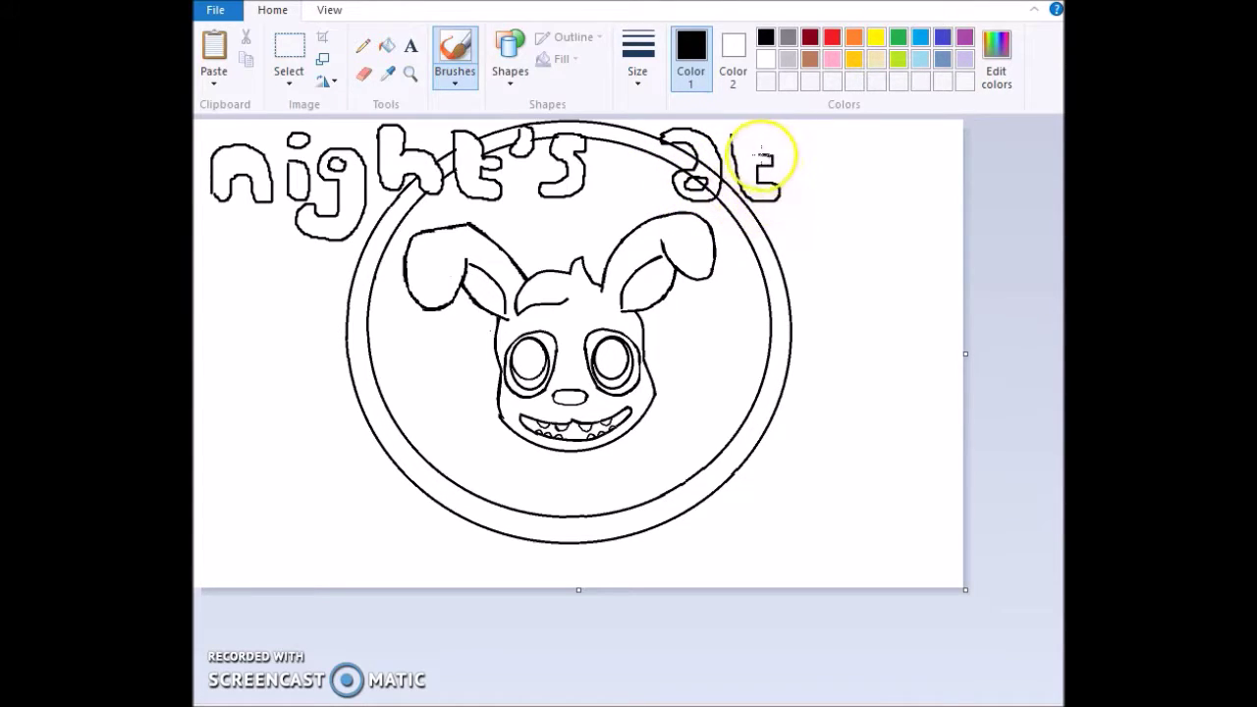
mouse_move(218, 286)
mouse_down()
mouse_move(256, 281)
mouse_move(236, 266)
mouse_move(250, 260)
mouse_move(226, 221)
mouse_up()
mouse_move(275, 254)
mouse_down()
mouse_move(267, 284)
mouse_move(280, 297)
mouse_move(293, 279)
mouse_move(312, 283)
mouse_move(322, 303)
mouse_move(331, 270)
mouse_move(290, 255)
mouse_move(289, 226)
mouse_move(263, 225)
mouse_move(337, 228)
mouse_up()
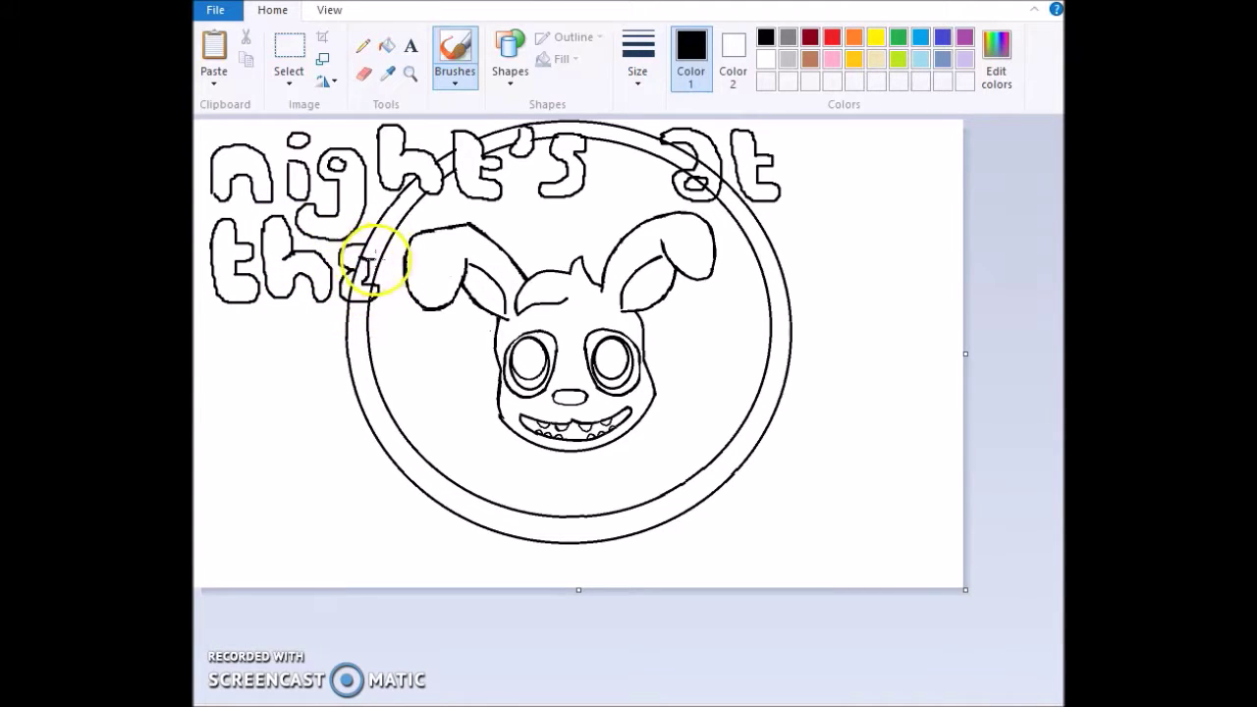
click(363, 73)
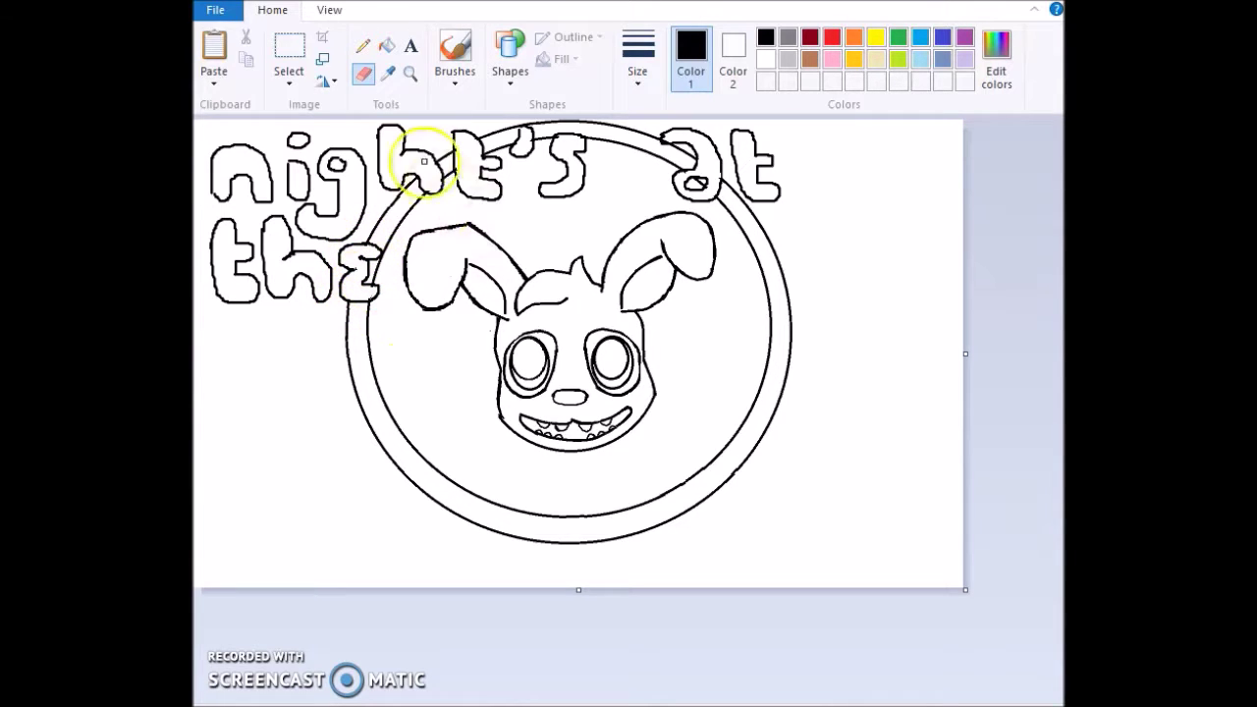
Step: Hand-draw the outlined word "fnaf" across the ring's right side below "at" and erase the ring lines inside its first letter
click(455, 57)
mouse_move(782, 211)
mouse_down()
mouse_move(771, 267)
mouse_move(756, 295)
mouse_move(748, 279)
mouse_move(801, 239)
mouse_move(786, 233)
mouse_move(787, 294)
mouse_move(743, 311)
mouse_move(730, 278)
mouse_move(756, 252)
mouse_move(788, 253)
mouse_move(805, 273)
mouse_move(822, 248)
mouse_move(815, 273)
mouse_move(808, 263)
mouse_move(812, 290)
mouse_move(813, 261)
mouse_move(846, 265)
mouse_move(850, 294)
mouse_up()
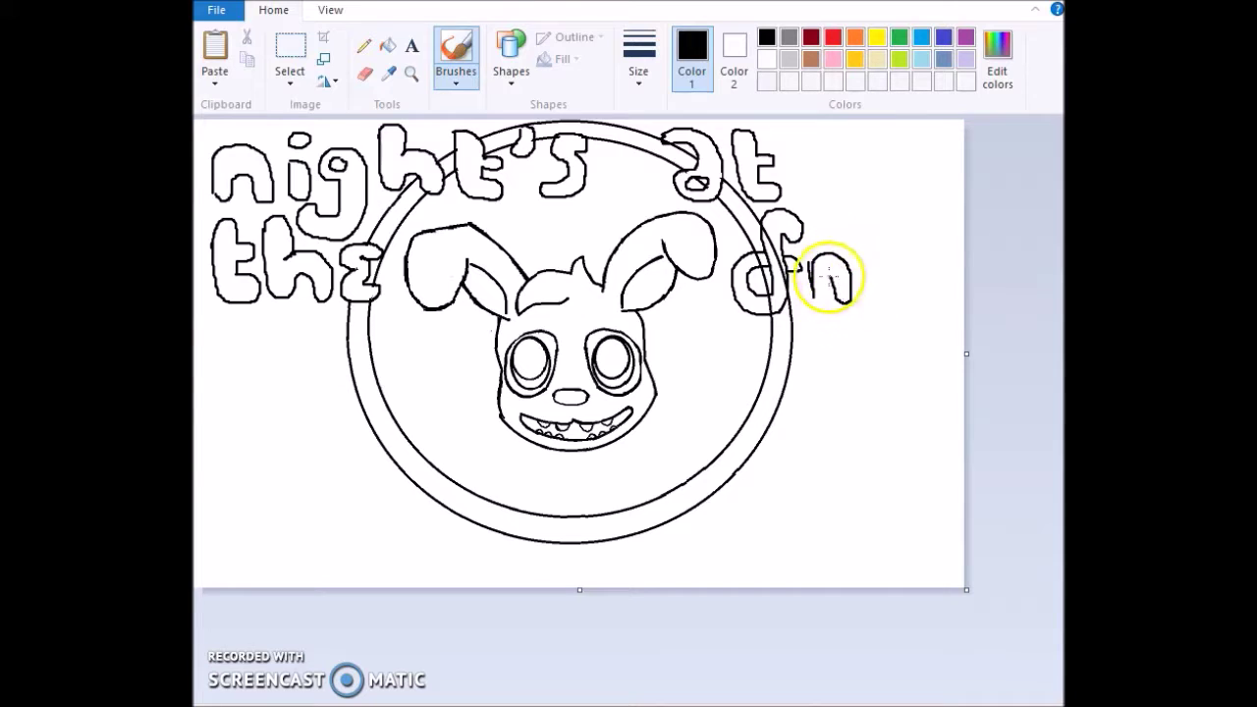
mouse_move(861, 250)
mouse_down()
mouse_move(898, 272)
mouse_move(887, 299)
mouse_move(869, 294)
mouse_move(861, 250)
mouse_up()
mouse_move(934, 237)
mouse_down()
mouse_move(909, 258)
mouse_move(929, 305)
mouse_up()
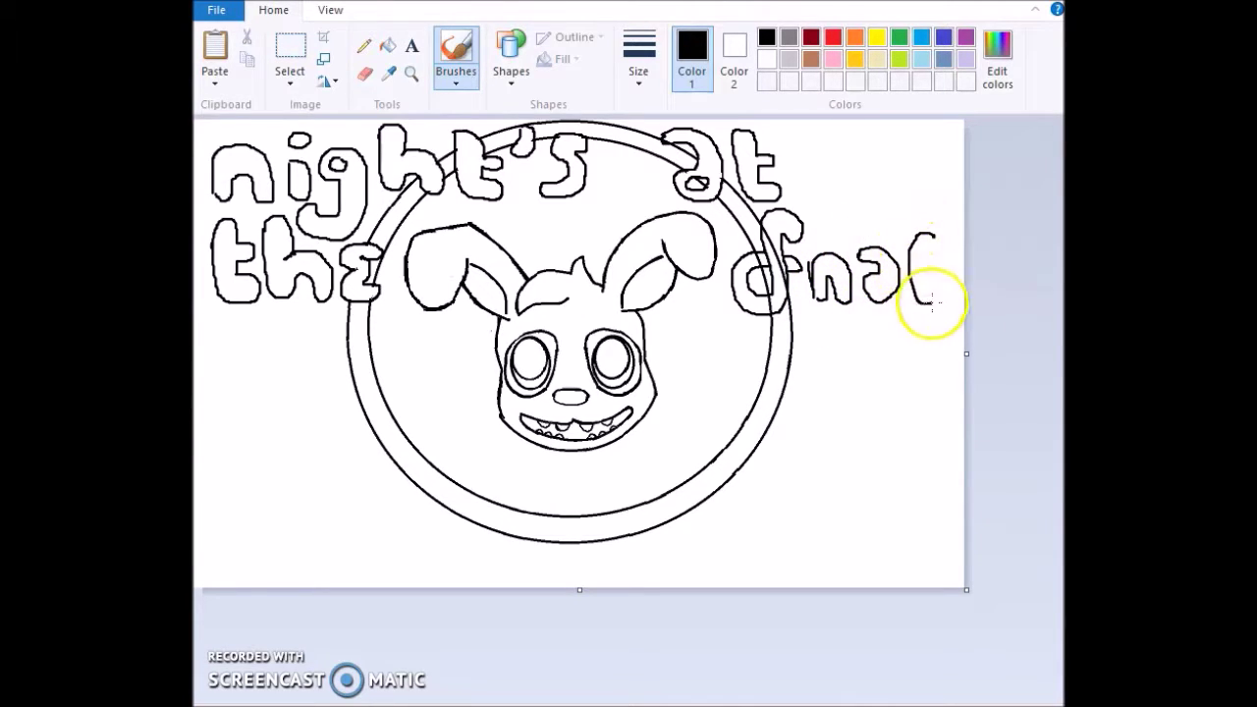
click(364, 73)
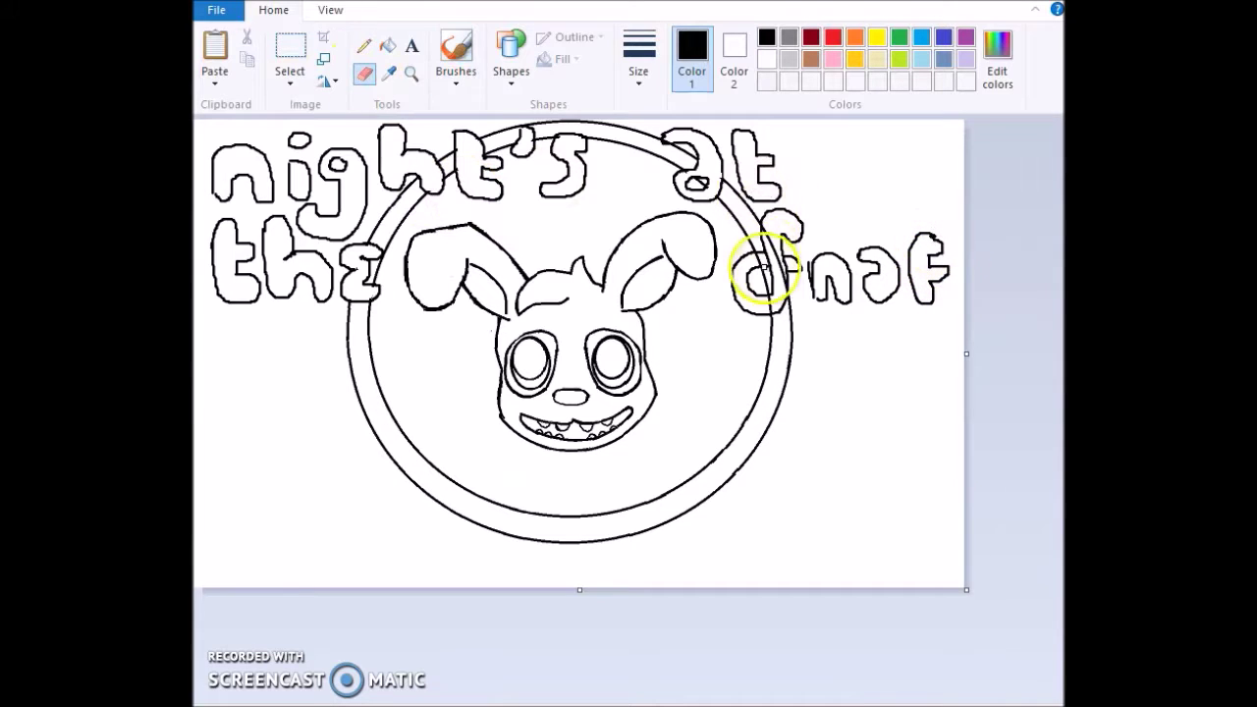
drag(778, 267, 765, 228)
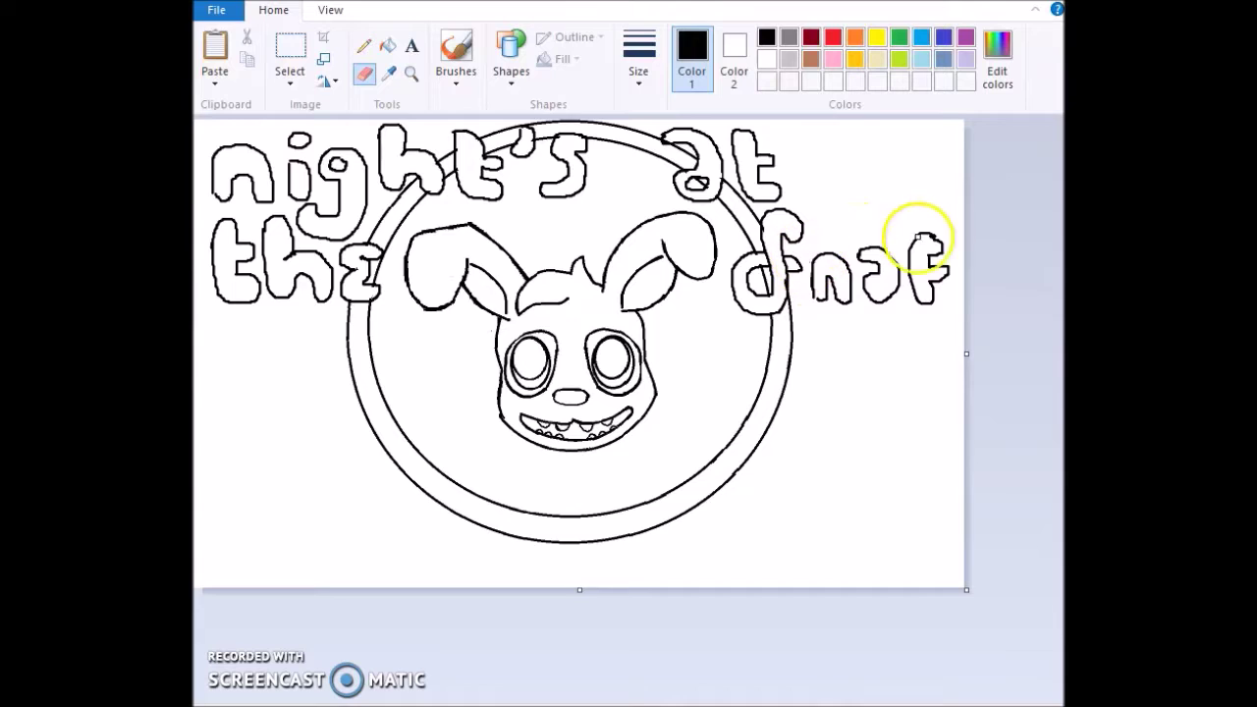
Step: Hand-draw the outlined letters "Piz" in the canvas's lower-left area and erase the ring lines inside the "z"
click(456, 47)
mouse_move(226, 510)
mouse_down()
mouse_move(213, 460)
mouse_move(226, 516)
mouse_move(243, 526)
mouse_move(263, 458)
mouse_move(295, 438)
mouse_move(285, 410)
mouse_move(230, 405)
mouse_move(215, 420)
mouse_move(251, 427)
mouse_move(280, 441)
mouse_up()
mouse_move(292, 502)
mouse_down()
mouse_move(311, 494)
mouse_move(308, 453)
mouse_move(330, 448)
mouse_move(384, 477)
mouse_move(344, 519)
mouse_move(400, 520)
mouse_move(387, 435)
mouse_move(350, 441)
mouse_up()
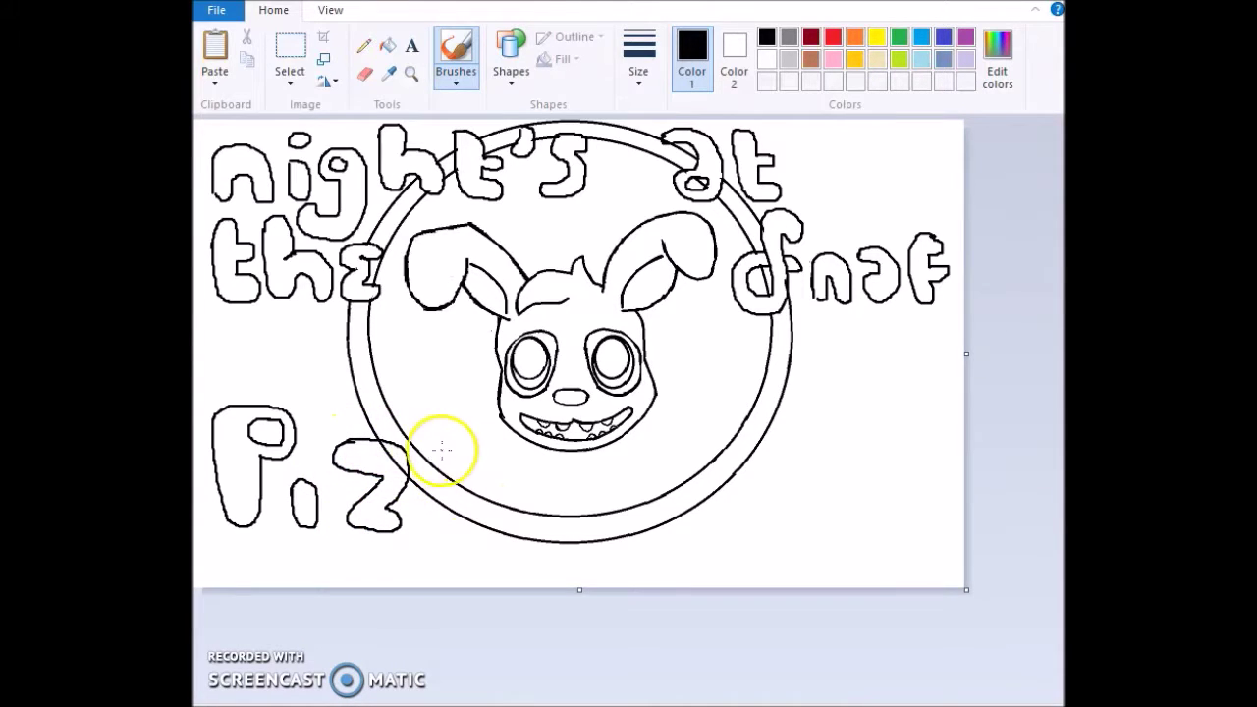
mouse_move(464, 486)
mouse_down()
mouse_move(454, 527)
mouse_move(482, 521)
mouse_move(488, 481)
mouse_up()
key(ctrl+z)
click(364, 72)
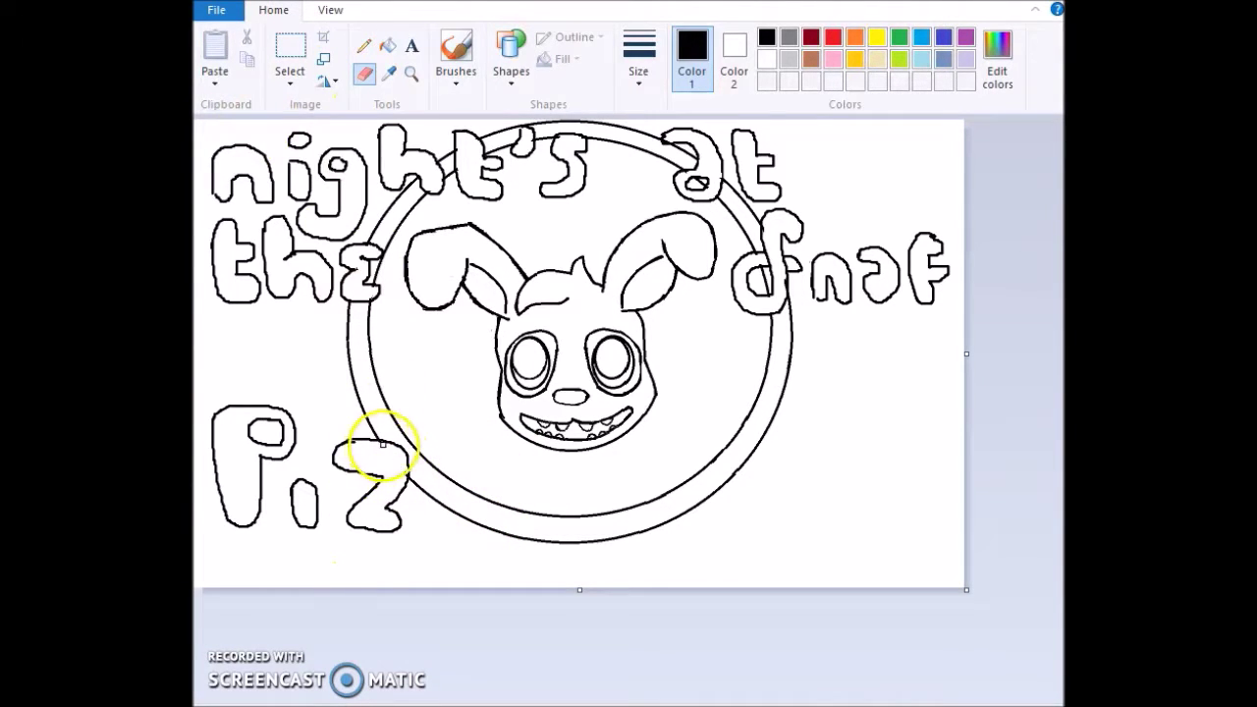
Step: Copy the "z", place the duplicate directly beside it and erase the ring lines running through the copy
click(289, 84)
click(324, 149)
mouse_move(334, 479)
mouse_down()
mouse_move(373, 533)
mouse_move(406, 502)
mouse_move(404, 459)
mouse_move(384, 439)
mouse_move(324, 446)
mouse_move(355, 479)
mouse_up()
right_click(359, 481)
click(413, 515)
click(216, 54)
drag(227, 150, 435, 462)
click(365, 73)
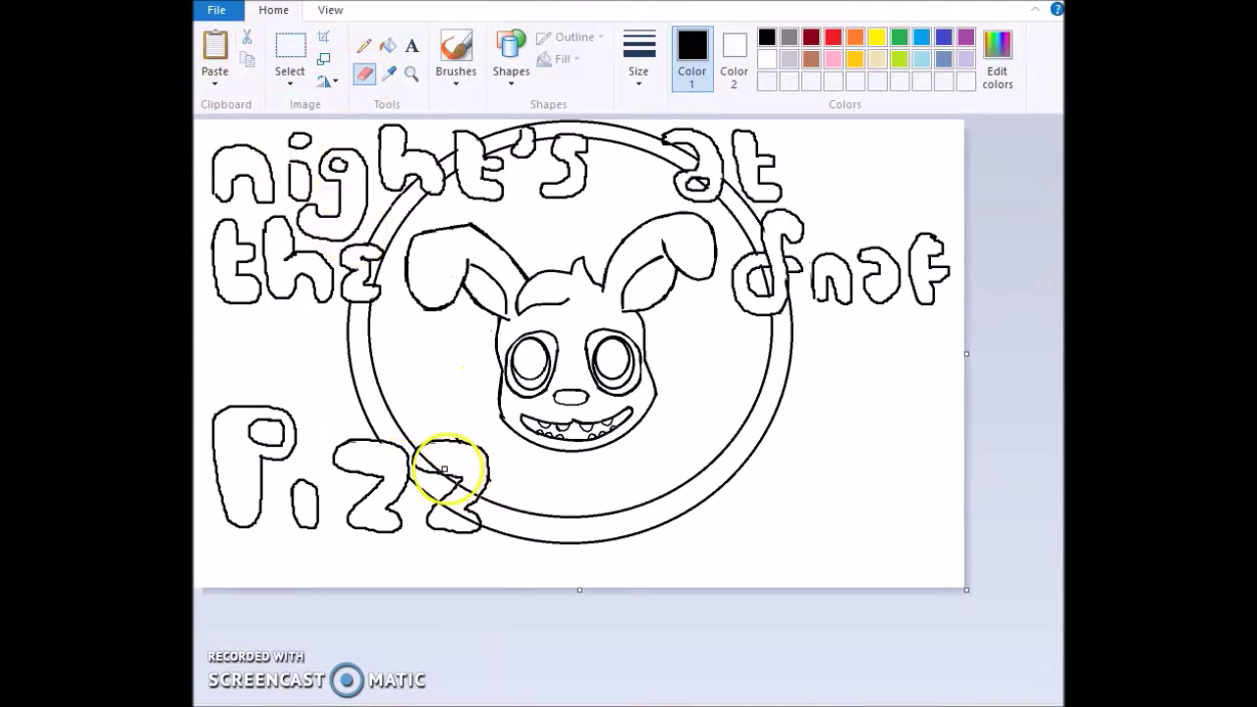
drag(419, 455, 464, 487)
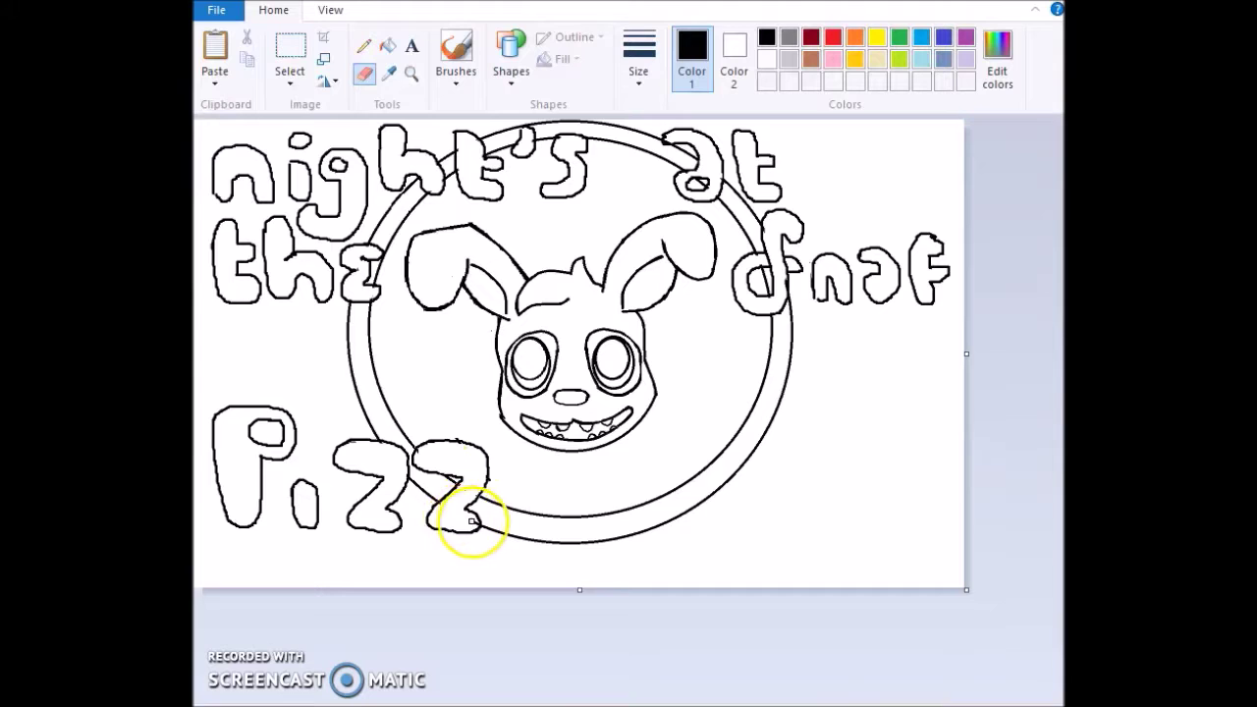
Step: Complete the "a" of "fnaf" and hand-draw the outlined letters "aria" to finish the word "Pizzaria"
click(456, 49)
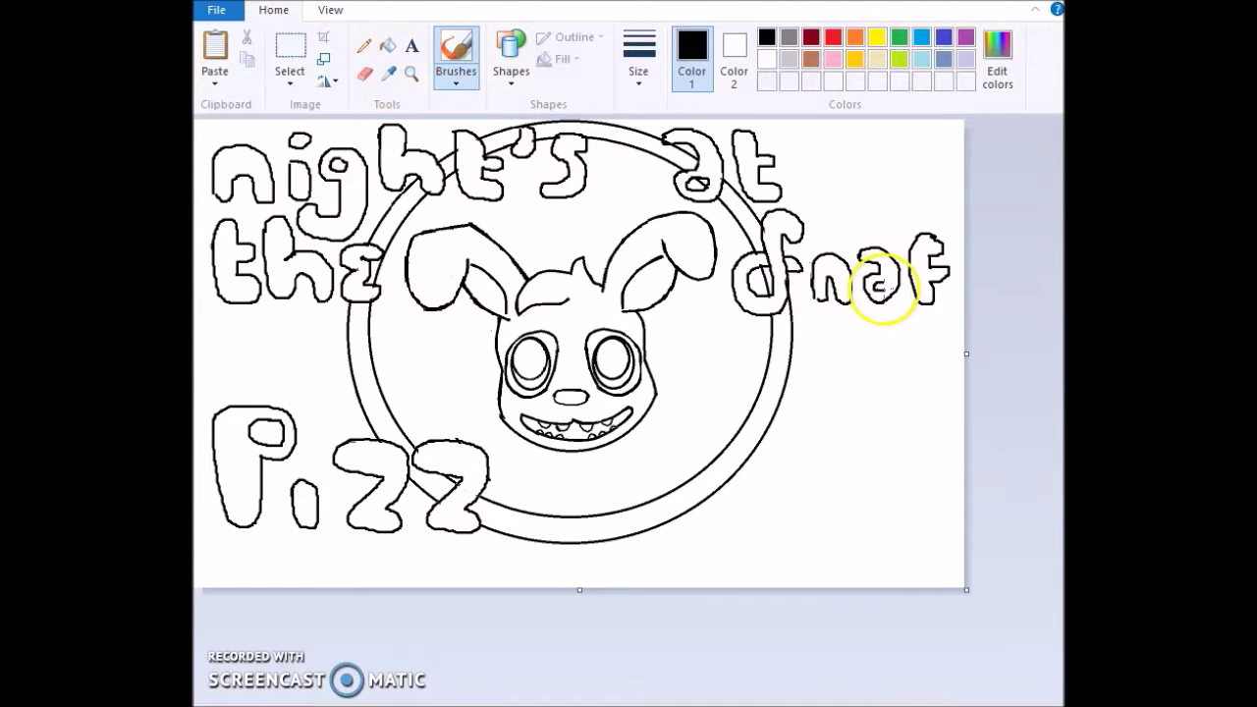
mouse_move(536, 486)
mouse_down()
mouse_move(500, 511)
mouse_move(496, 471)
mouse_move(467, 506)
mouse_up()
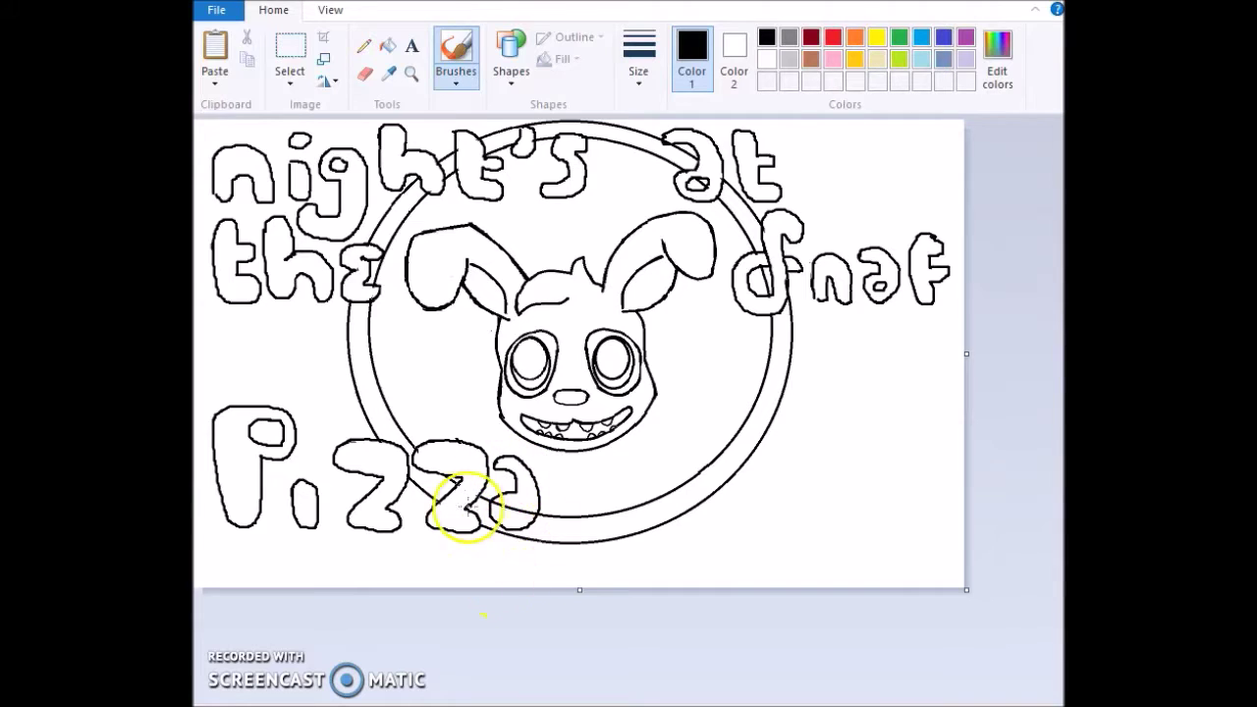
mouse_move(558, 523)
mouse_down()
mouse_move(586, 513)
mouse_move(598, 527)
mouse_move(606, 474)
mouse_up()
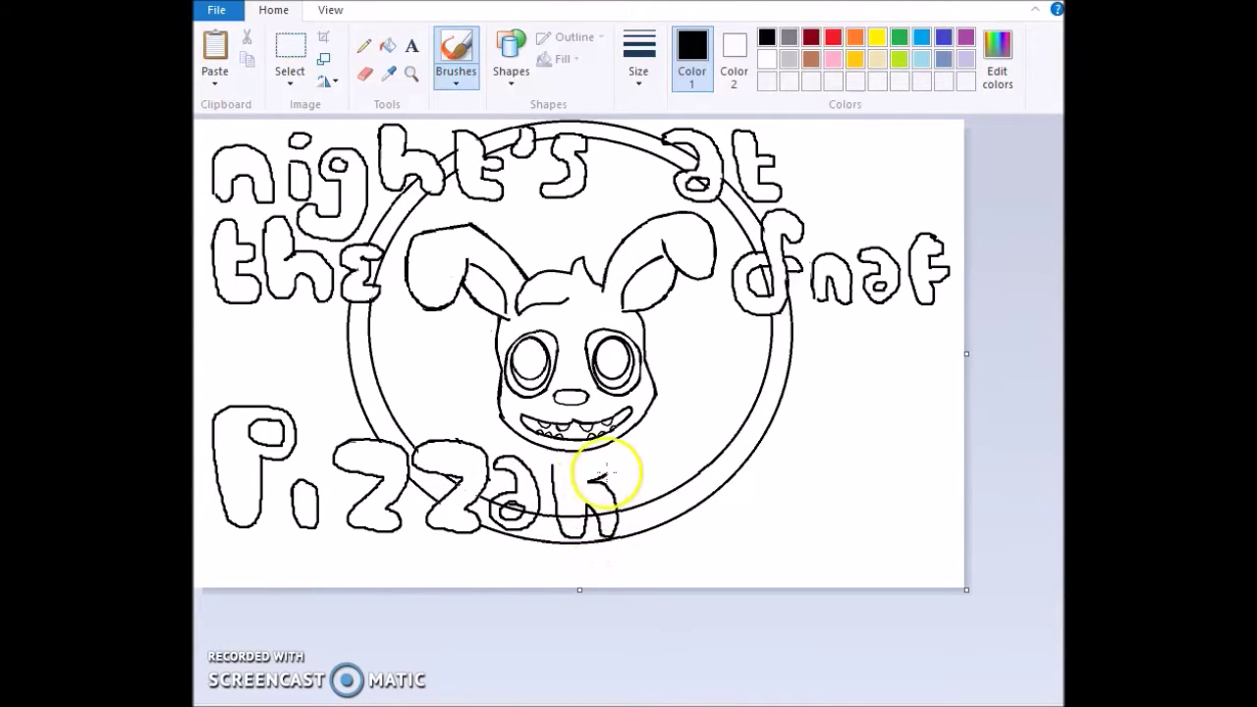
key(ctrl+z)
click(364, 73)
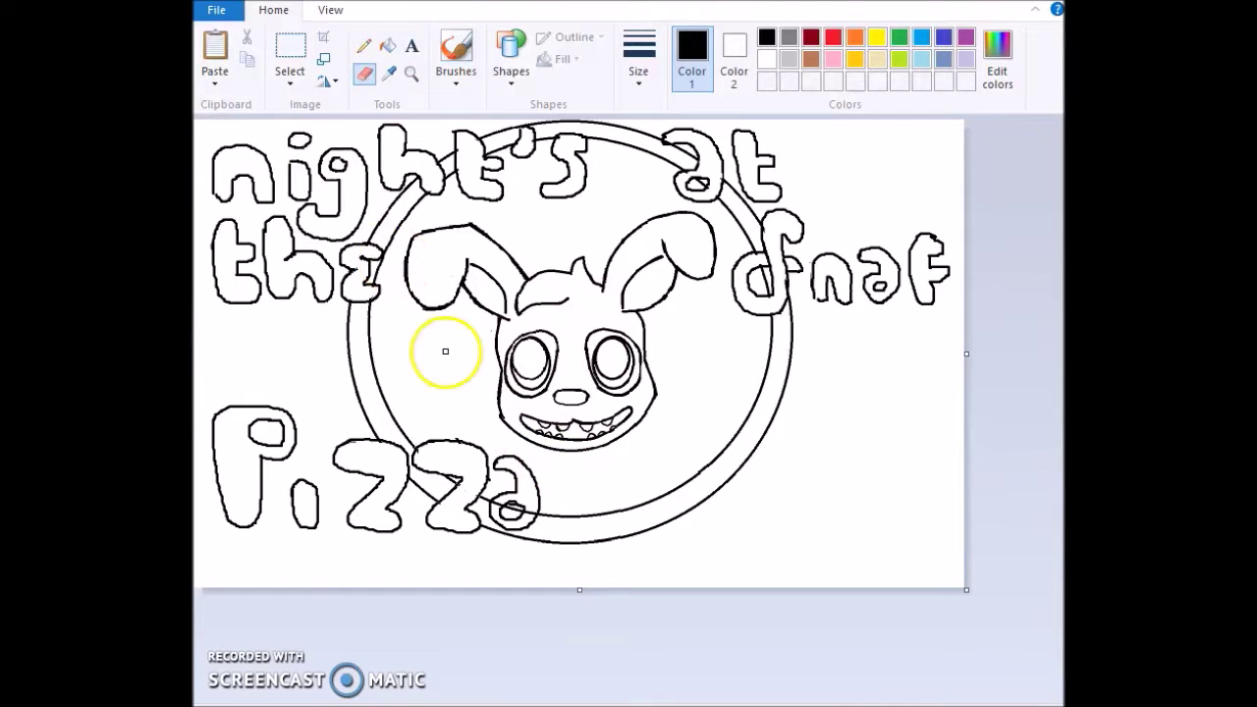
click(458, 41)
mouse_move(516, 503)
mouse_down()
mouse_move(569, 527)
mouse_move(598, 508)
mouse_move(574, 474)
mouse_move(653, 513)
mouse_move(628, 478)
mouse_move(674, 463)
mouse_move(720, 520)
mouse_move(674, 518)
mouse_move(690, 497)
mouse_move(702, 546)
mouse_up()
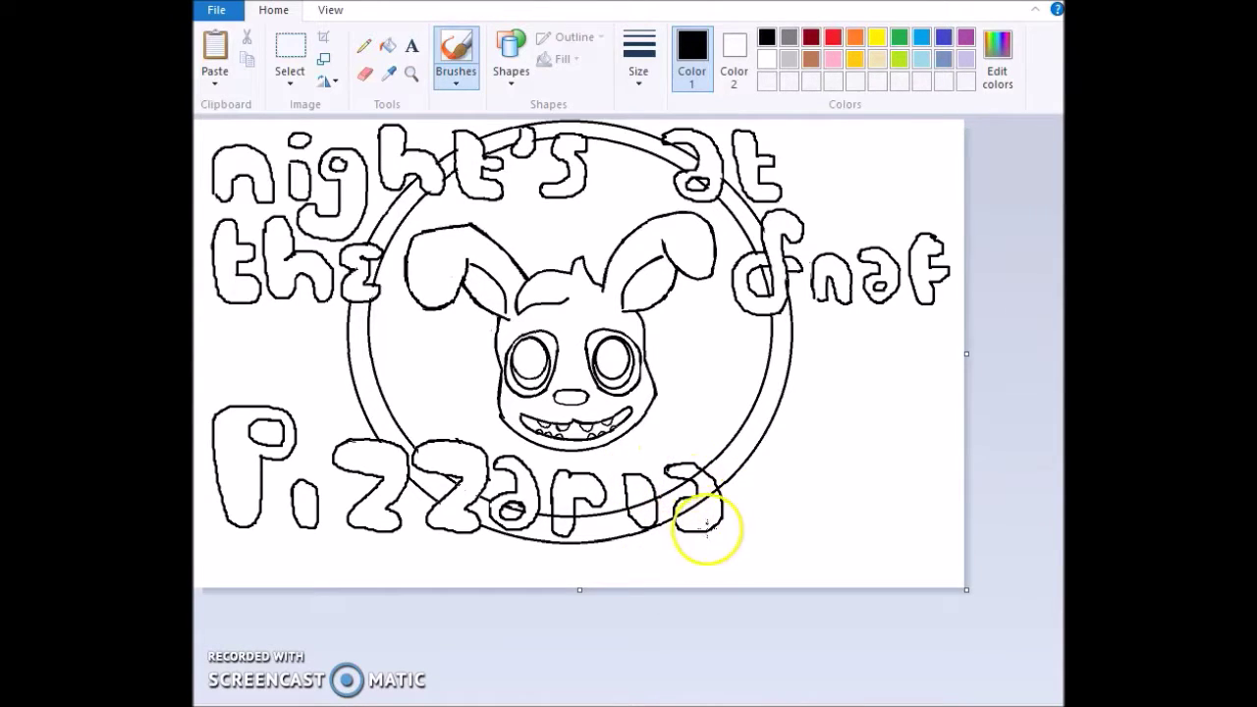
Step: Hand-draw three outlined exclamation marks with dots after "Pizzaria"
mouse_move(757, 443)
mouse_down()
mouse_move(752, 497)
mouse_move(776, 481)
mouse_move(765, 452)
mouse_move(764, 521)
mouse_up()
mouse_move(805, 449)
mouse_down()
mouse_move(823, 503)
mouse_move(839, 474)
mouse_move(809, 447)
mouse_up()
mouse_move(816, 519)
mouse_down()
mouse_move(838, 533)
mouse_move(818, 522)
mouse_up()
mouse_move(861, 448)
mouse_down()
mouse_move(862, 482)
mouse_move(889, 486)
mouse_move(863, 448)
mouse_up()
drag(878, 523, 885, 522)
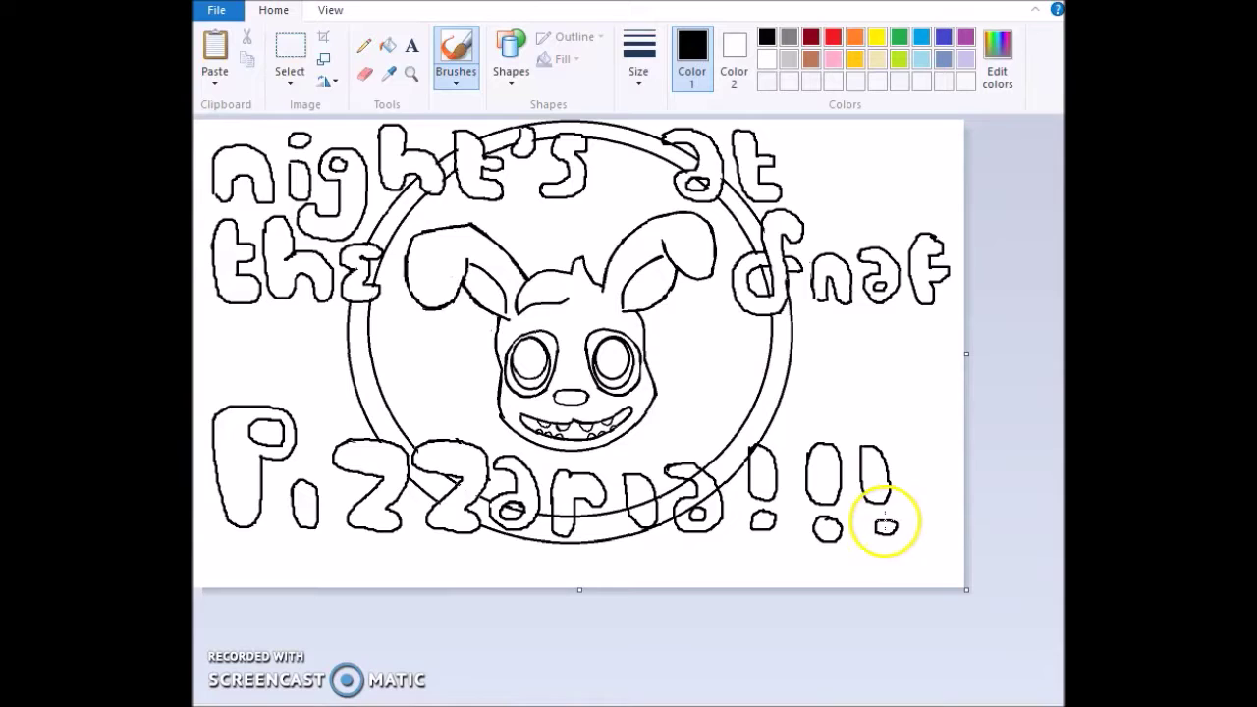
Step: Erase the ring lines that run through the letters "aria" of "Pizzaria" and the first exclamation mark
click(364, 75)
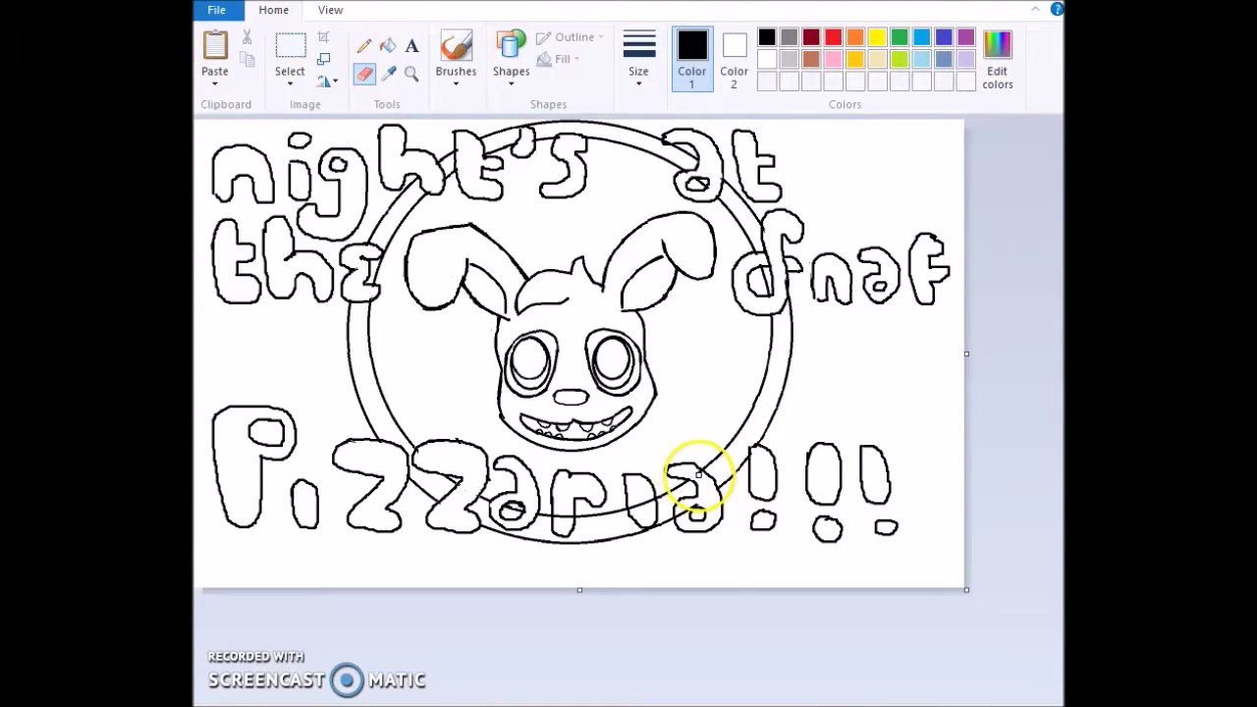
drag(678, 514, 633, 512)
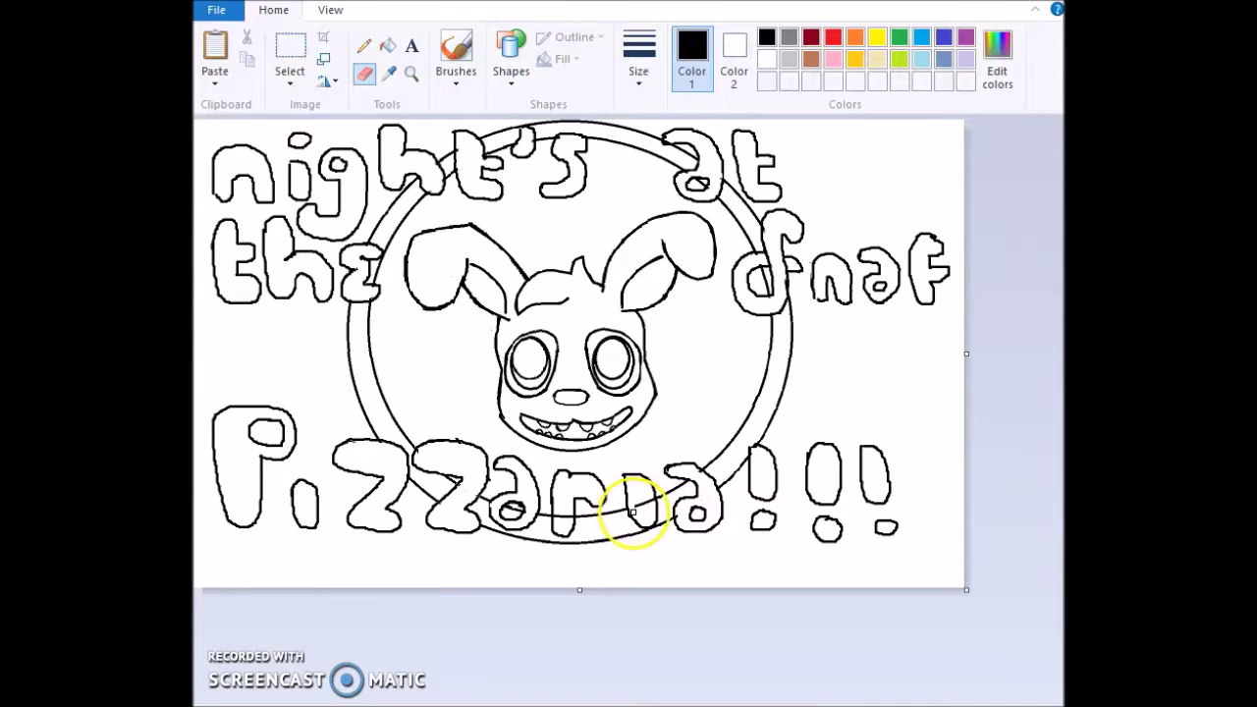
mouse_move(676, 472)
mouse_down()
mouse_move(582, 513)
mouse_move(359, 454)
mouse_move(373, 442)
mouse_up()
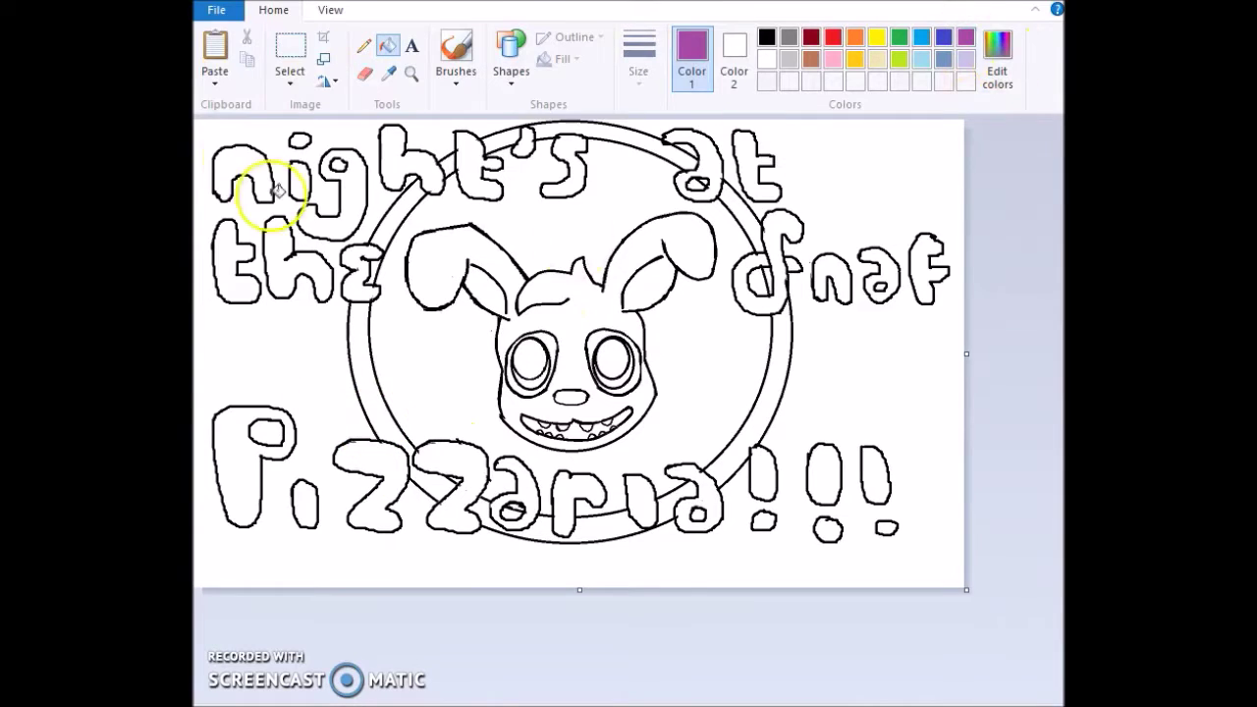
Step: Fill every letter of "night's at", including the apostrophe, with purple
click(231, 177)
click(304, 191)
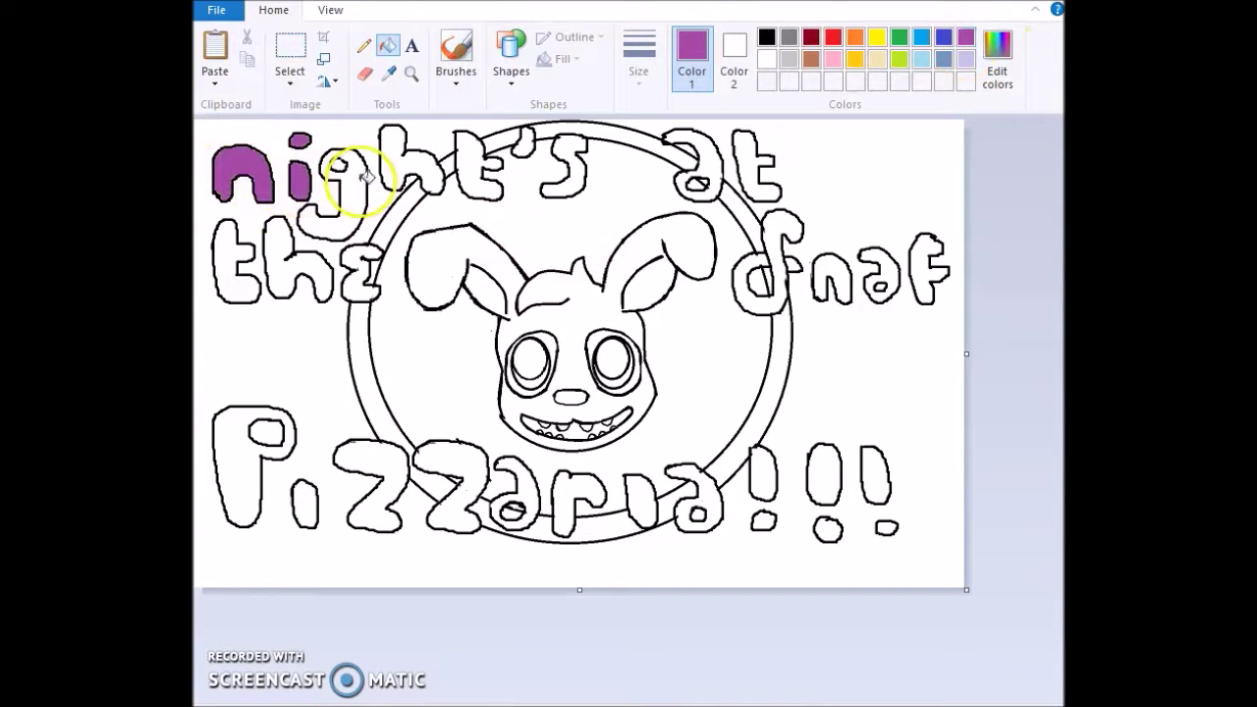
click(329, 221)
click(392, 157)
click(476, 186)
click(529, 145)
click(565, 172)
click(692, 165)
click(751, 167)
Step: Fill all the letters of "the" and "fnaf" with purple
click(756, 257)
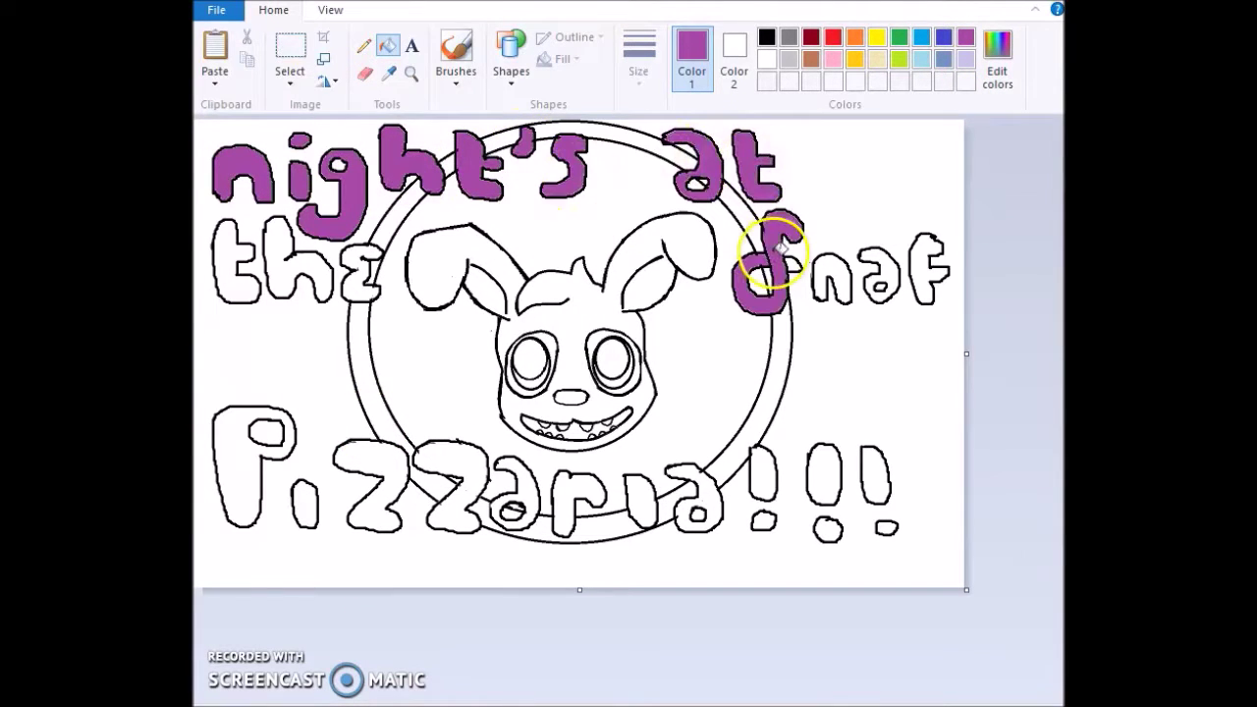
click(241, 260)
click(304, 272)
click(358, 280)
click(820, 283)
click(884, 280)
click(928, 270)
Step: Fill all the letters of "Pizzaria" and its three exclamation marks with purple
click(240, 462)
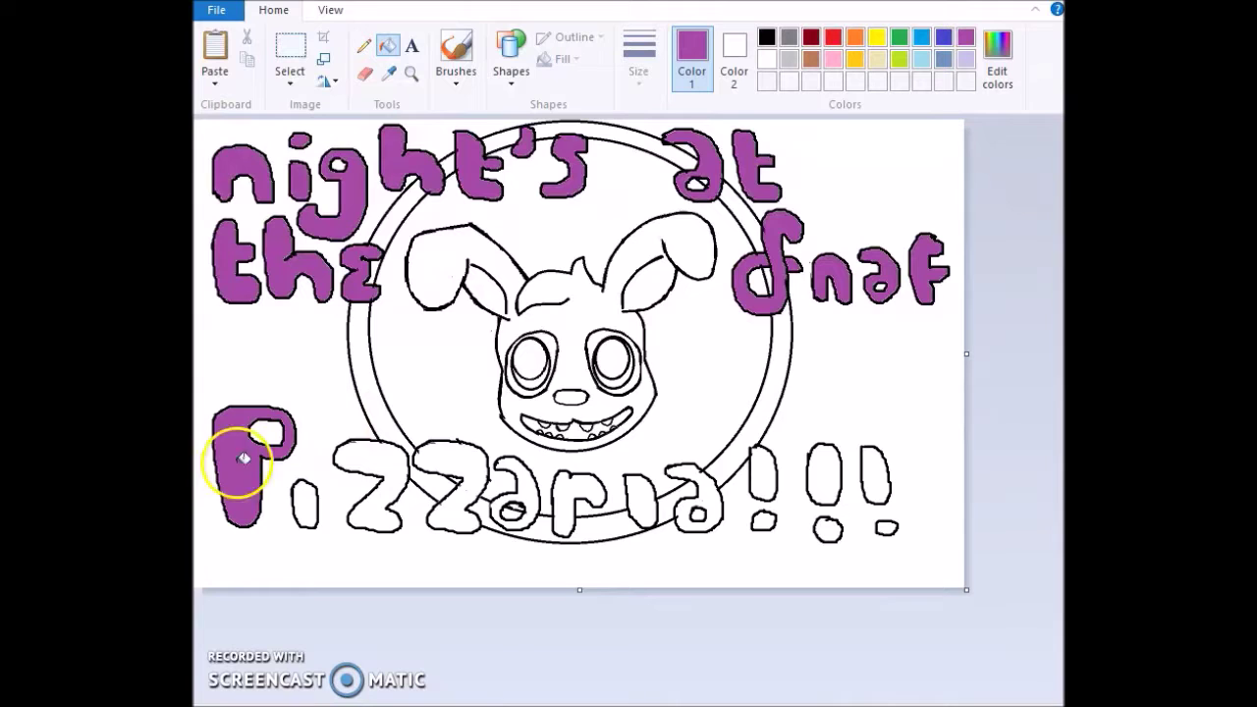
click(304, 506)
click(371, 486)
click(451, 486)
click(528, 474)
click(575, 503)
key(ctrl+z)
click(565, 491)
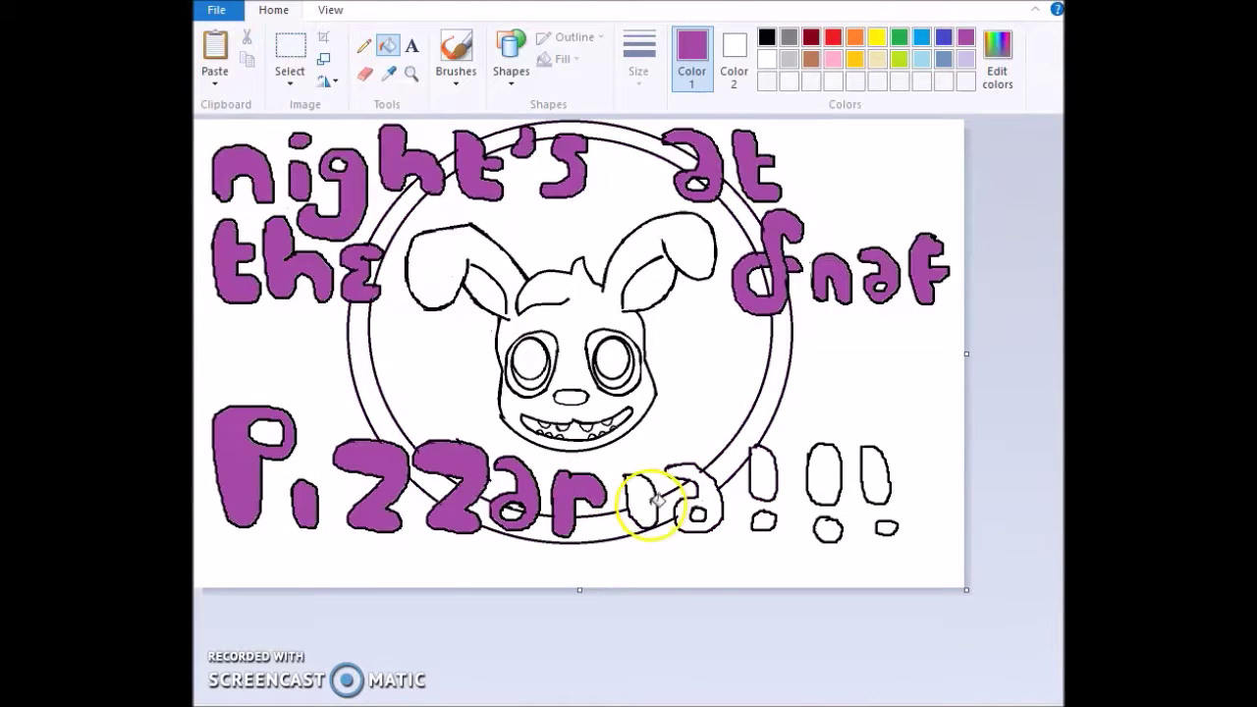
click(644, 503)
click(704, 496)
click(766, 478)
click(764, 522)
click(826, 481)
click(828, 530)
click(874, 473)
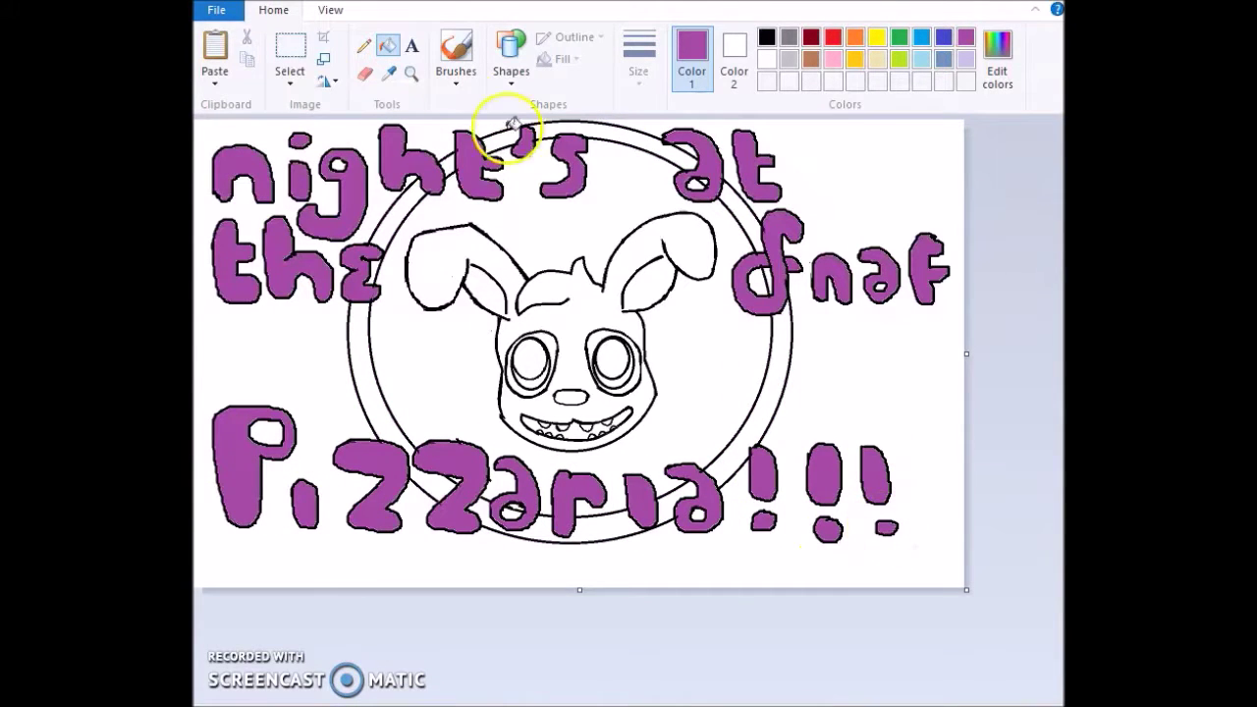
Step: Fill the background outside the ring with light pink
click(832, 59)
click(319, 383)
click(261, 432)
click(339, 167)
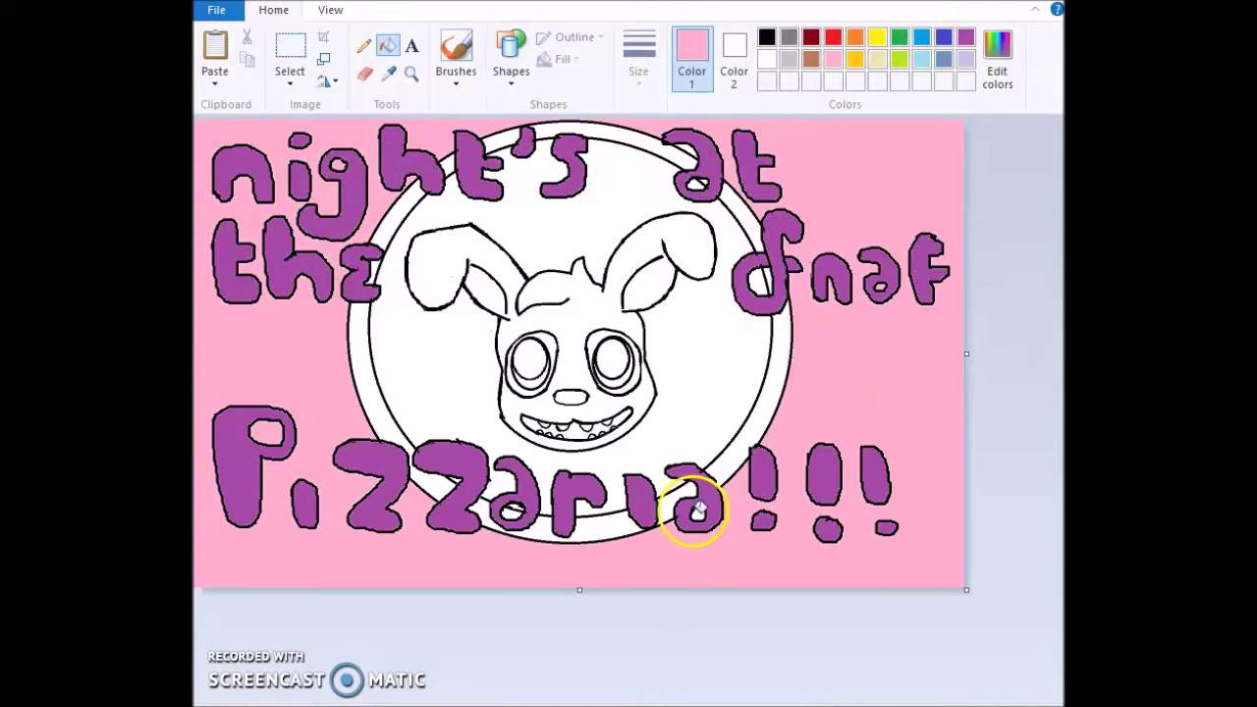
Step: Fill all the ring segments between the title letters with yellow
click(877, 38)
click(359, 353)
click(481, 525)
click(738, 460)
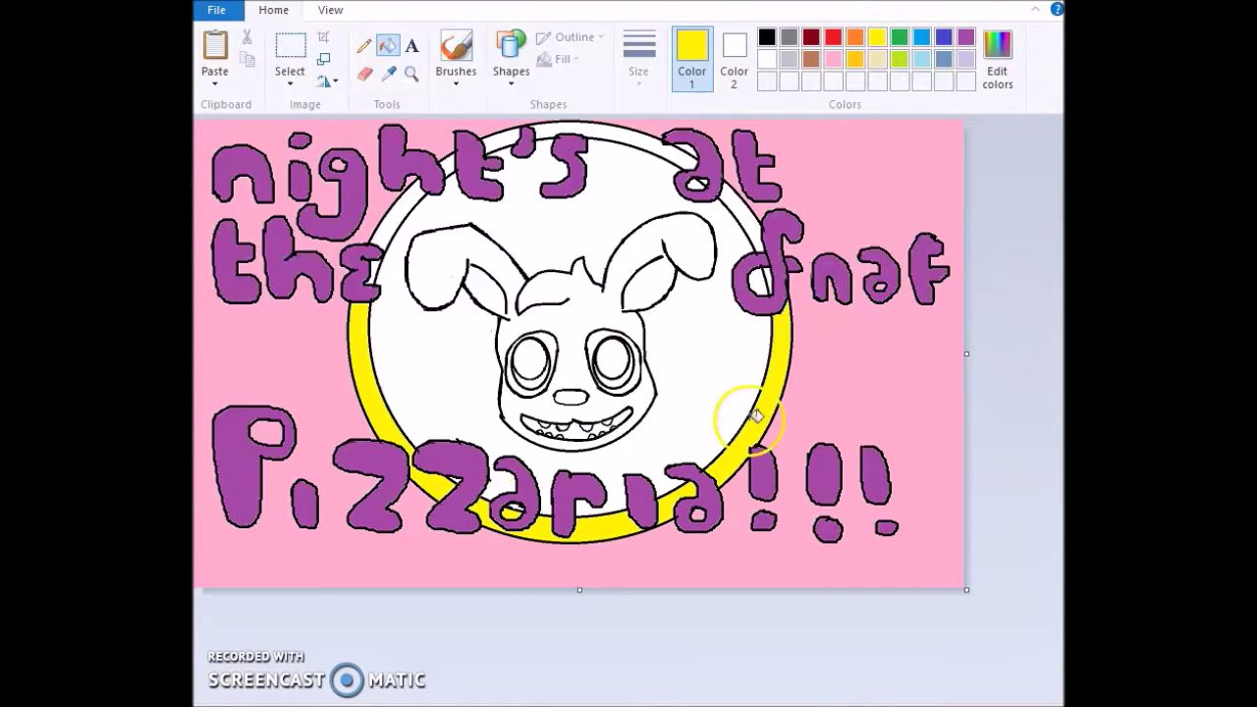
click(752, 236)
click(696, 180)
click(677, 162)
click(490, 137)
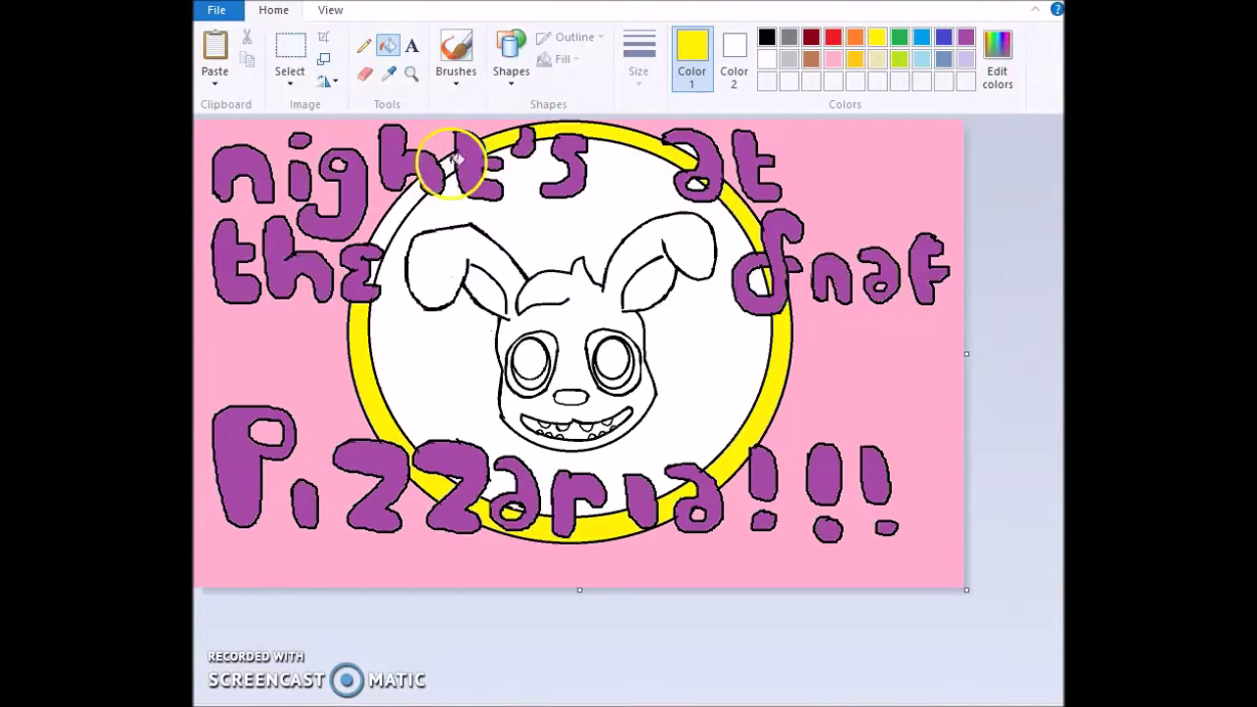
click(452, 164)
click(400, 209)
click(377, 265)
Step: Fill the rabbit's eye sockets with dark gray and its nose with black
click(833, 59)
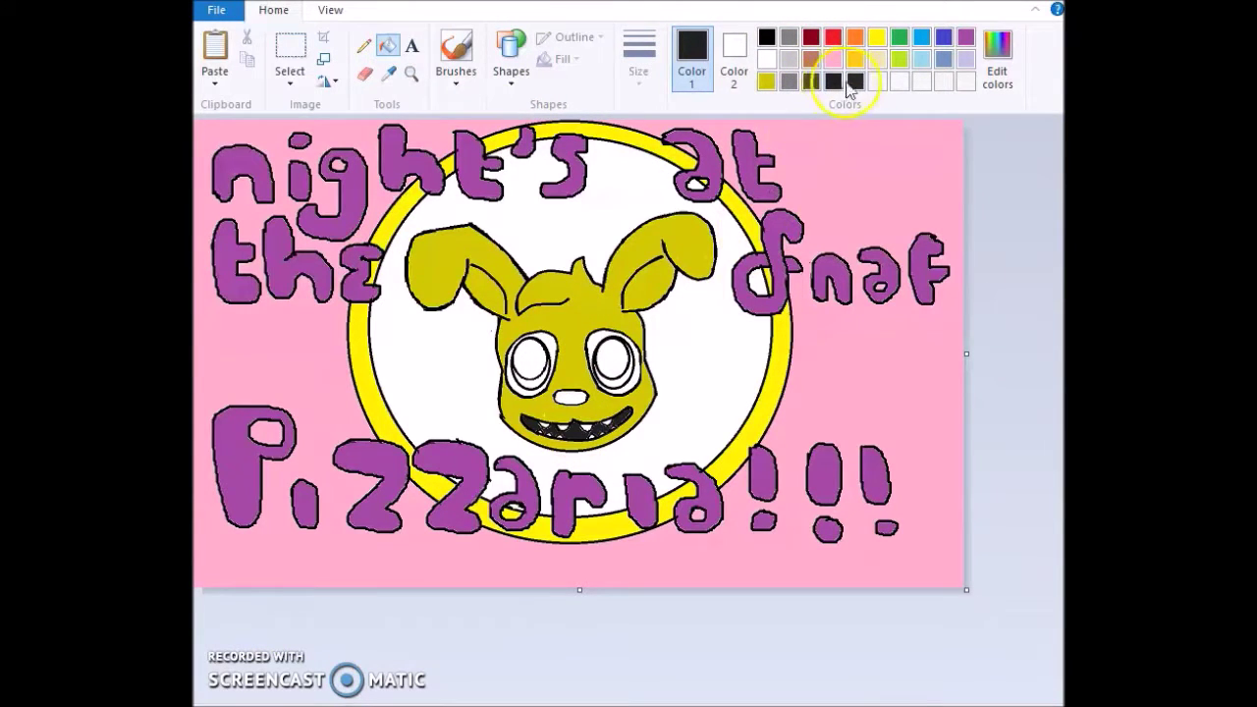
click(600, 345)
click(553, 336)
click(569, 397)
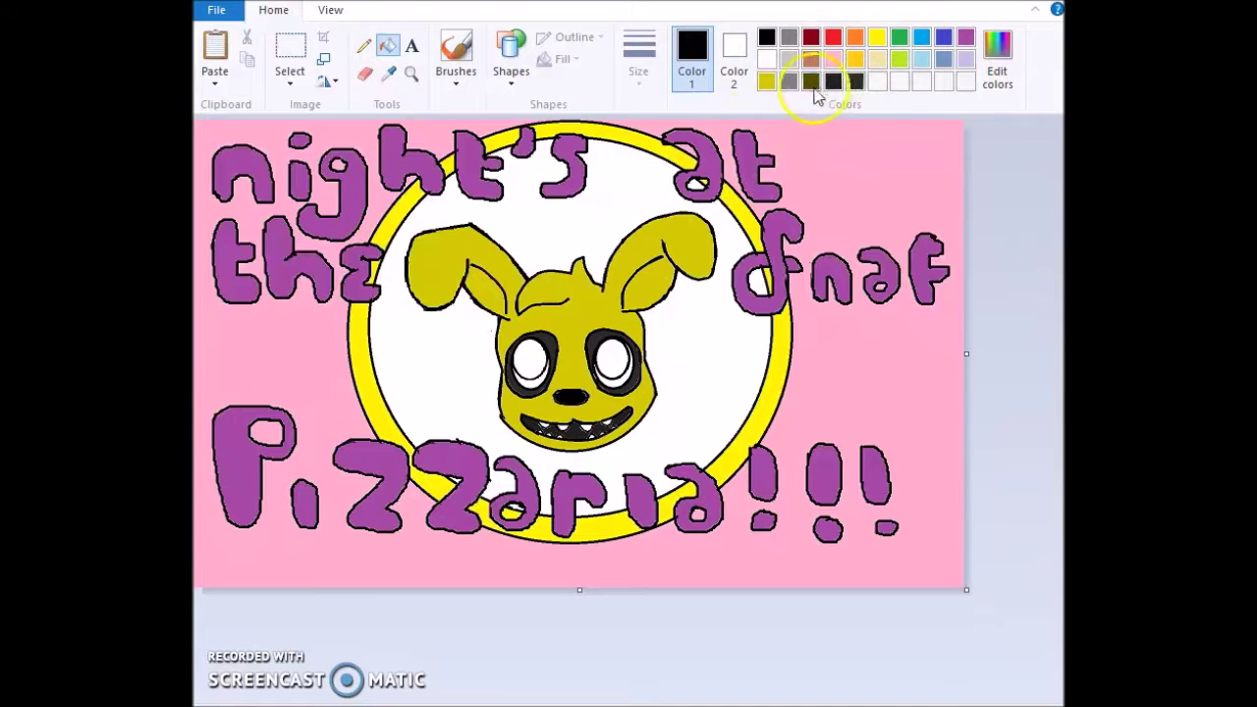
Step: Fill the inner ovals of both rabbit eyes with medium gray
click(789, 38)
click(612, 358)
click(530, 359)
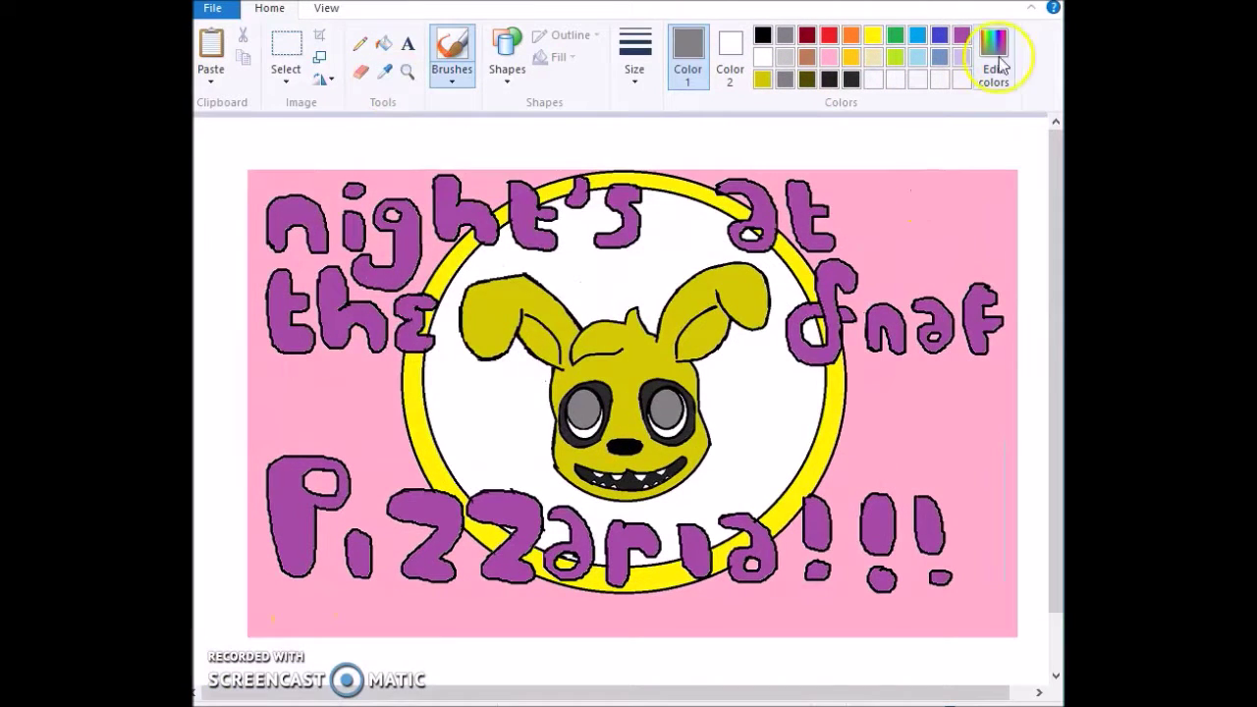
Step: Add a lighter custom gray and draw a horizontal dividing line in it across each gray eye oval
click(996, 58)
key(Return)
click(499, 50)
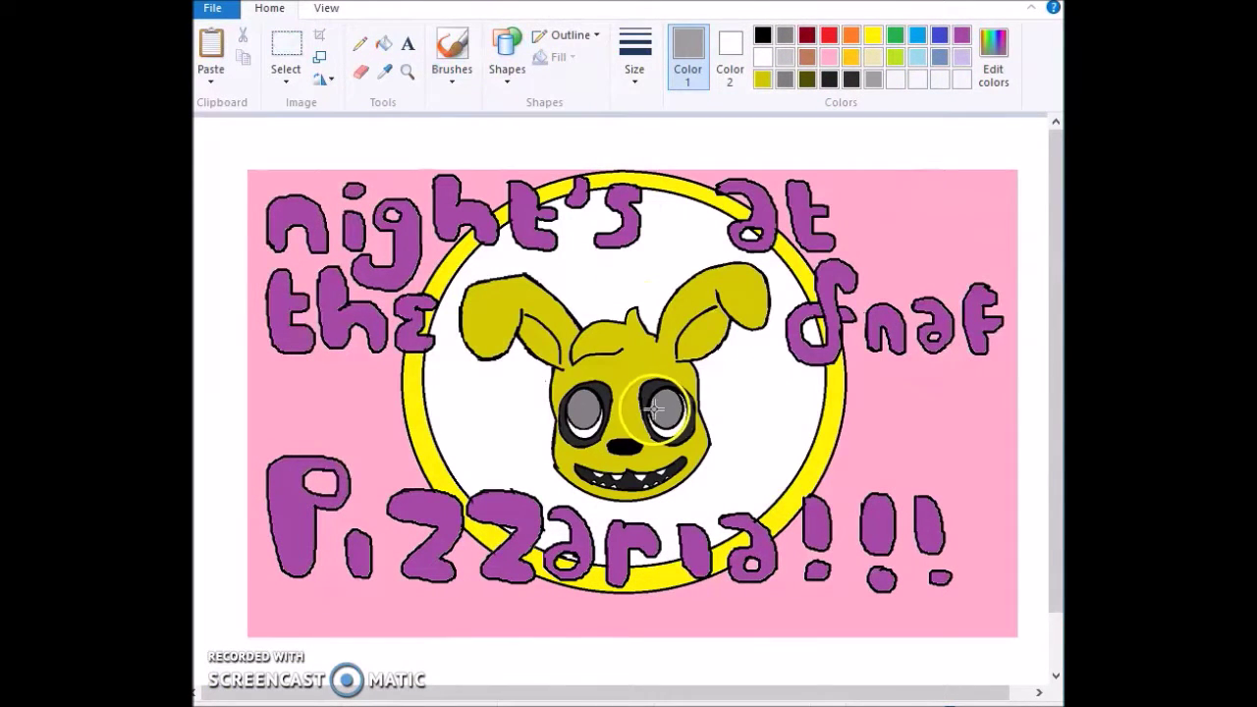
click(299, 48)
click(507, 61)
click(521, 104)
drag(571, 407, 589, 407)
click(454, 61)
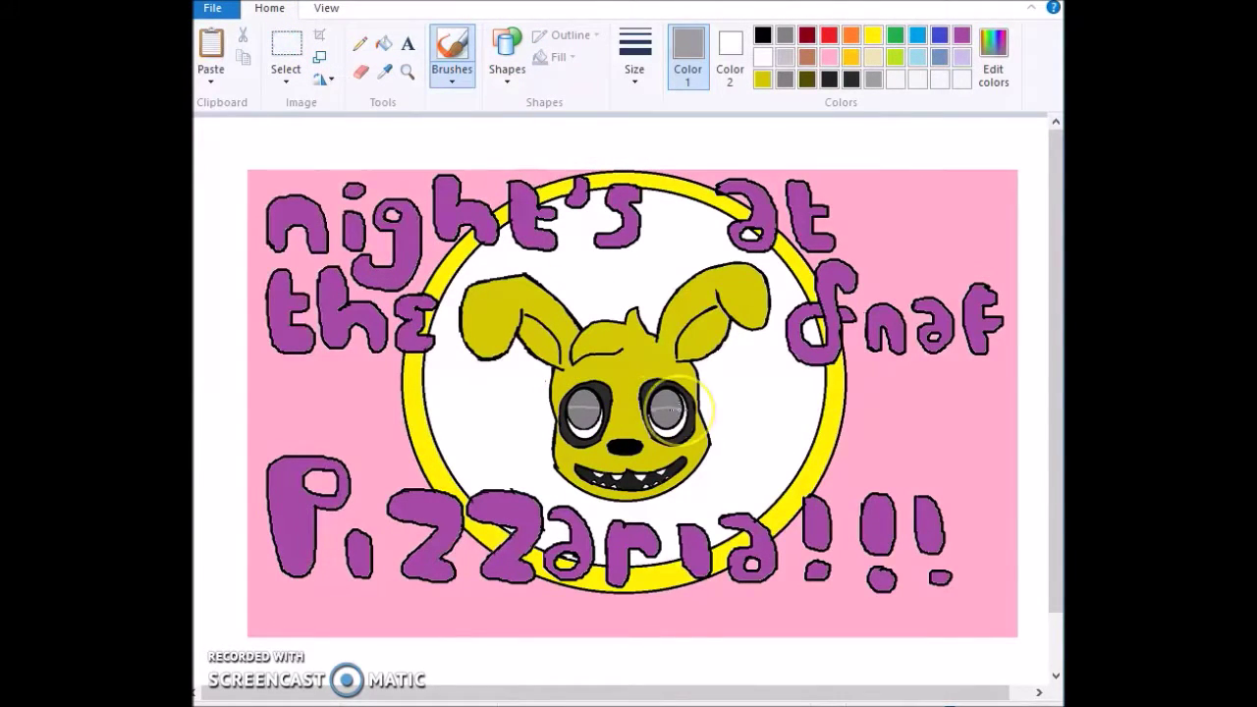
Step: Fill the upper part of both gray eye ovals with the lighter gray
click(384, 43)
click(586, 400)
key(ctrl+z)
scroll(621, 401, up, 1)
click(481, 314)
click(643, 319)
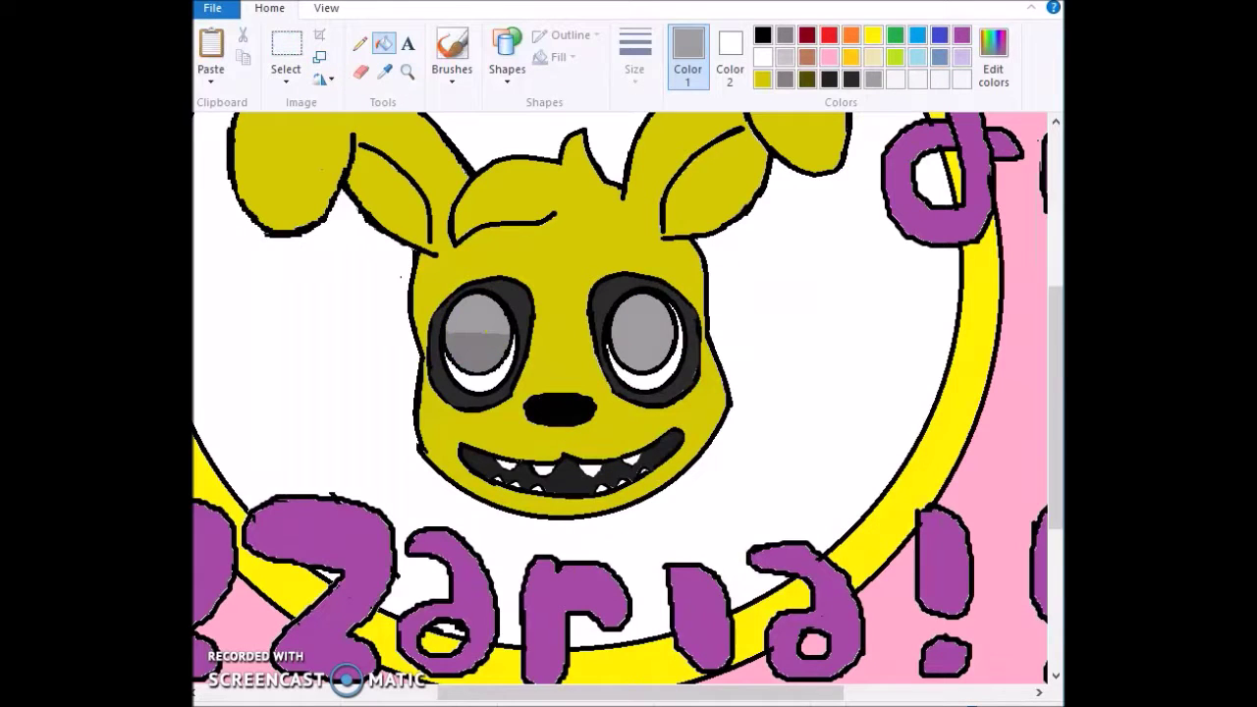
Step: Undo the leaked fill in the right eye, close the gap in its dividing line, and fill the upper part with lighter gray
key(ctrl+z)
click(452, 49)
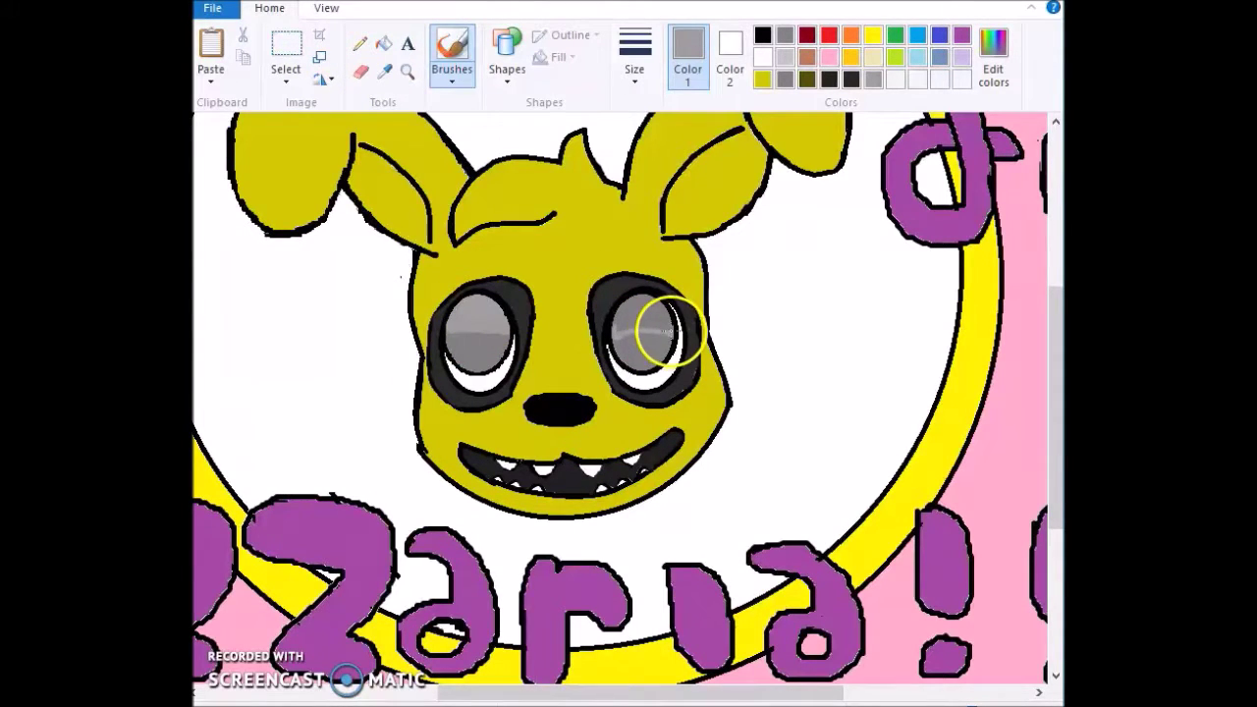
click(395, 57)
click(649, 309)
Step: Mix a lighter custom gray and draw a narrow vertical oval in it inside the right eye's gray area
click(993, 59)
drag(835, 284, 836, 269)
click(439, 493)
click(507, 61)
click(564, 144)
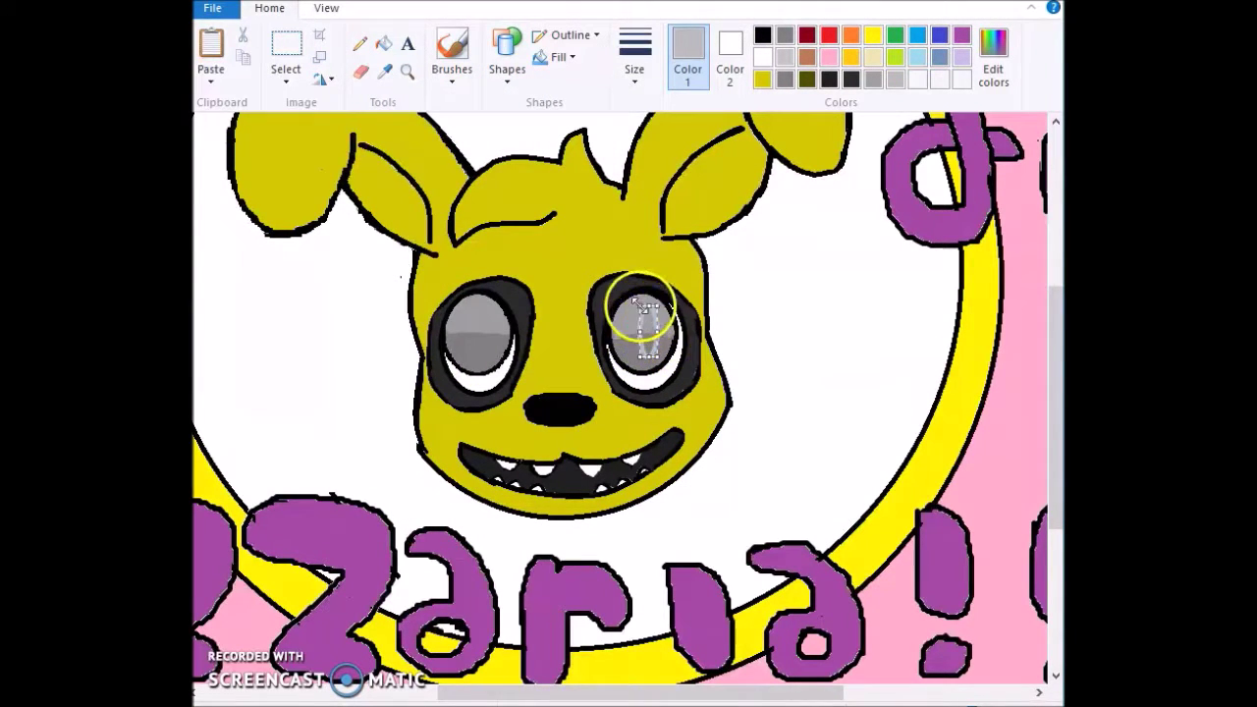
Step: Mix an even lighter gray and fill the upper part of the narrow oval in the right eye
click(440, 41)
click(993, 59)
drag(836, 272, 836, 261)
click(437, 494)
click(388, 44)
click(641, 312)
Step: Touch up the right eye's inner oval with sampled gray and paint a large and a small white highlight on the eye
click(993, 59)
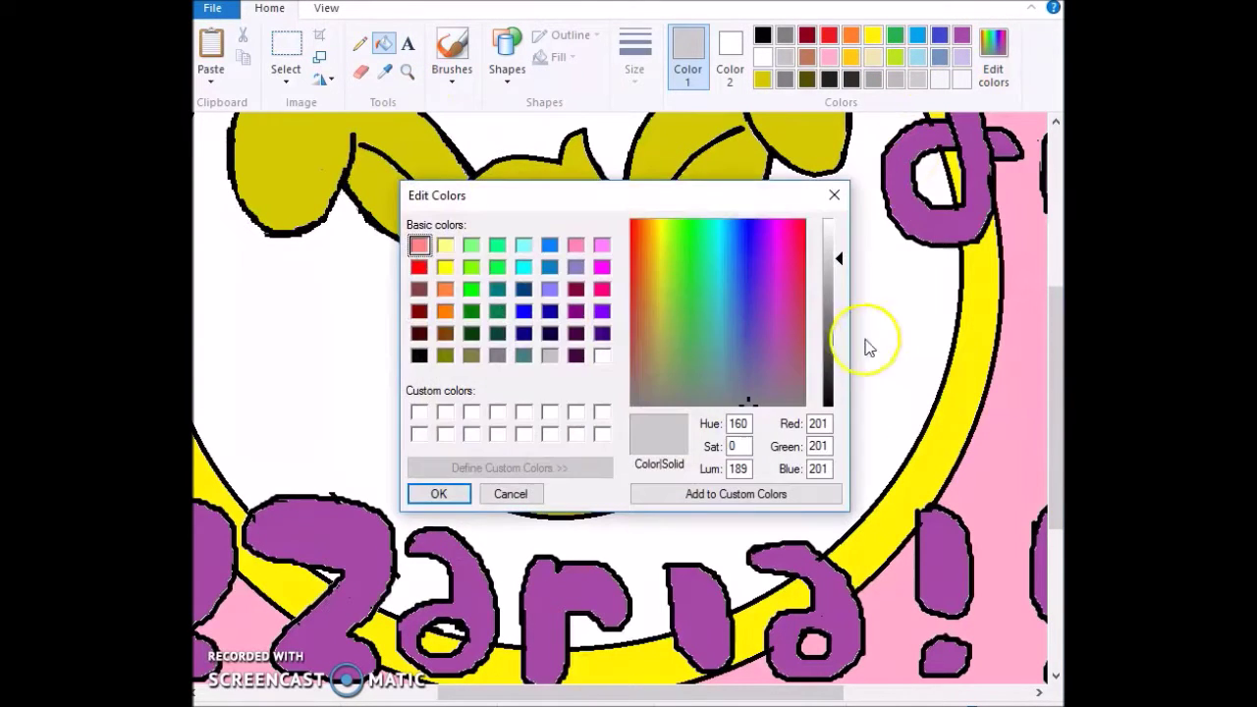
click(459, 498)
click(384, 71)
click(639, 314)
click(451, 54)
click(634, 334)
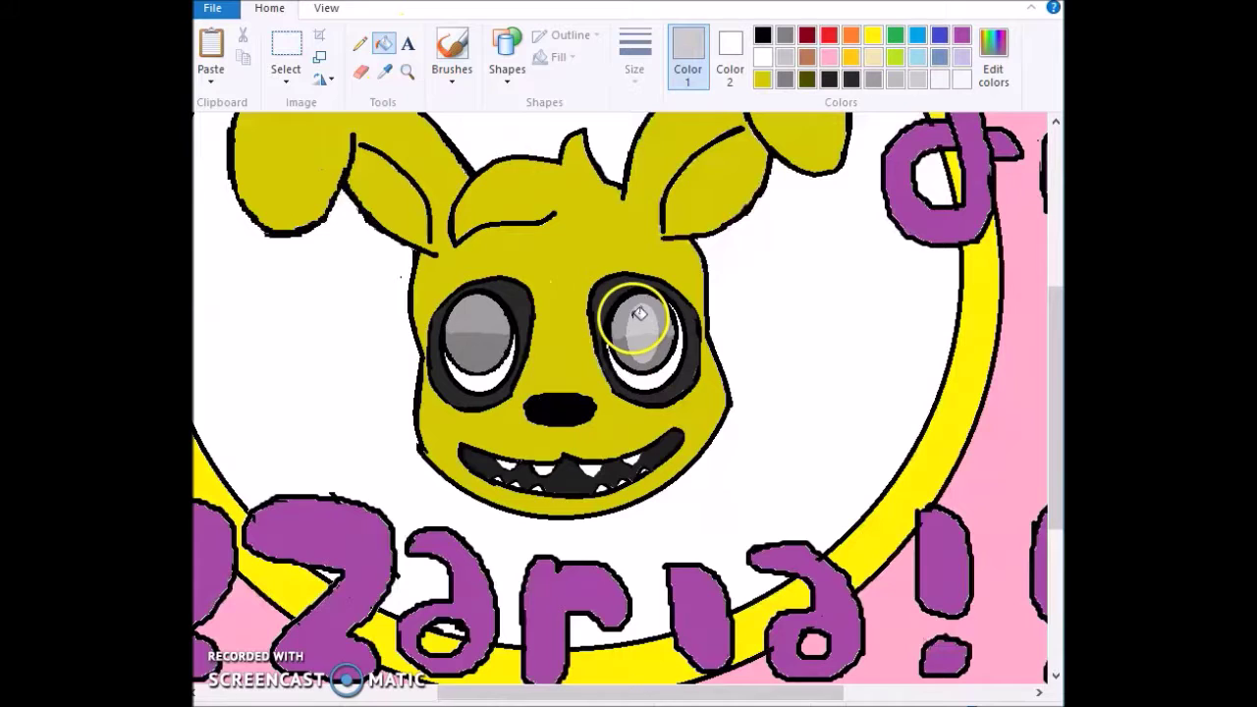
click(762, 58)
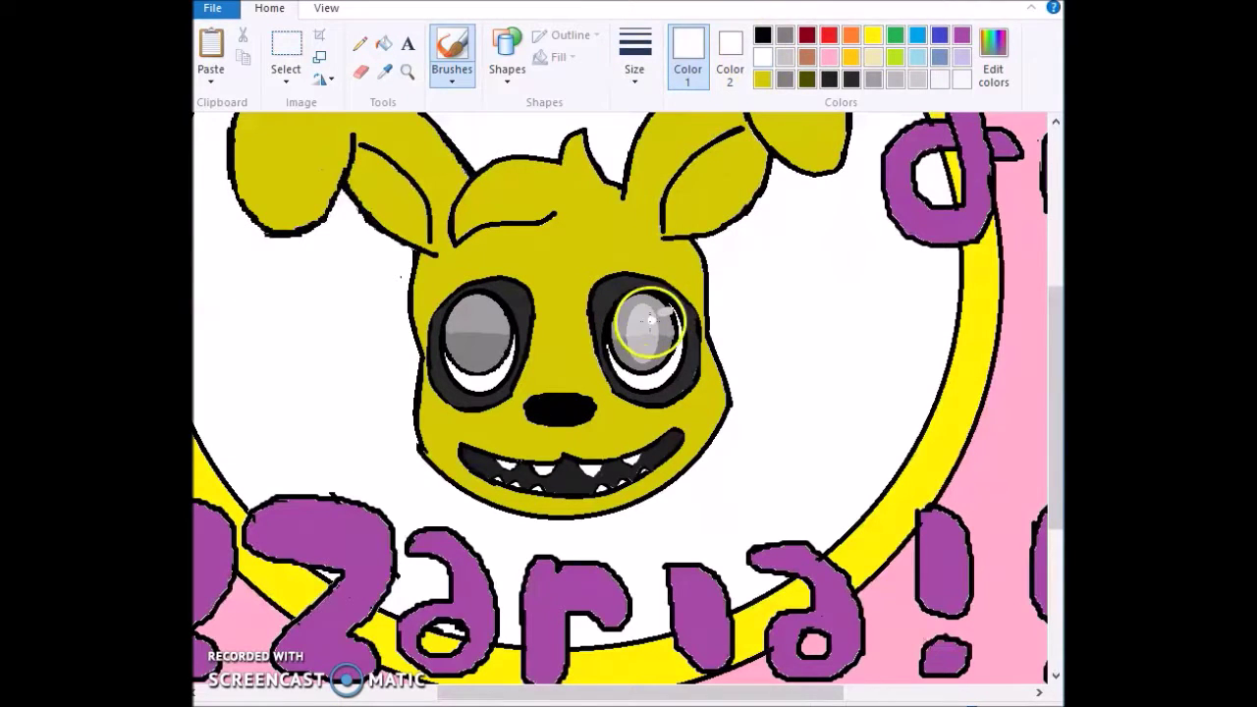
click(653, 354)
Step: Draw a matching narrow oval inside the left eye and fill its upper and lower parts with the lighter grays
click(893, 705)
click(384, 72)
click(645, 398)
click(541, 357)
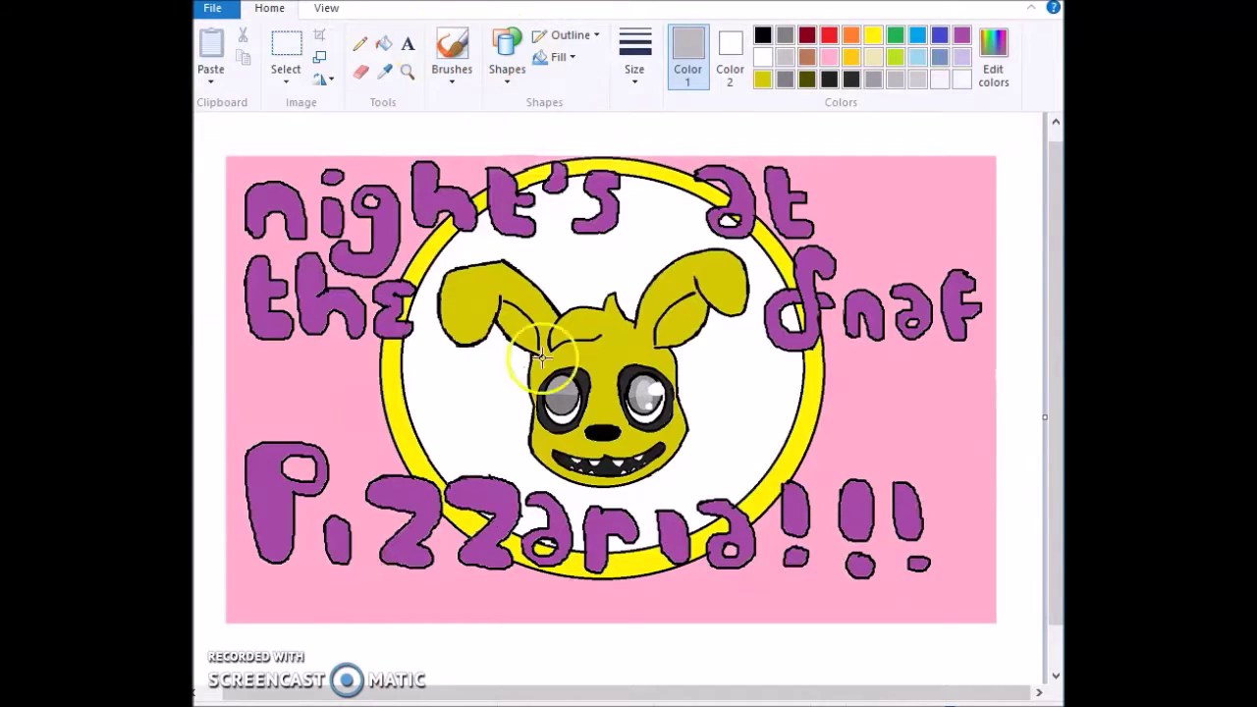
click(915, 80)
mouse_move(551, 381)
mouse_down()
mouse_move(573, 409)
mouse_move(557, 392)
mouse_move(567, 401)
mouse_up()
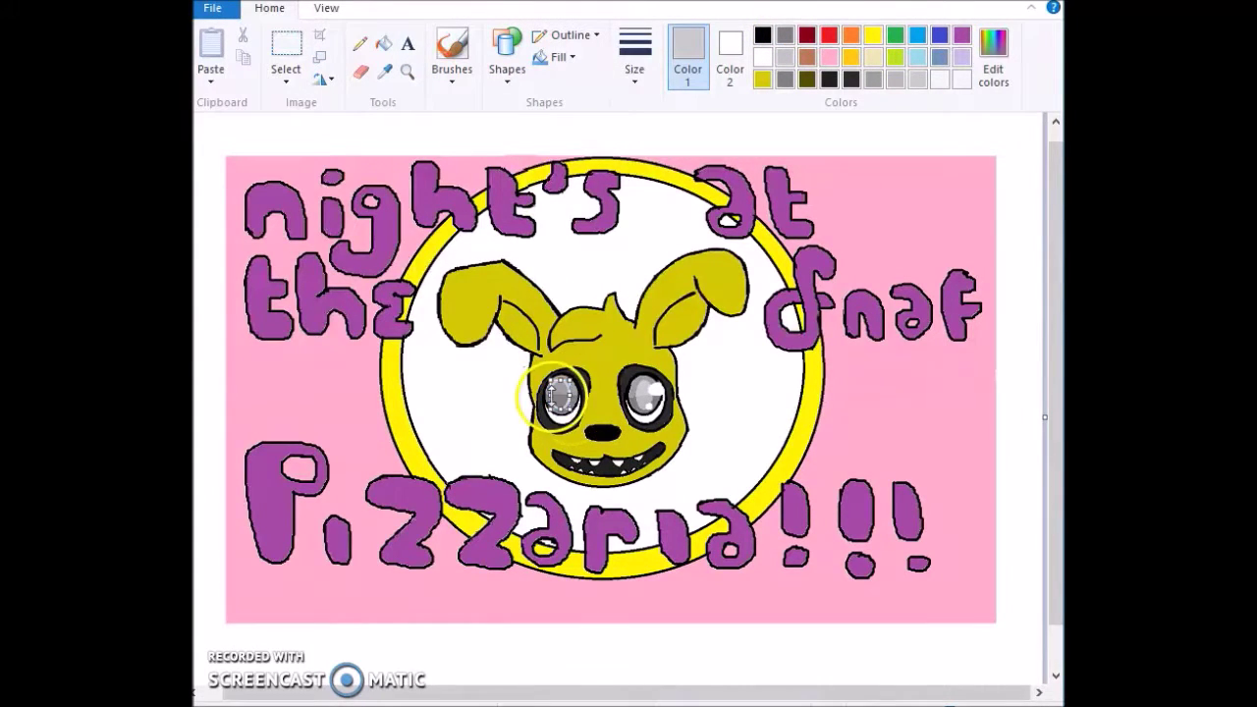
click(381, 76)
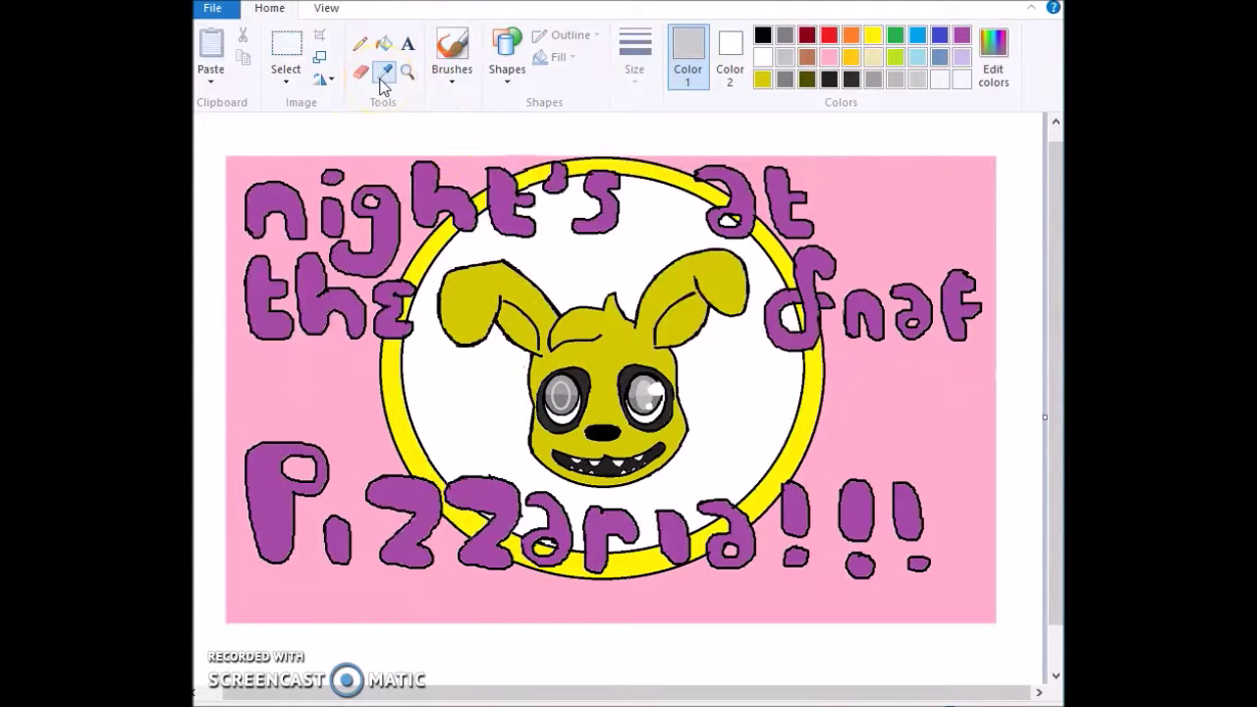
click(384, 43)
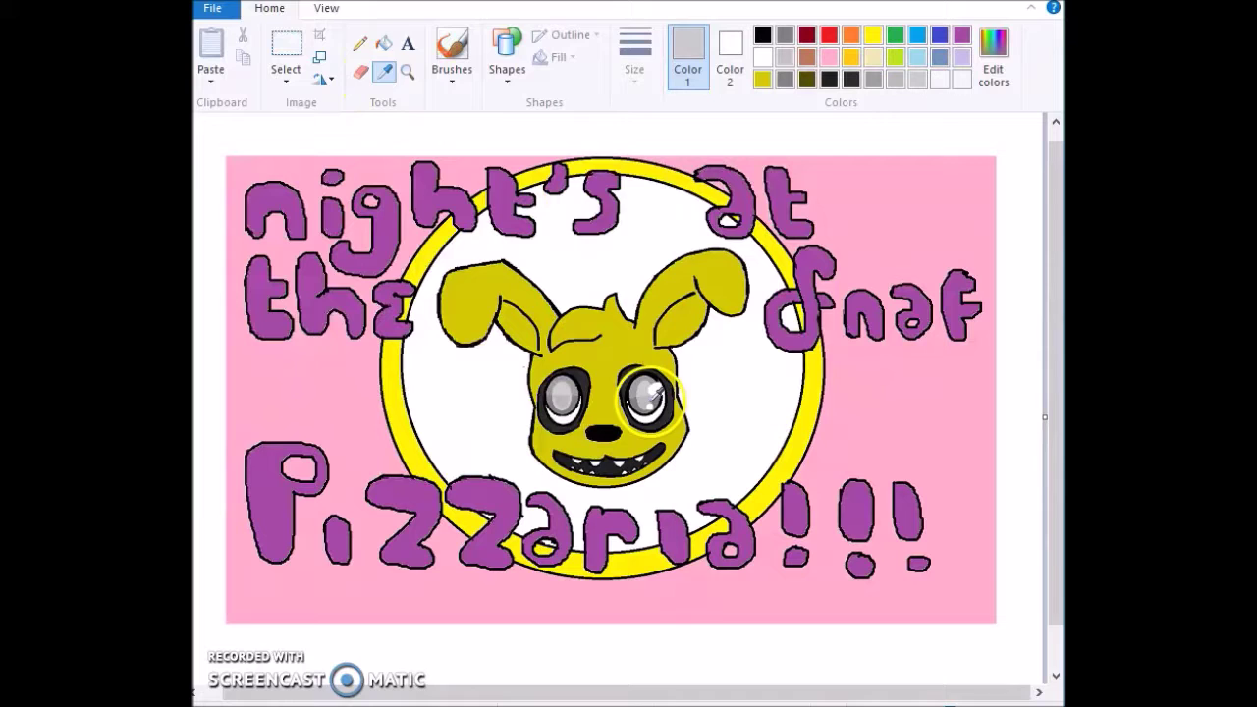
click(451, 54)
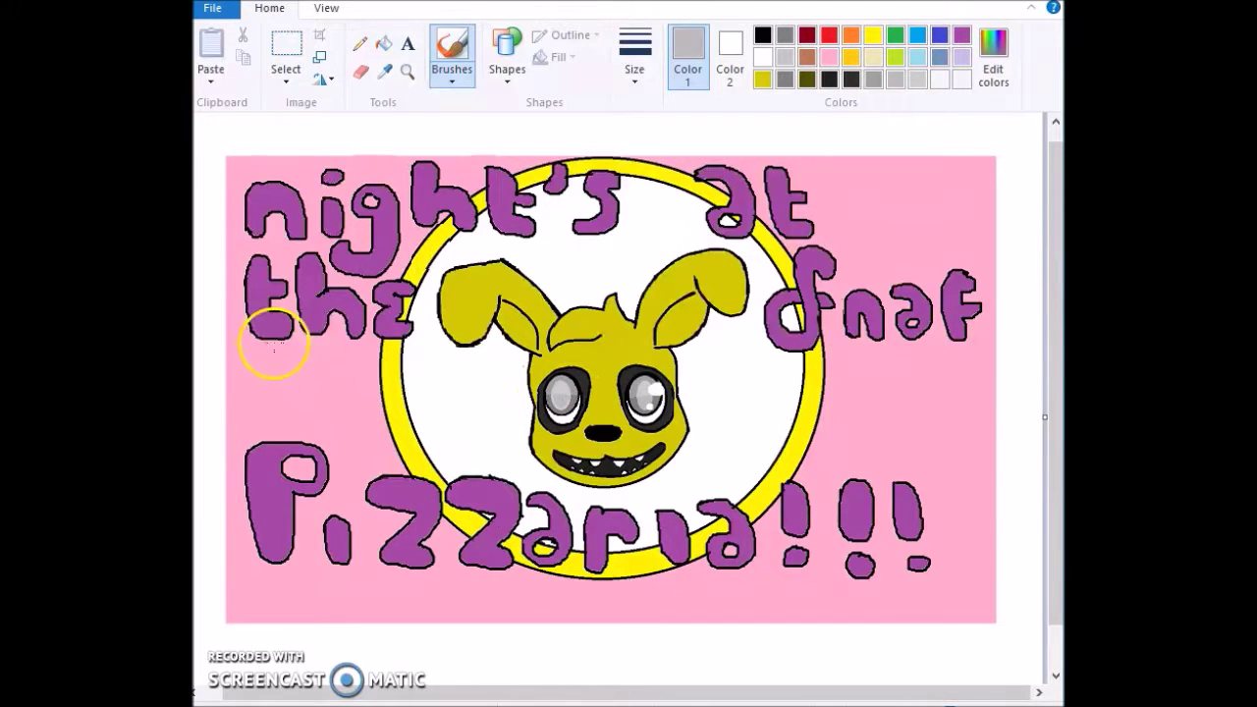
Step: Paint a large and a small white highlight on the left eye to match the right one
scroll(520, 402, up, 2)
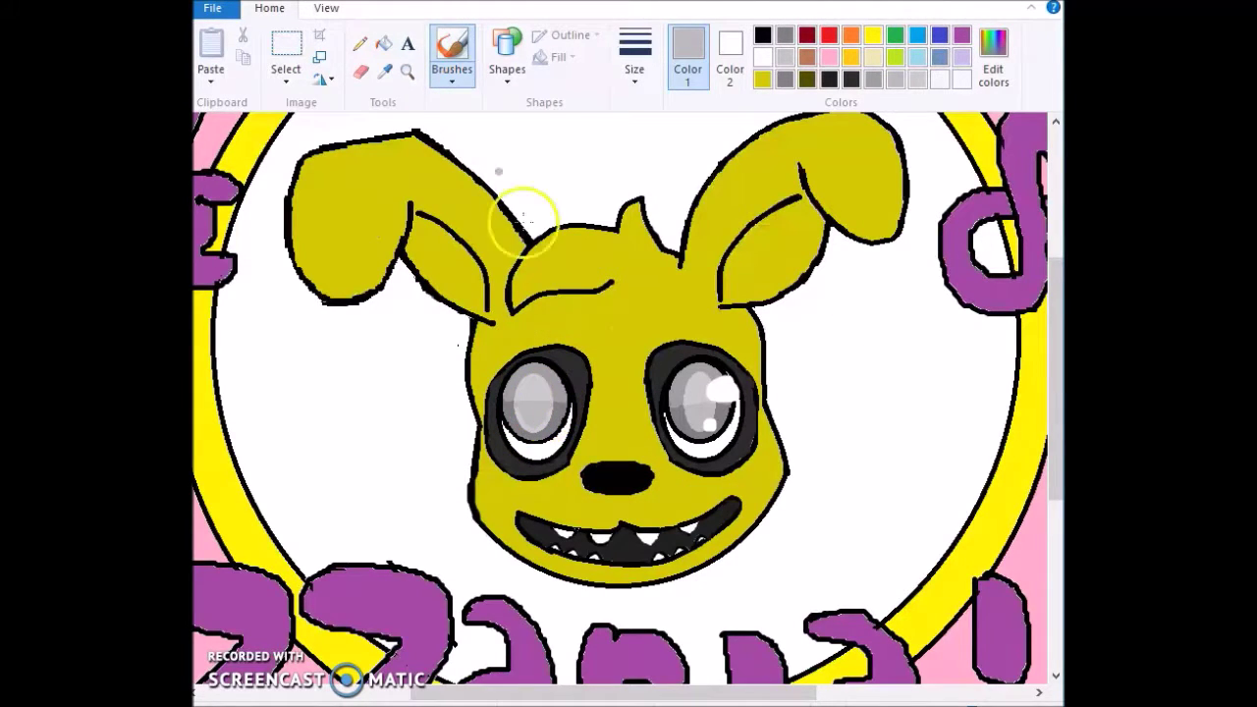
click(654, 78)
click(560, 392)
mouse_move(562, 386)
mouse_down()
mouse_move(550, 395)
mouse_move(561, 406)
mouse_move(543, 399)
mouse_move(530, 416)
mouse_move(538, 403)
mouse_up()
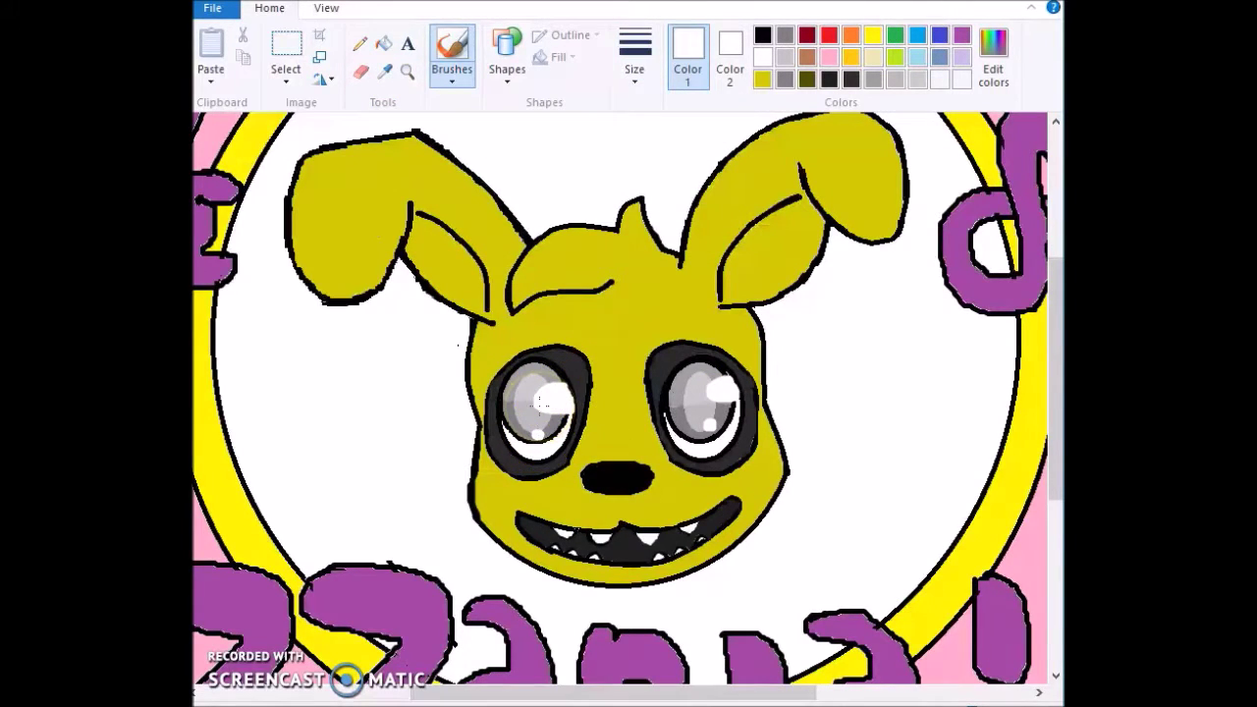
Step: Brush bright yellow highlights along the outer edge of the right ear and the upper edge of the left ear
mouse_move(864, 186)
mouse_down()
mouse_move(879, 216)
mouse_move(880, 302)
mouse_move(896, 251)
mouse_move(889, 204)
mouse_move(865, 185)
mouse_move(893, 260)
mouse_up()
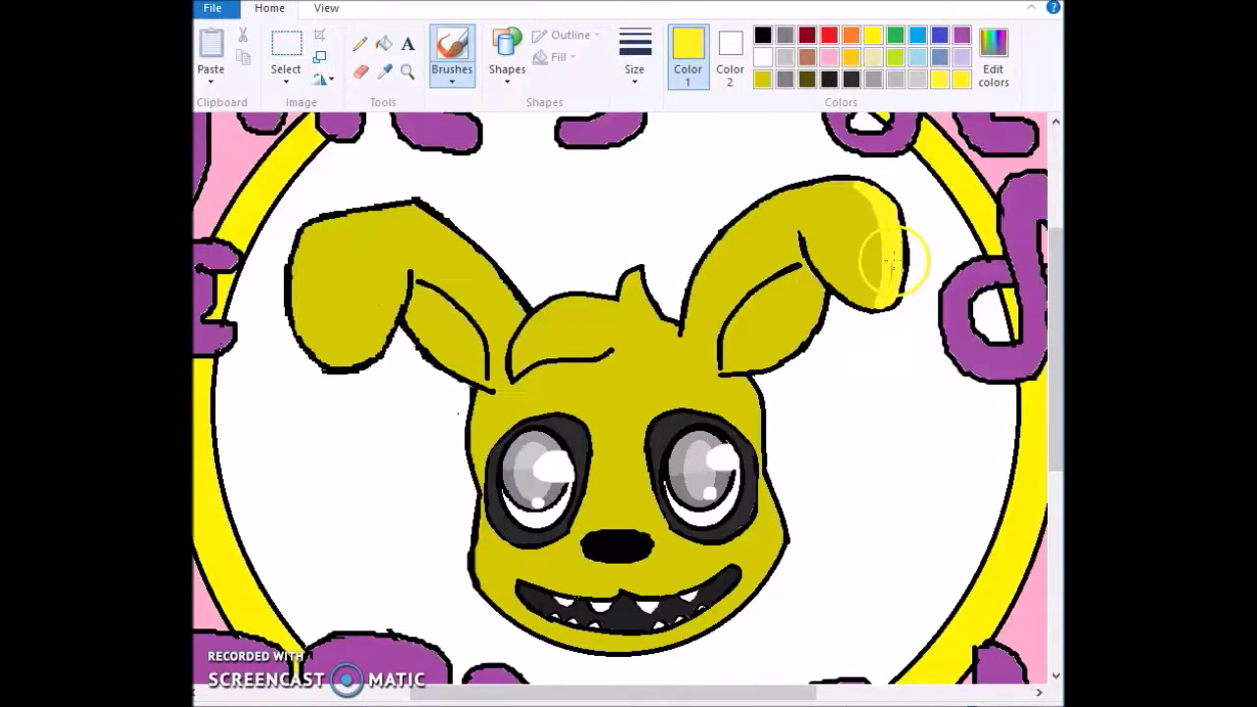
mouse_move(417, 208)
mouse_down()
mouse_move(500, 297)
mouse_move(468, 253)
mouse_up()
mouse_move(504, 293)
mouse_down()
mouse_move(410, 206)
mouse_move(374, 211)
mouse_up()
Step: Brush bright yellow highlights on the hair tuft, down the right side of the face, and above the right eye
mouse_move(657, 317)
mouse_down()
mouse_move(640, 292)
mouse_move(622, 307)
mouse_move(569, 298)
mouse_up()
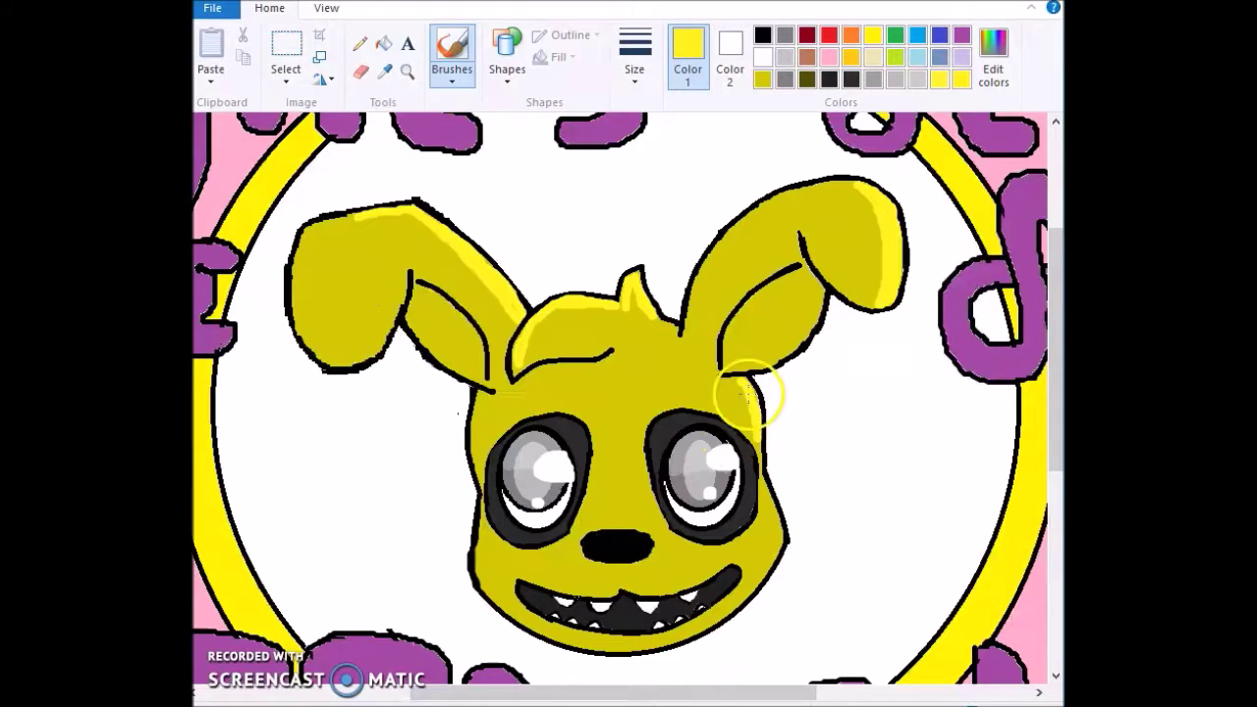
mouse_move(772, 510)
mouse_down()
mouse_move(760, 575)
mouse_move(765, 504)
mouse_up()
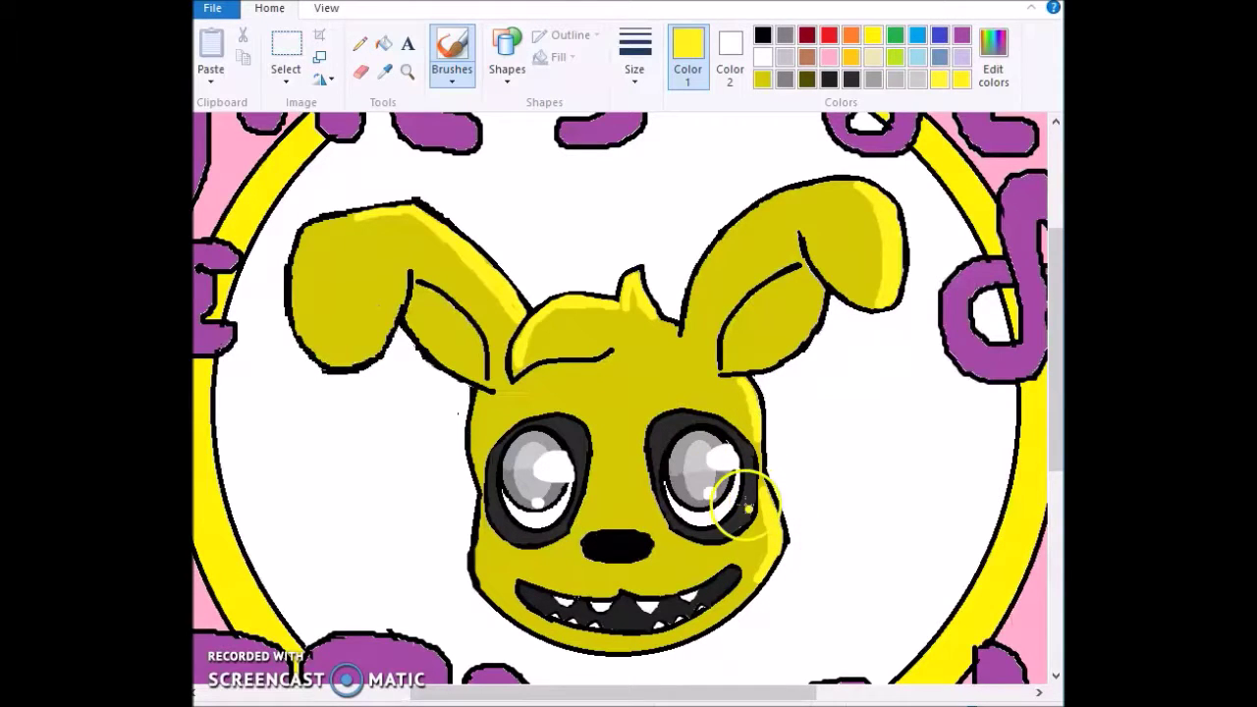
mouse_move(671, 397)
mouse_down()
mouse_move(707, 402)
mouse_move(739, 425)
mouse_up()
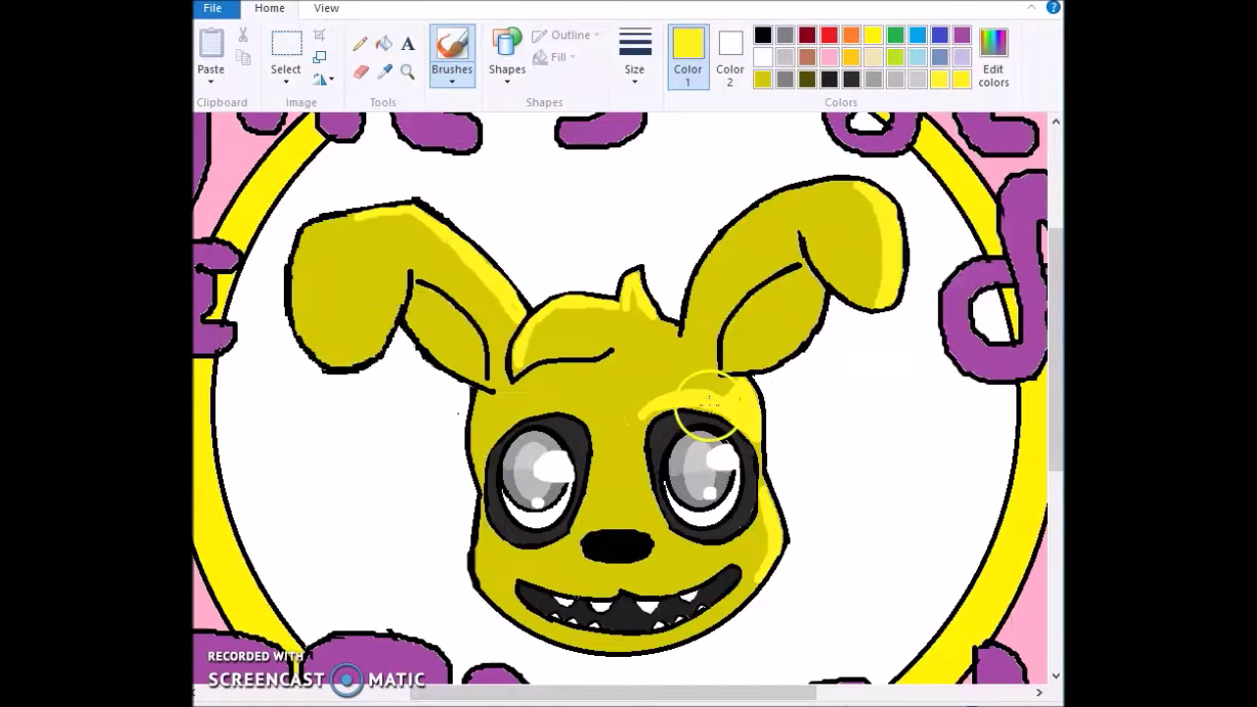
Step: Mix a darker shade of the face's yellow and brush shadows along the left side of the face, mouth corner and nose bridge
click(384, 71)
click(484, 552)
click(993, 59)
drag(837, 330, 837, 344)
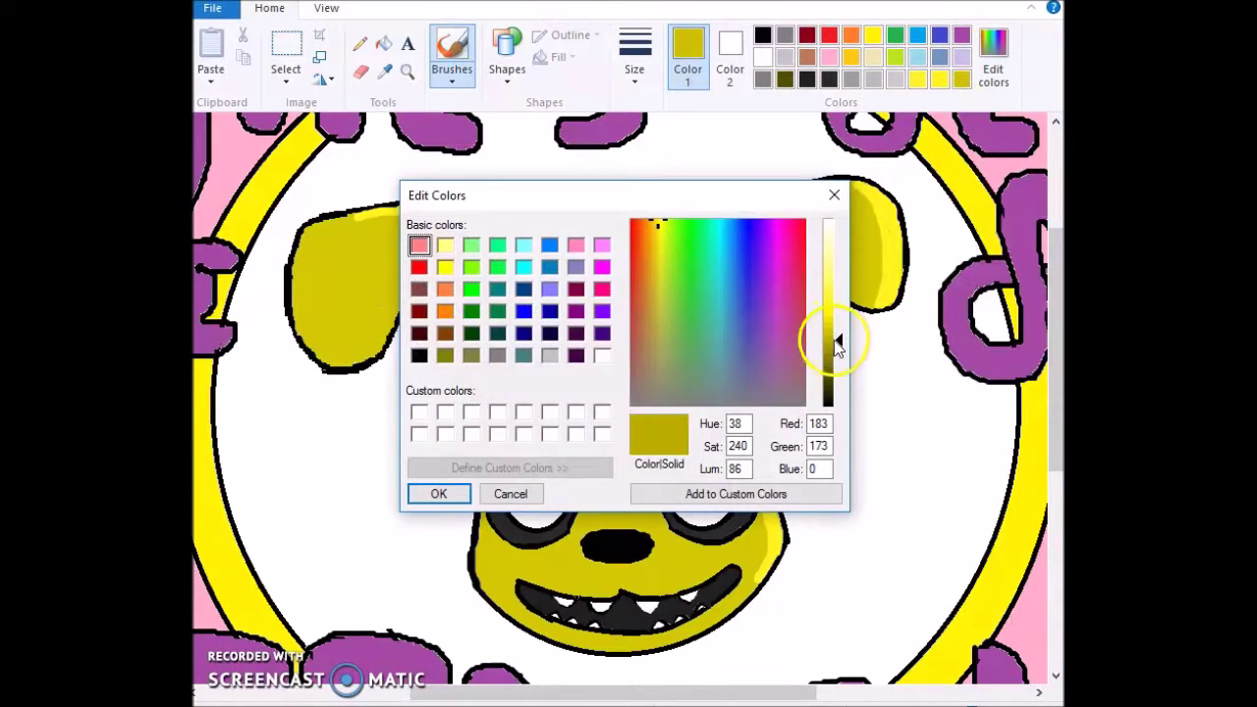
click(438, 494)
mouse_move(483, 526)
mouse_down()
mouse_move(484, 579)
mouse_move(529, 622)
mouse_up()
drag(481, 478, 481, 412)
mouse_move(526, 574)
mouse_down()
mouse_move(575, 590)
mouse_move(548, 579)
mouse_move(615, 568)
mouse_move(515, 569)
mouse_move(515, 599)
mouse_move(503, 586)
mouse_move(545, 628)
mouse_up()
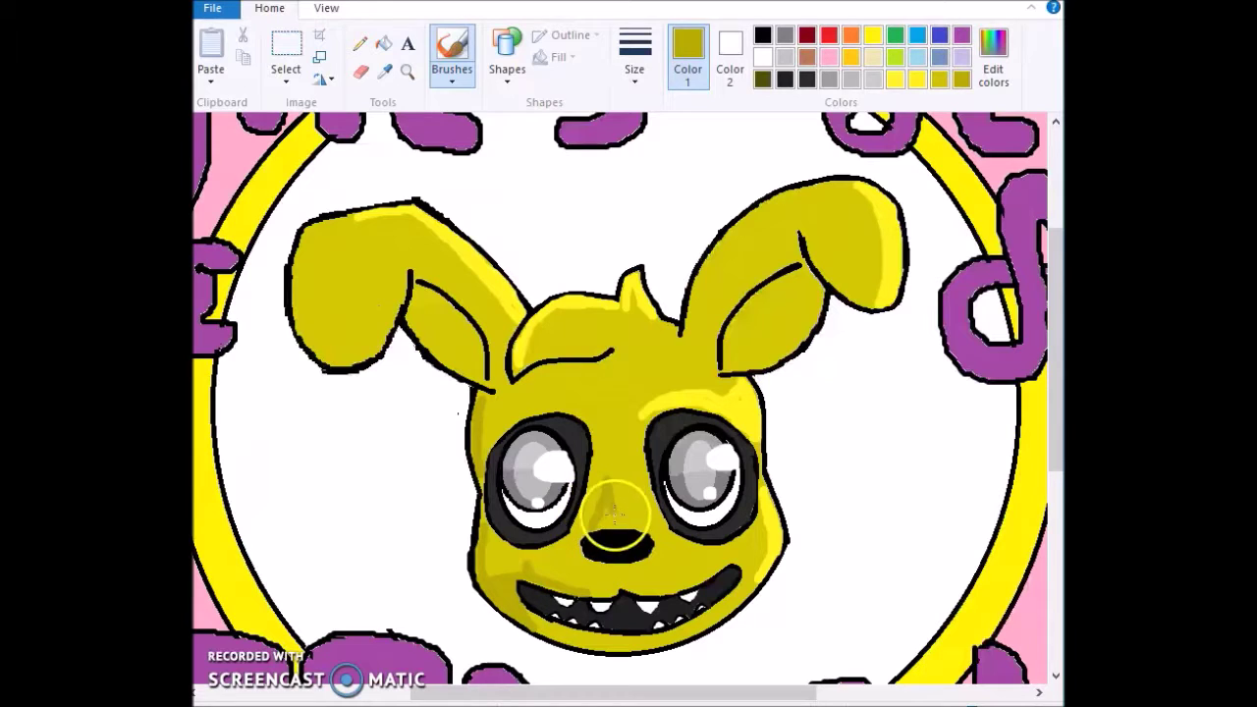
Step: Mix very dark gray shades from black and brush subtle shading on the rabbit's nose and eye sockets
click(762, 35)
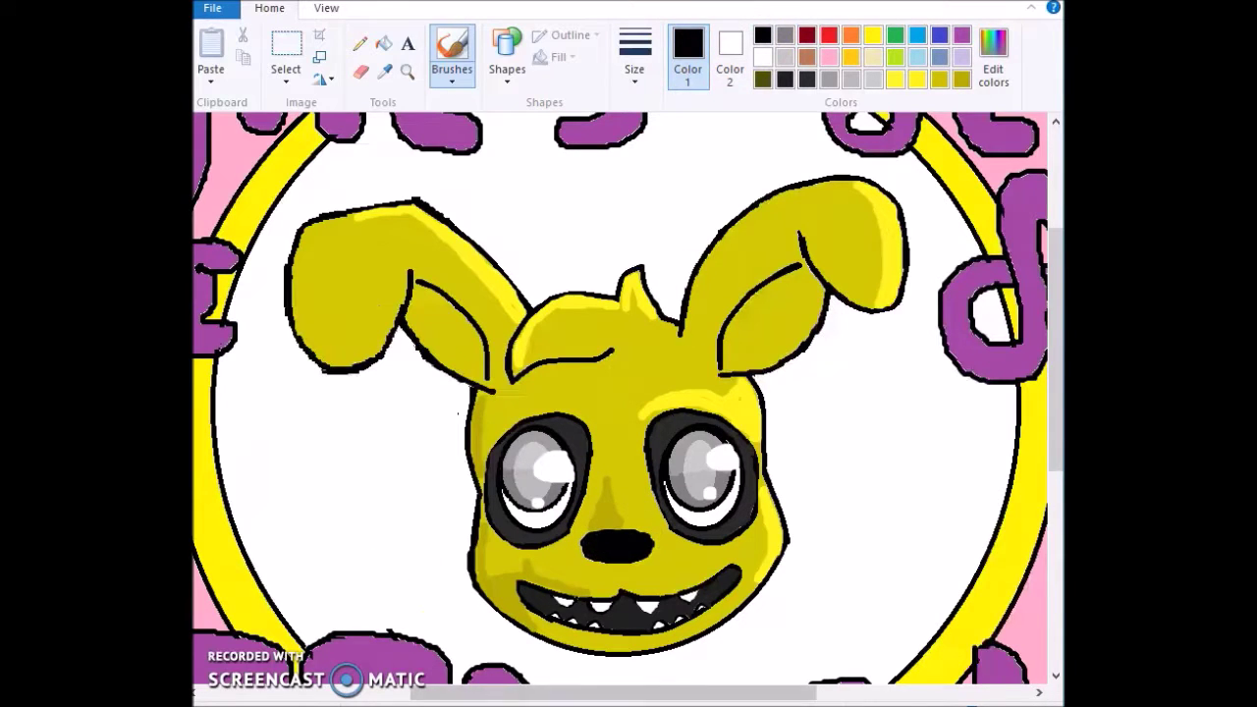
scroll(478, 154, up, 5)
drag(1056, 200, 1057, 327)
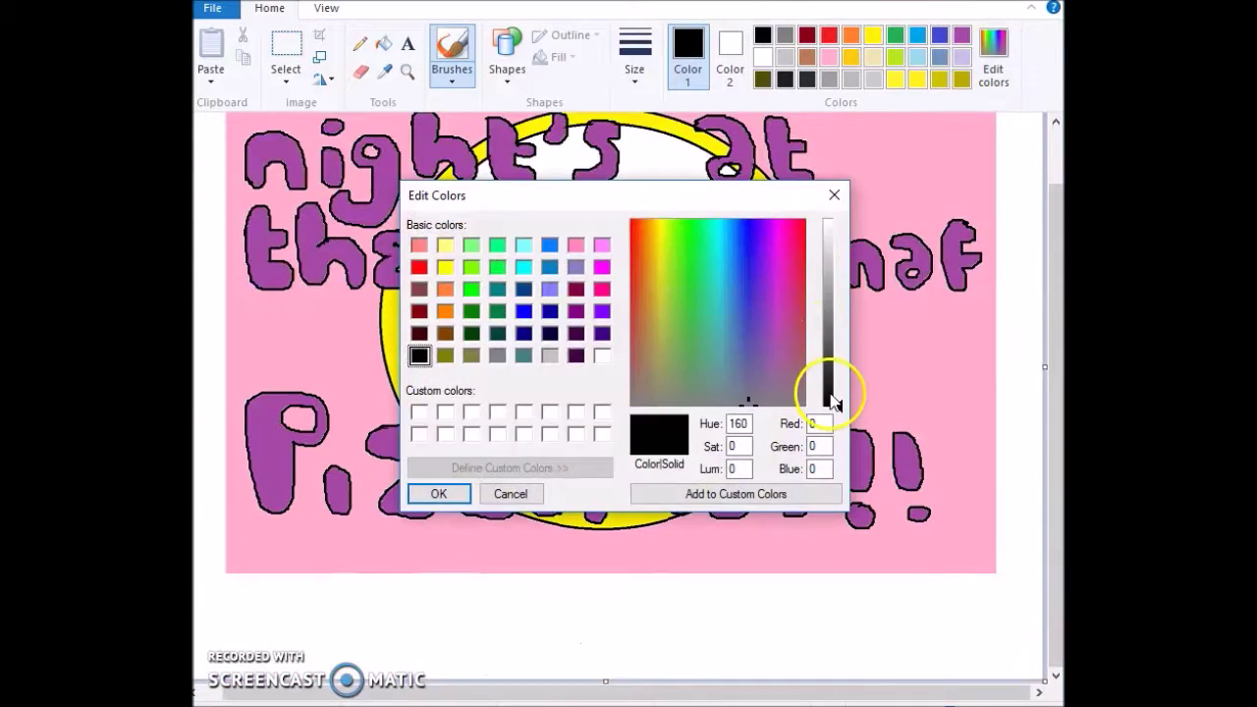
key(Return)
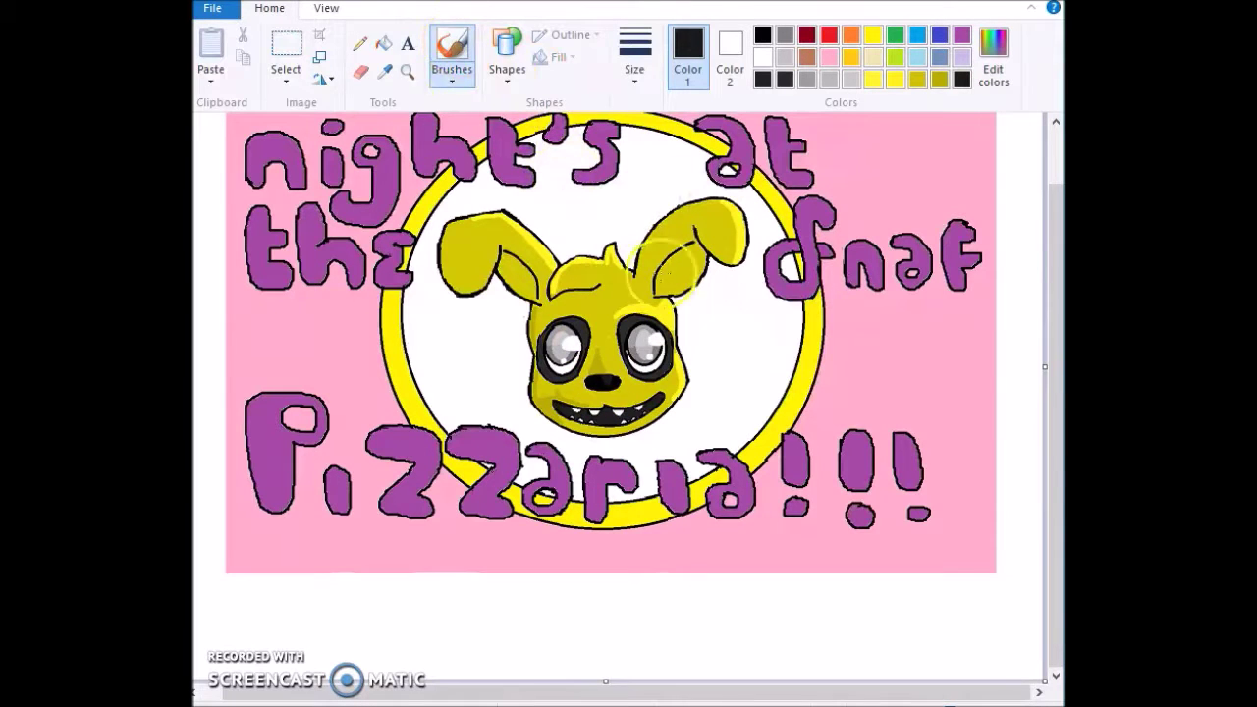
click(992, 59)
click(486, 488)
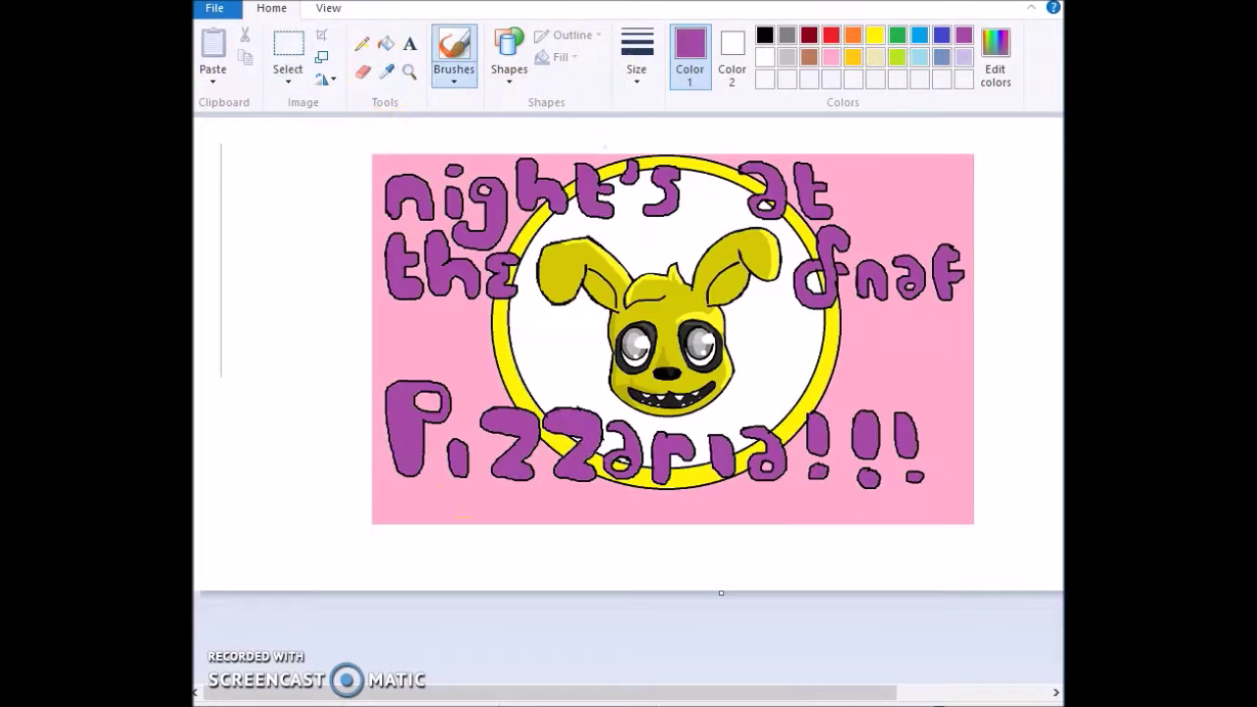
Step: Mix a lighter custom purple for the title highlights and choose a brush size
click(993, 59)
key(Return)
click(401, 419)
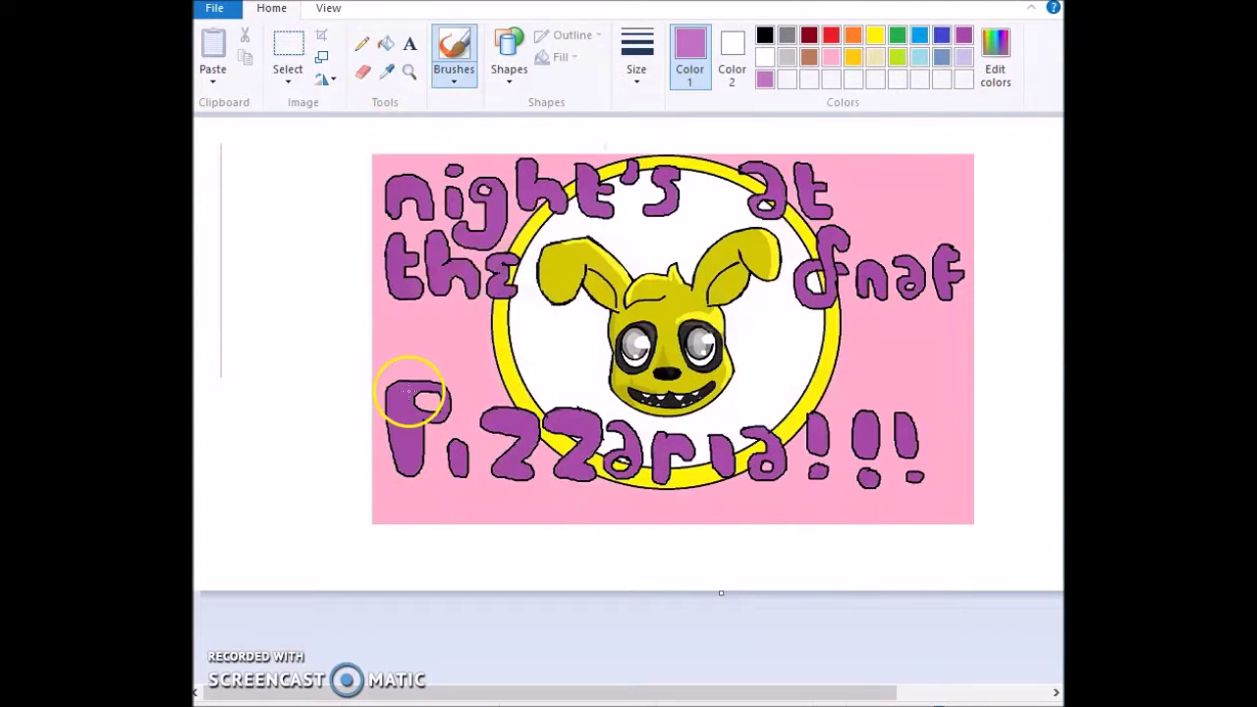
click(636, 59)
click(668, 261)
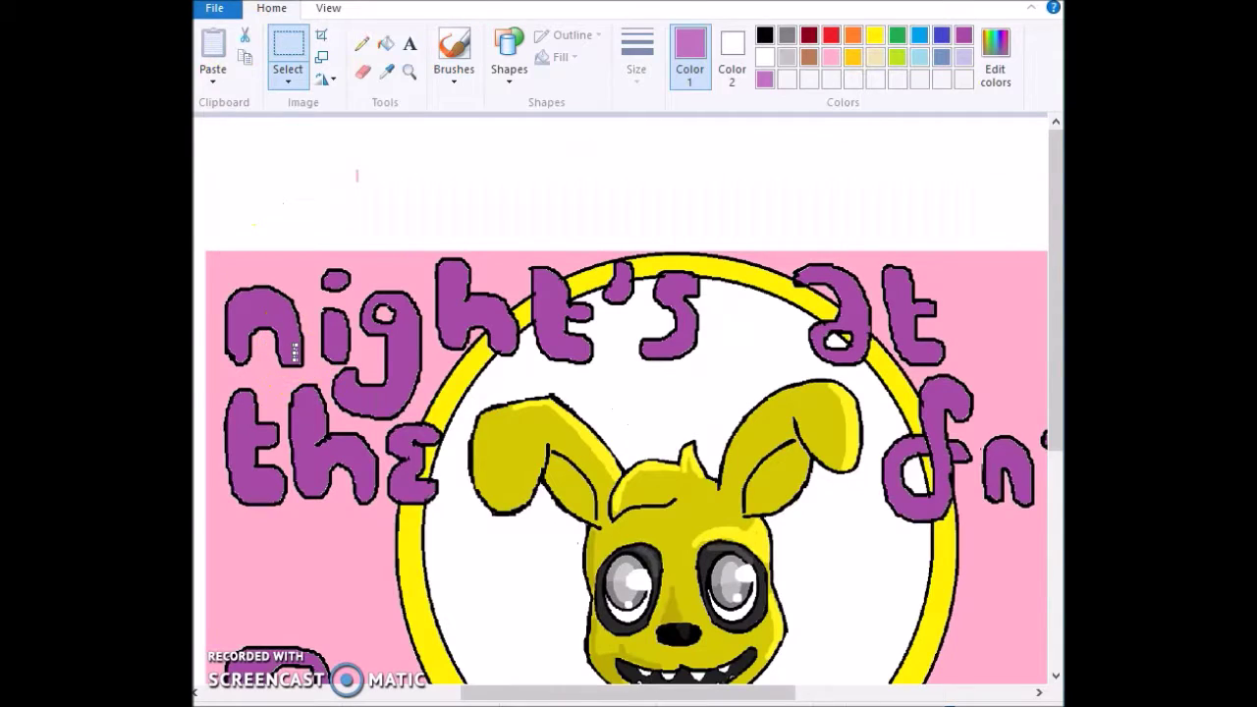
Step: Choose a brush type and paint lighter purple highlights on the letters of "night's"
key(ctrl+z)
key(ctrl+y)
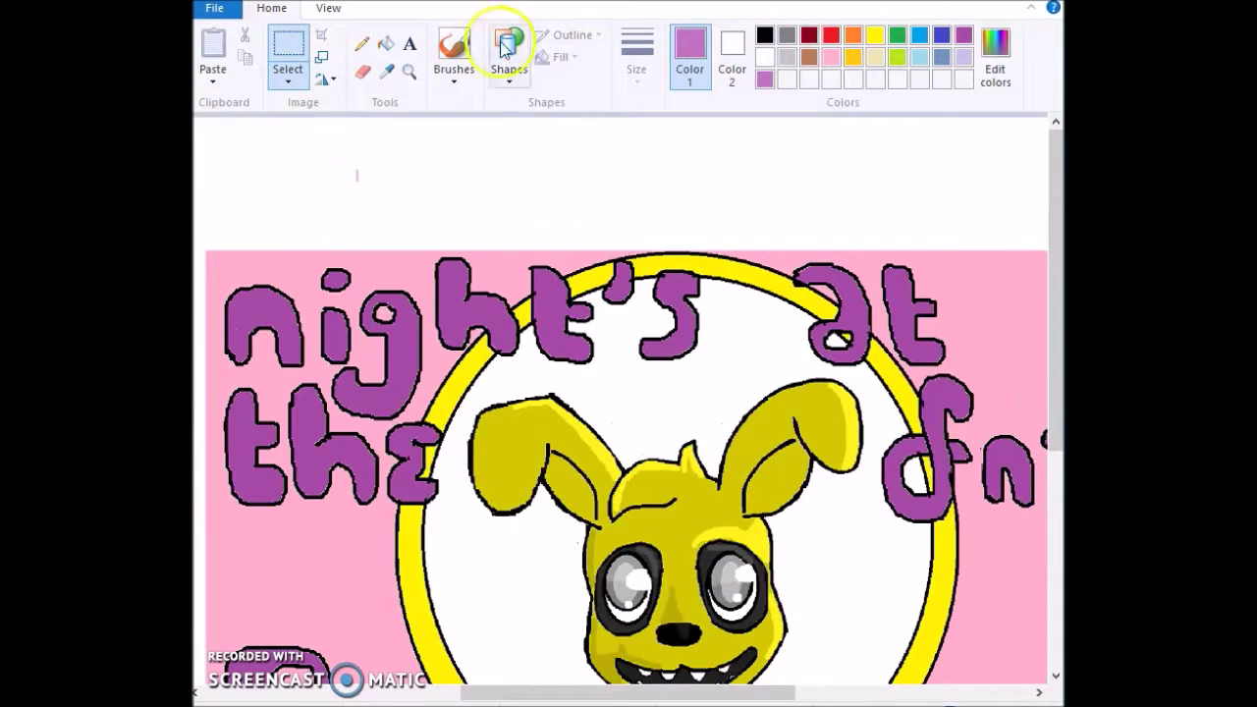
click(456, 47)
click(454, 76)
click(446, 126)
mouse_move(246, 294)
mouse_down()
mouse_move(281, 308)
mouse_move(291, 342)
mouse_up()
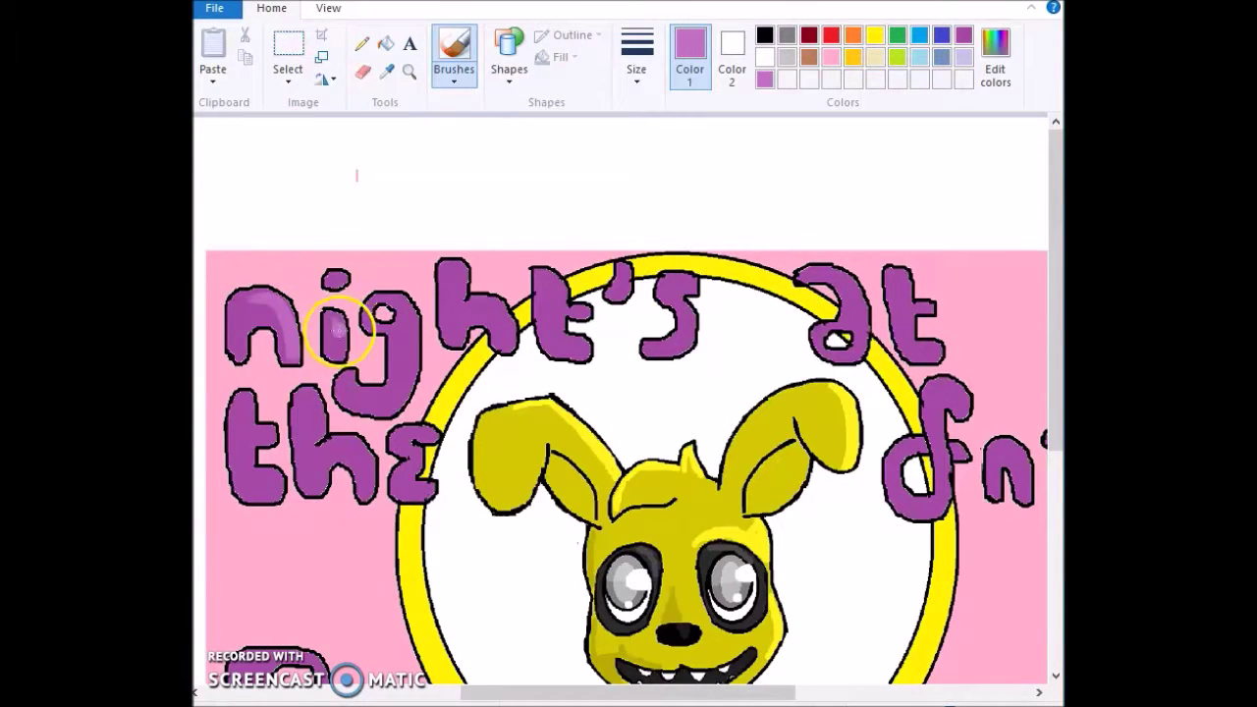
mouse_move(408, 334)
mouse_down()
mouse_move(358, 398)
mouse_move(383, 312)
mouse_up()
mouse_move(460, 286)
mouse_down()
mouse_move(482, 292)
mouse_move(491, 270)
mouse_move(495, 290)
mouse_up()
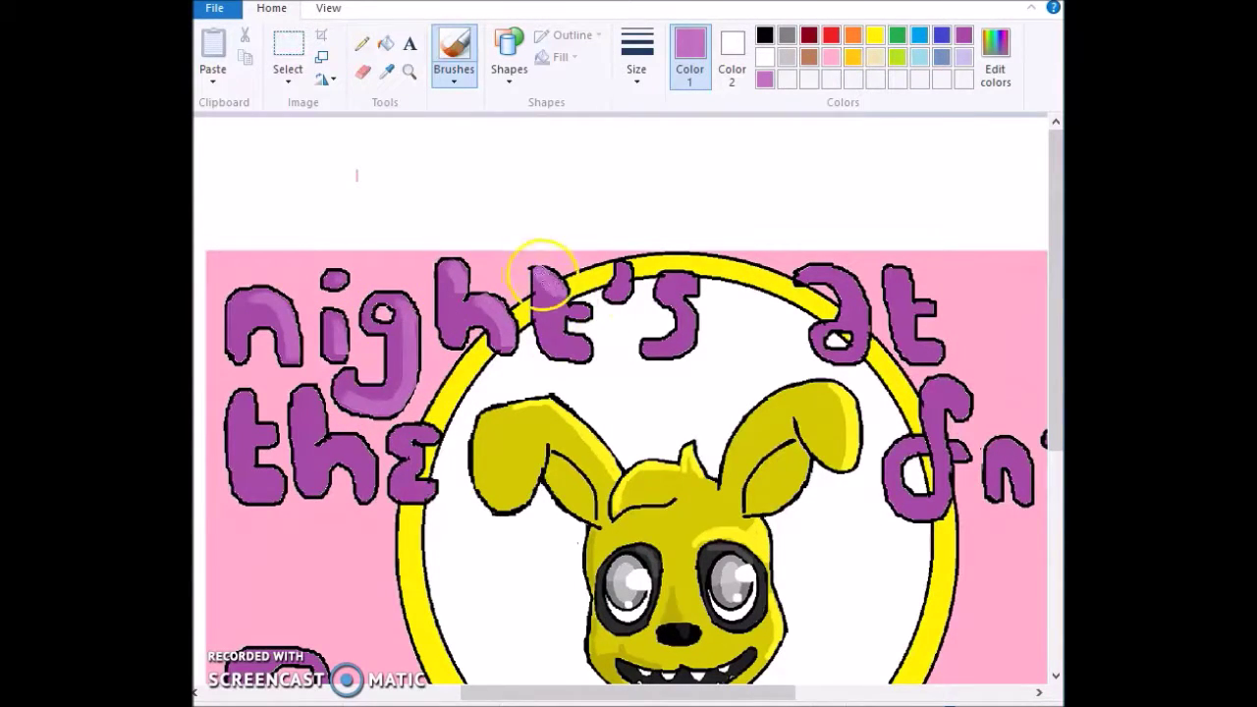
mouse_move(585, 312)
mouse_down()
mouse_move(575, 345)
mouse_move(561, 337)
mouse_up()
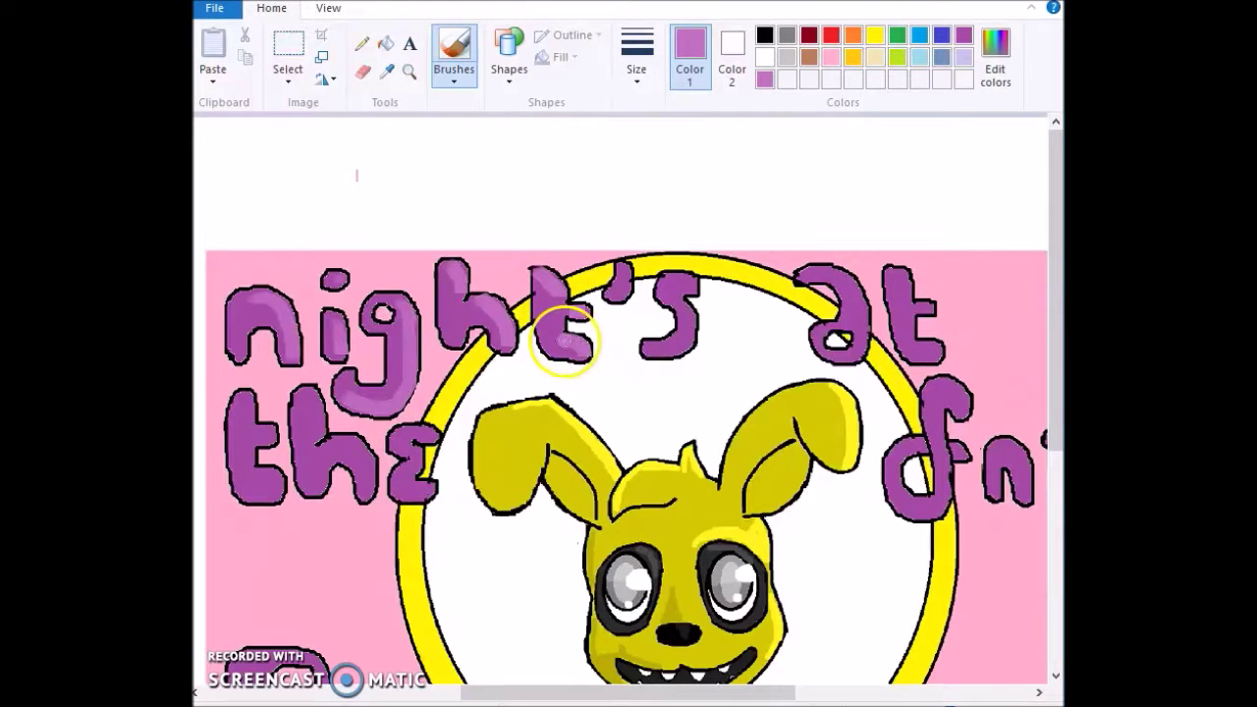
mouse_move(690, 293)
mouse_down()
mouse_move(678, 280)
mouse_move(675, 350)
mouse_move(655, 350)
mouse_up()
Step: Paint lighter purple highlights on the letters of "at", "the" and "fnaf"
drag(855, 299, 864, 306)
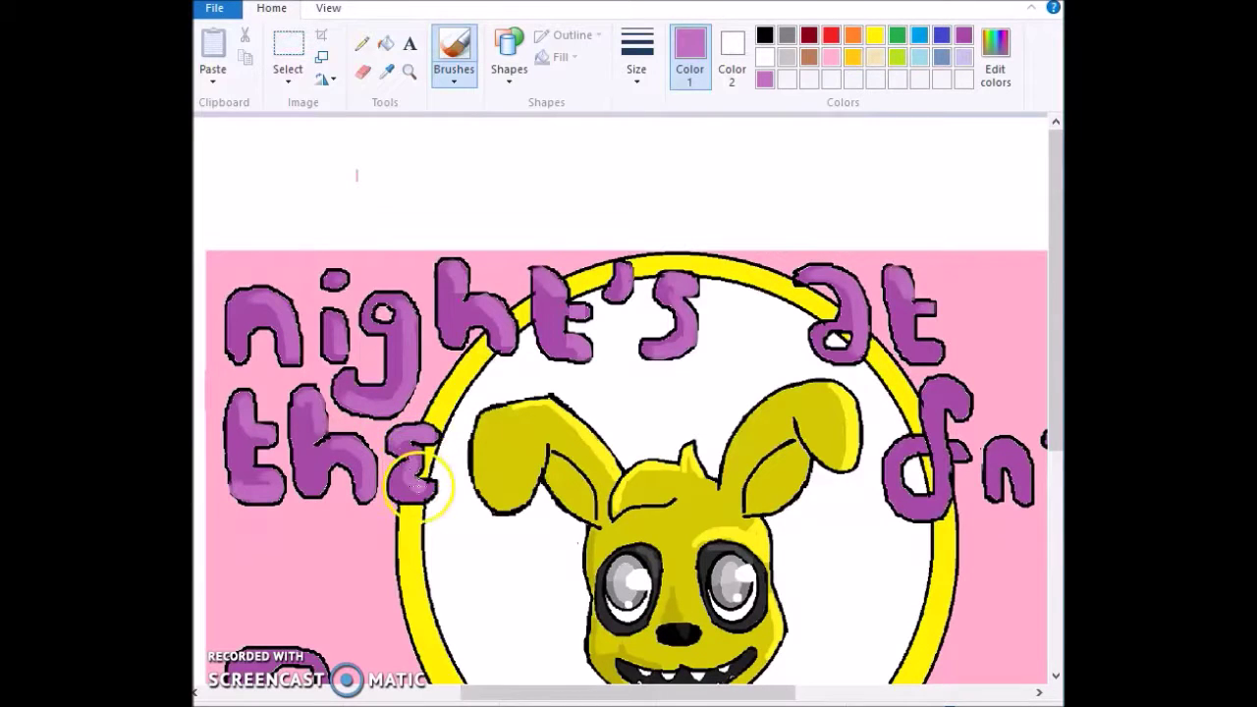
mouse_move(921, 450)
mouse_down()
mouse_move(908, 501)
mouse_move(945, 494)
mouse_move(944, 451)
mouse_up()
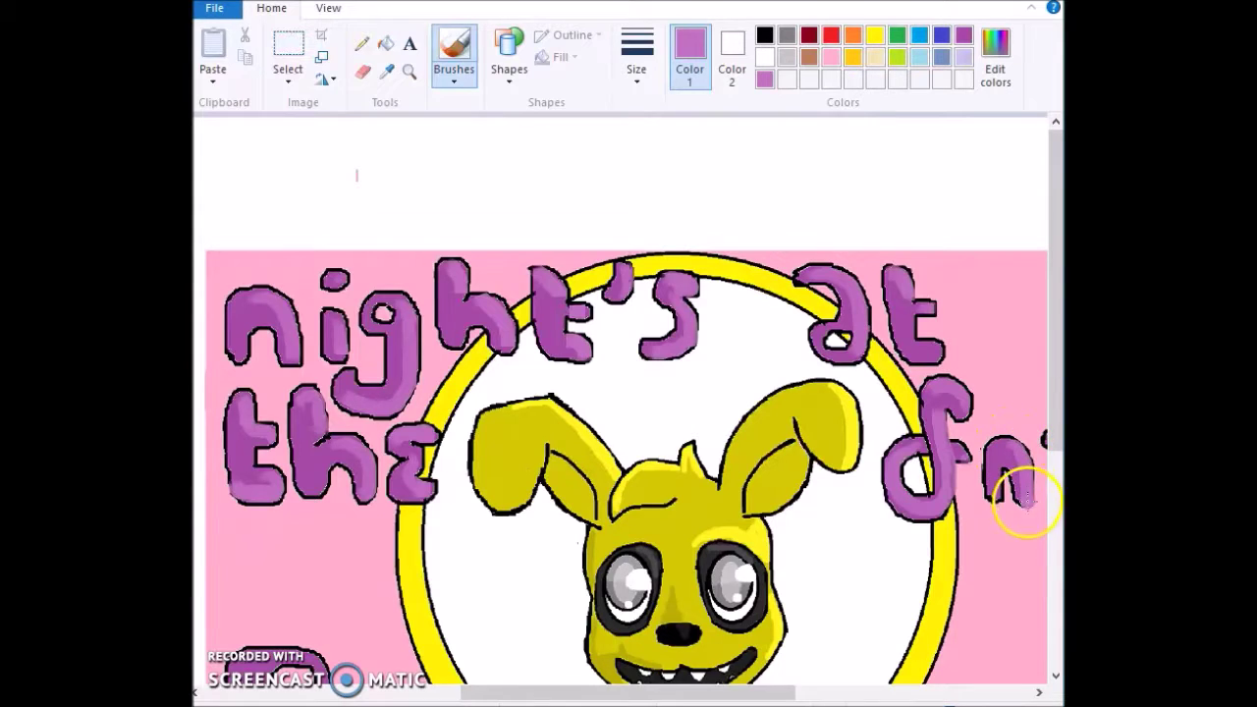
scroll(1026, 496, right, 6)
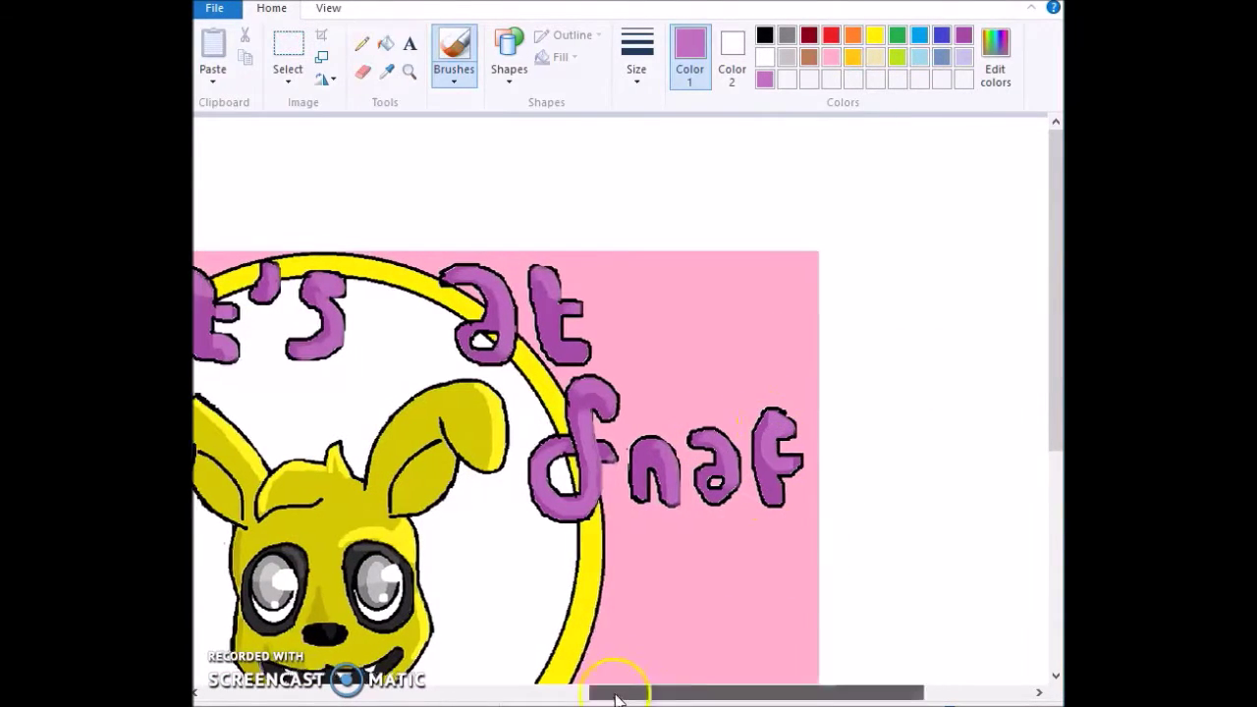
Step: Paint lighter purple highlights on the letters and exclamation marks of "Pizzaria!!!"
scroll(618, 681, left, 6)
scroll(477, 519, down, 5)
mouse_move(297, 374)
mouse_down()
mouse_move(309, 401)
mouse_move(281, 419)
mouse_move(258, 525)
mouse_up()
drag(324, 467, 342, 517)
mouse_move(385, 420)
mouse_down()
mouse_move(448, 427)
mouse_move(423, 515)
mouse_up()
mouse_move(496, 419)
mouse_down()
mouse_move(552, 455)
mouse_move(522, 500)
mouse_move(548, 521)
mouse_up()
mouse_move(586, 437)
mouse_down()
mouse_move(615, 485)
mouse_move(599, 529)
mouse_up()
mouse_move(656, 455)
mouse_down()
mouse_move(765, 500)
mouse_move(769, 514)
mouse_up()
mouse_move(815, 447)
mouse_down()
mouse_move(846, 483)
mouse_move(842, 520)
mouse_up()
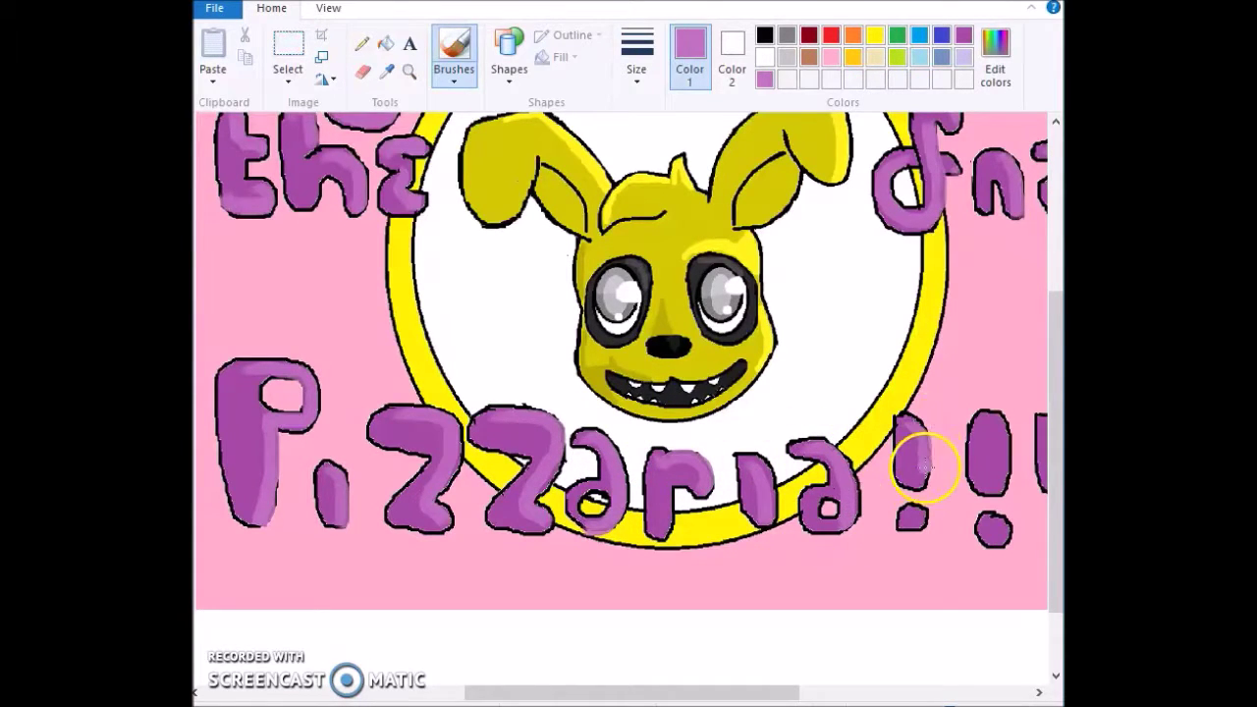
scroll(606, 517, right, 3)
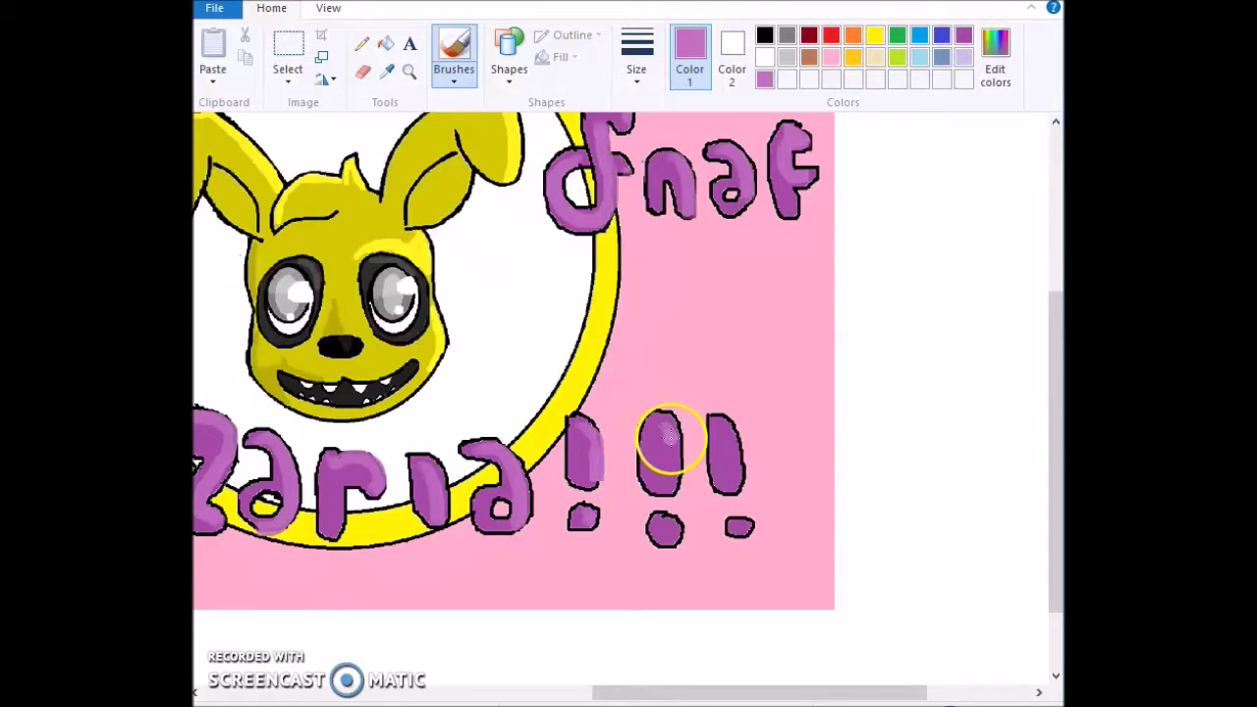